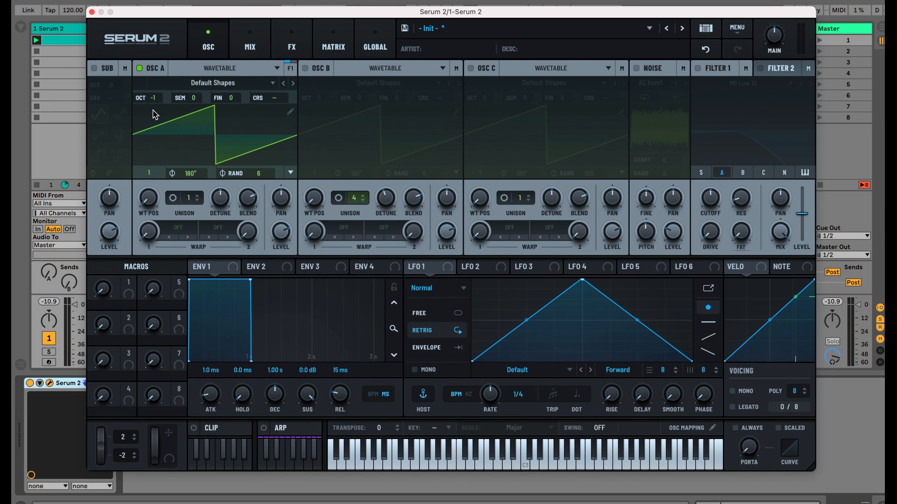
left_click(229, 70)
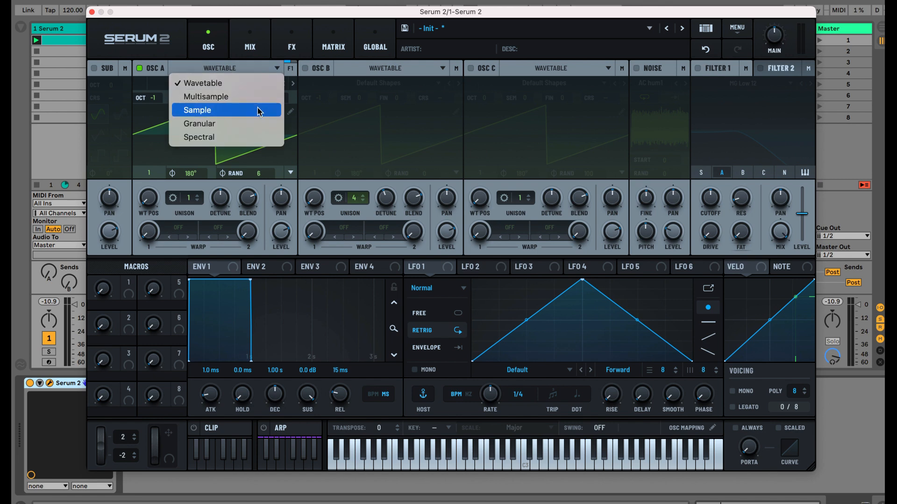
left_click(208, 68)
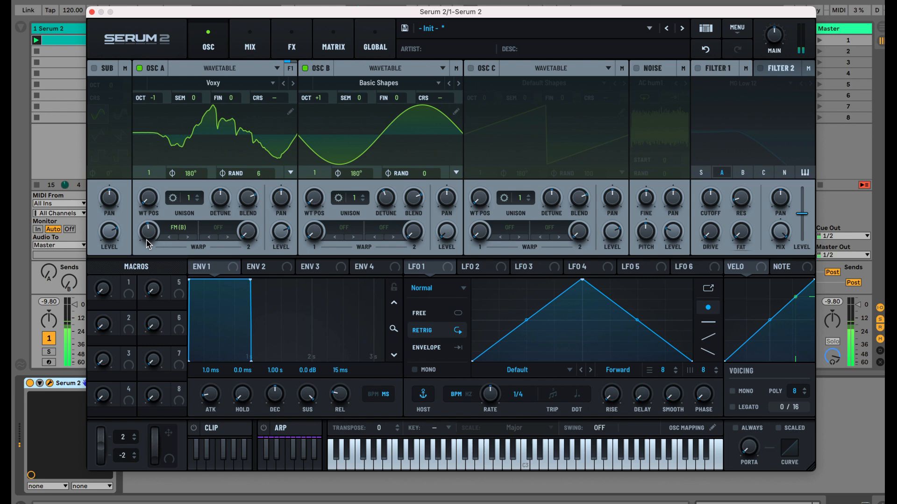
Step: Adjust oscillator A's FM (B) warp amount, assign Bend + as its second warp and raise that warp's amount
left_click_drag(147, 231, 151, 267)
left_click(217, 230)
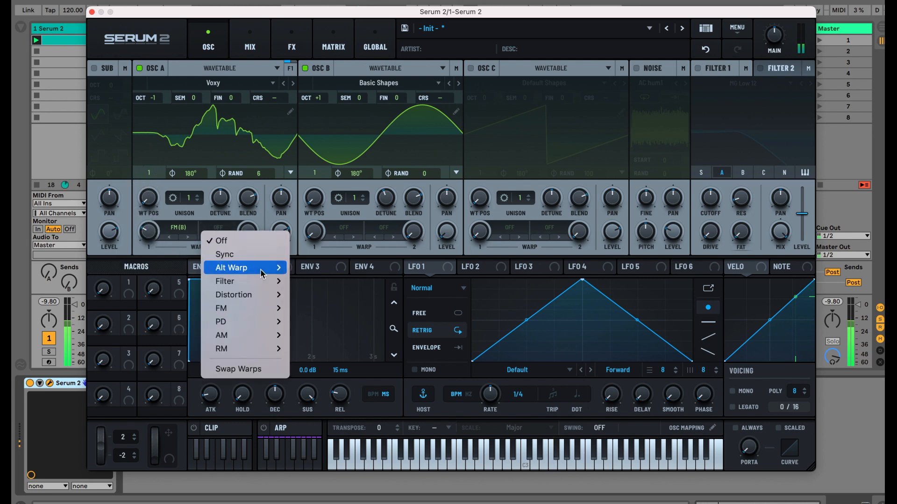
left_click(296, 273)
left_click_drag(247, 231, 226, 54)
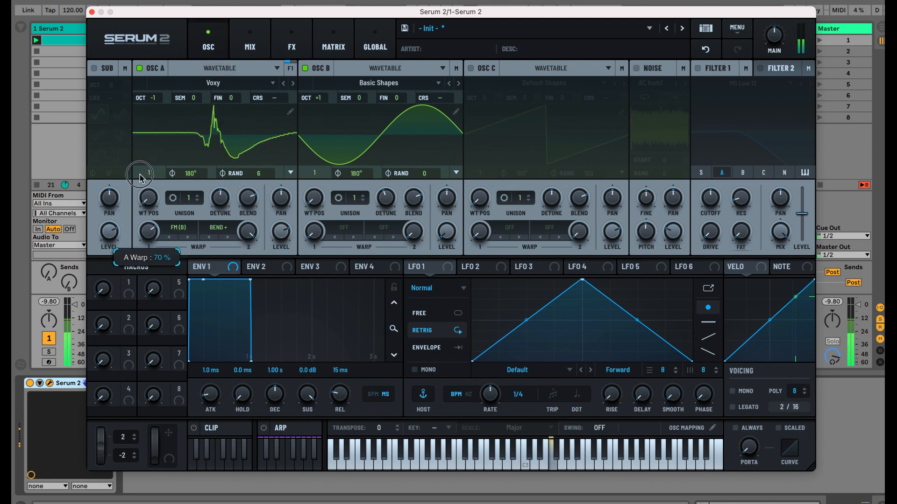
Step: Reduce oscillator A's unison to 1 voice and set its first warp mode to PD (Noise)
left_click(199, 202)
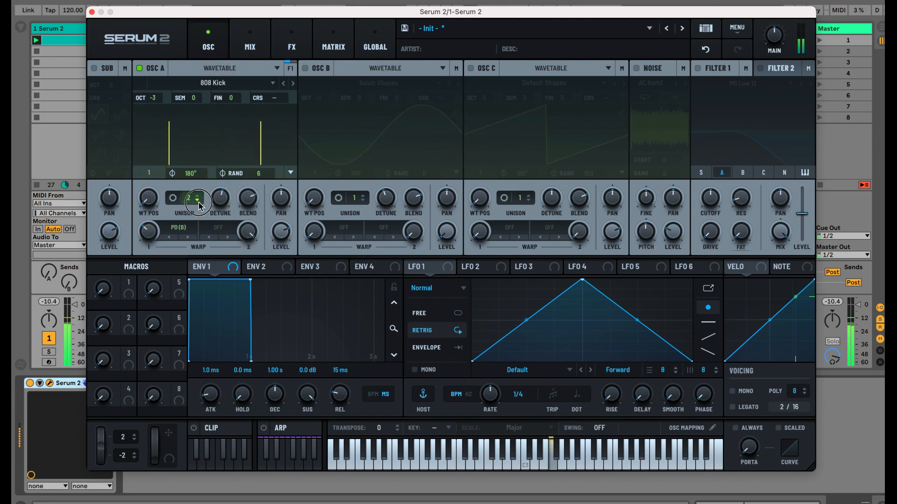
left_click(174, 229)
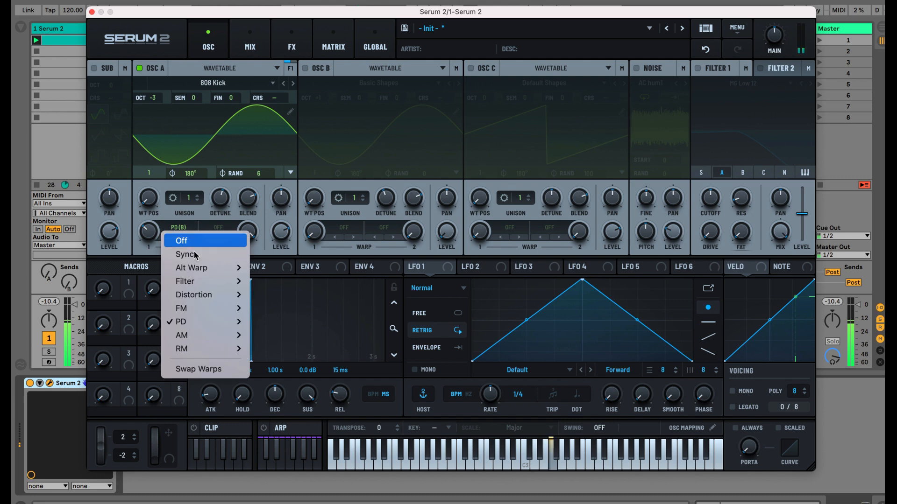
mouse_move(206, 321)
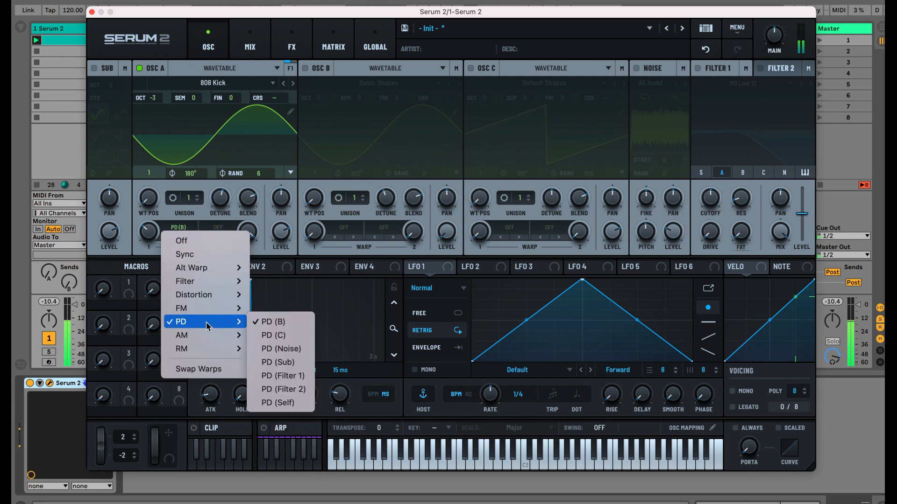
left_click(285, 347)
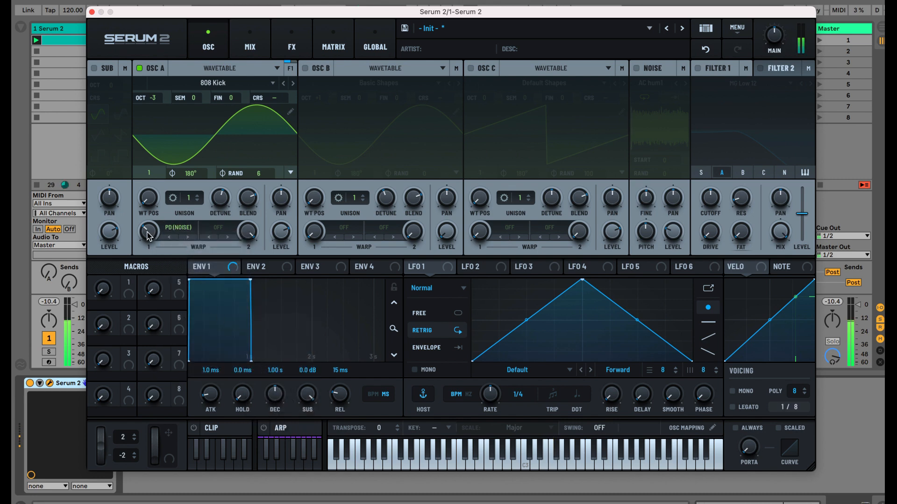
Step: Try PD (Filter 1) as oscillator A's first warp mode
left_click(171, 230)
mouse_move(218, 322)
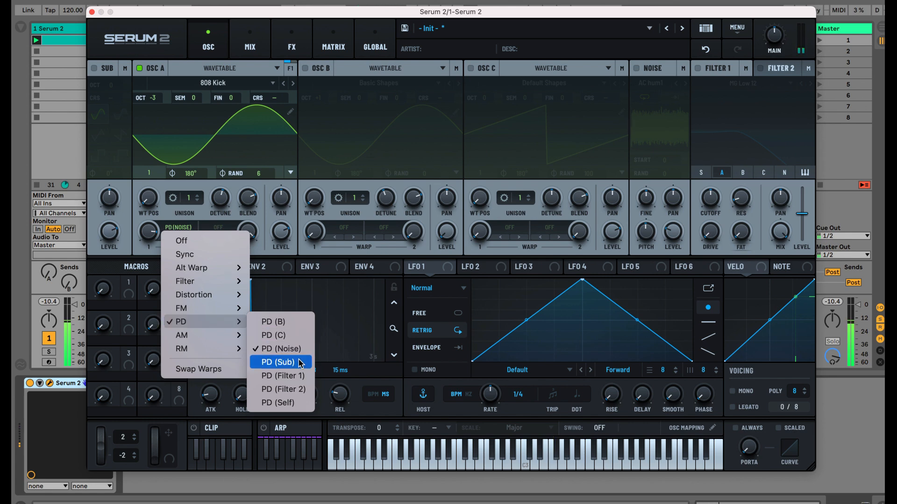
left_click(282, 376)
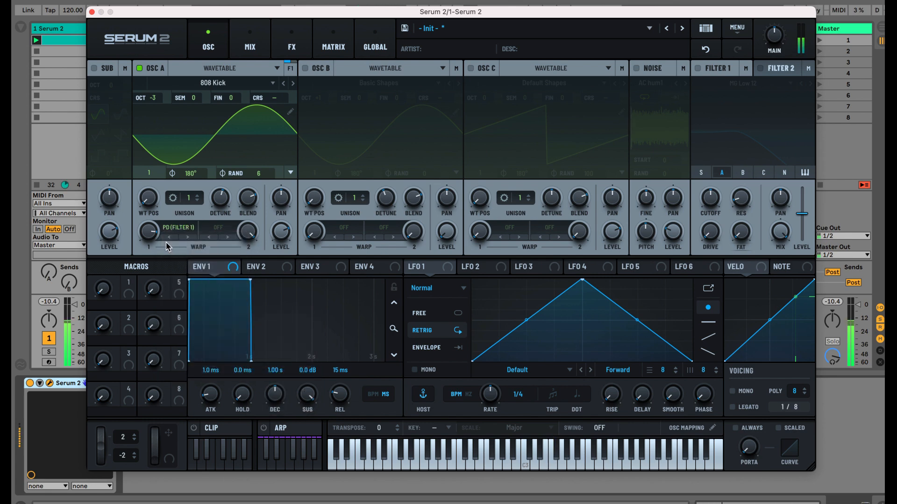
Step: Set oscillator A's first warp mode to PD (Noise) and enable the noise oscillator with its level at 0%
left_click(178, 228)
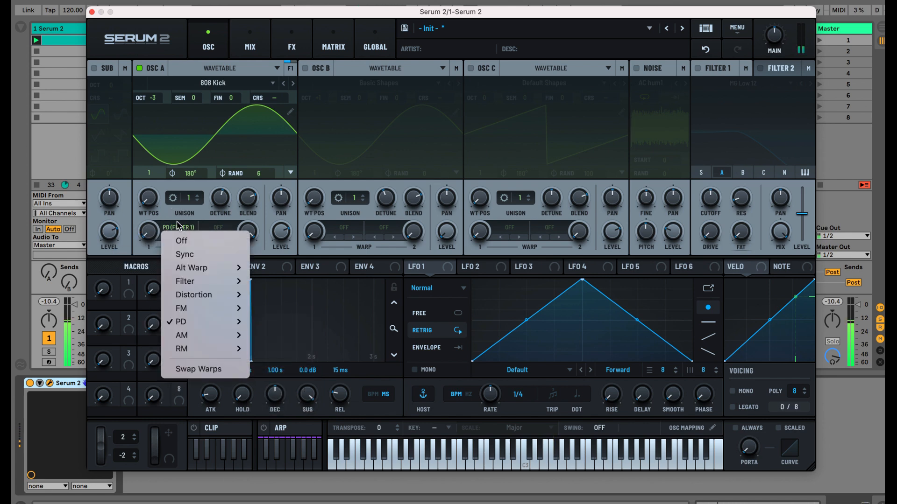
mouse_move(213, 327)
left_click(280, 349)
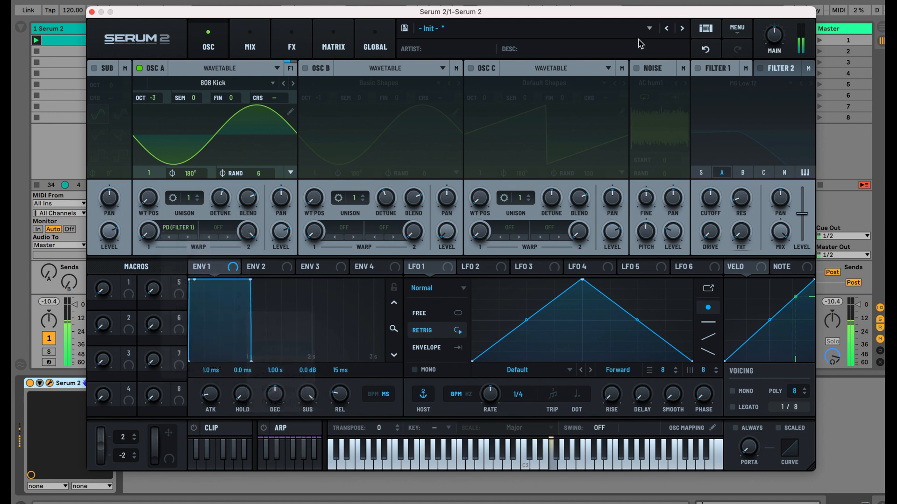
left_click(638, 69)
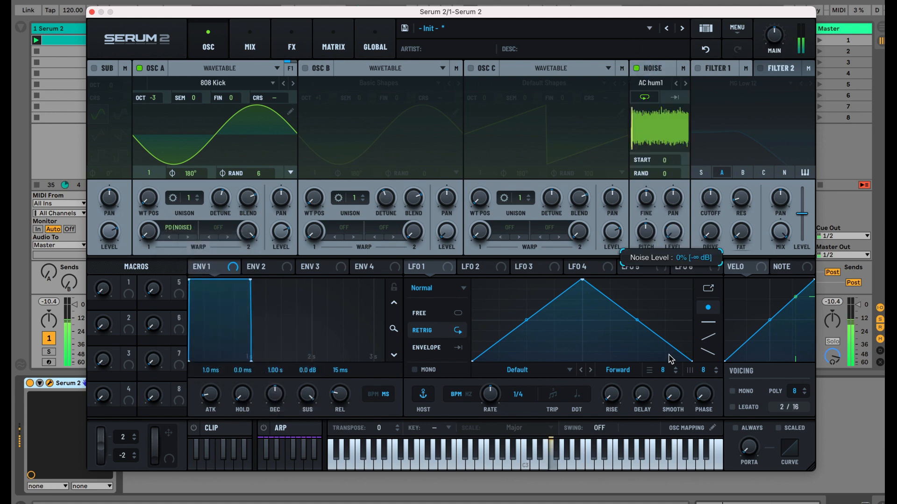
Step: Adjust oscillator A's PD (Noise) warp amount and audition it with a few notes on the on-screen keyboard
left_click_drag(148, 230, 148, 158)
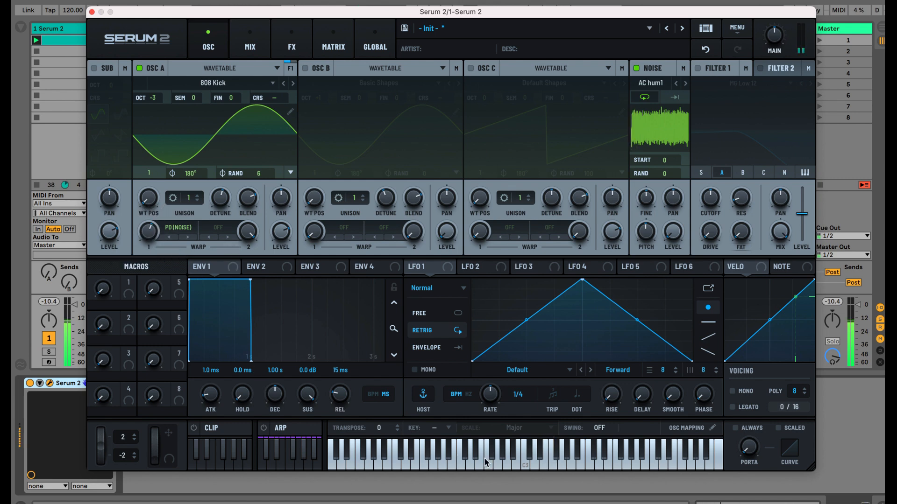
left_click(531, 466)
mouse_move(531, 465)
left_mouse_down()
mouse_move(607, 465)
mouse_move(541, 469)
left_mouse_up()
Step: Switch oscillator A's first warp mode to FM (Noise) and audition it with notes on the on-screen keyboard
left_click(174, 227)
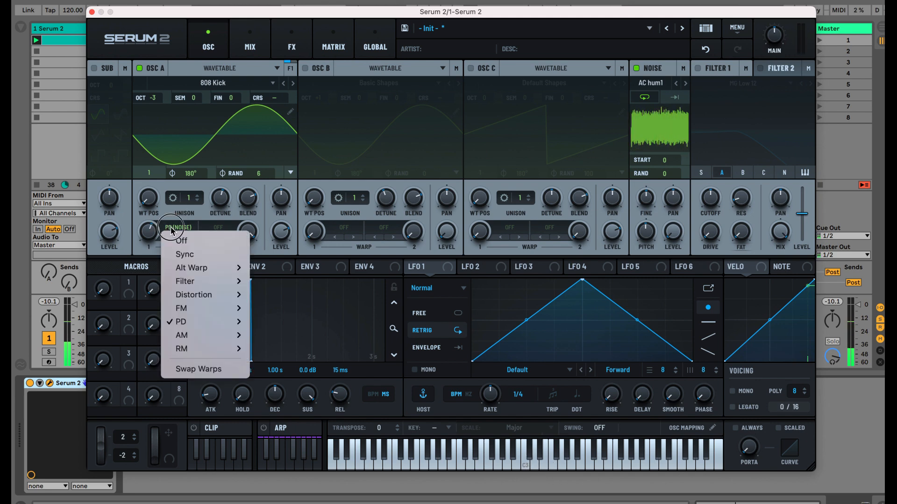
mouse_move(209, 307)
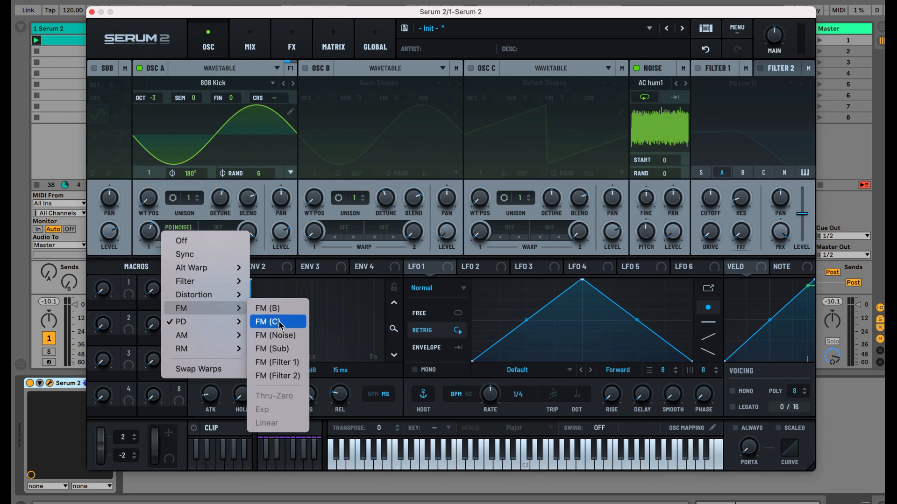
left_click(275, 335)
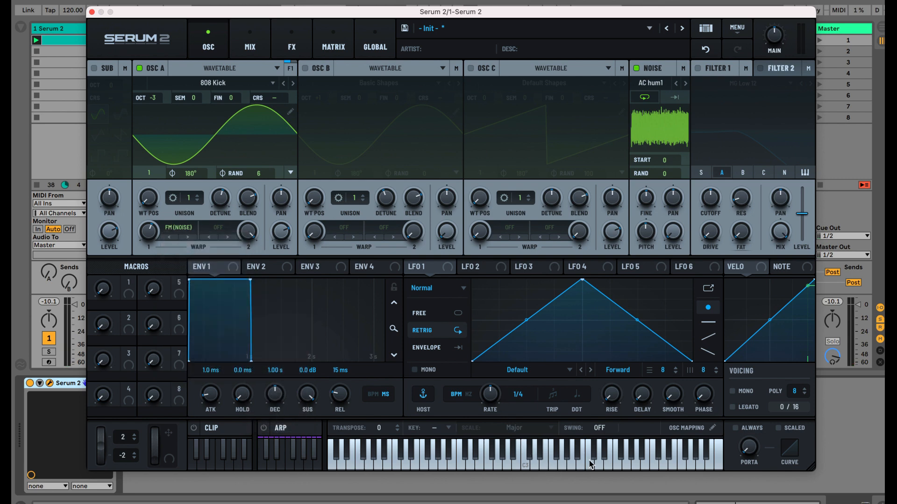
left_click_drag(590, 464, 615, 467)
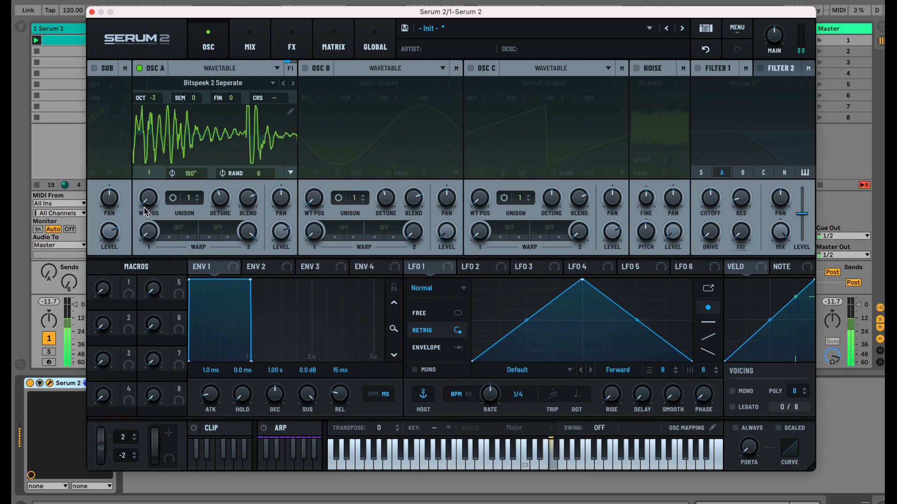
Step: Move oscillator A's wavetable position to frame 2 and check its filter and bus routing controls
mouse_move(145, 198)
left_mouse_down()
mouse_move(144, 77)
mouse_move(146, 194)
left_mouse_up()
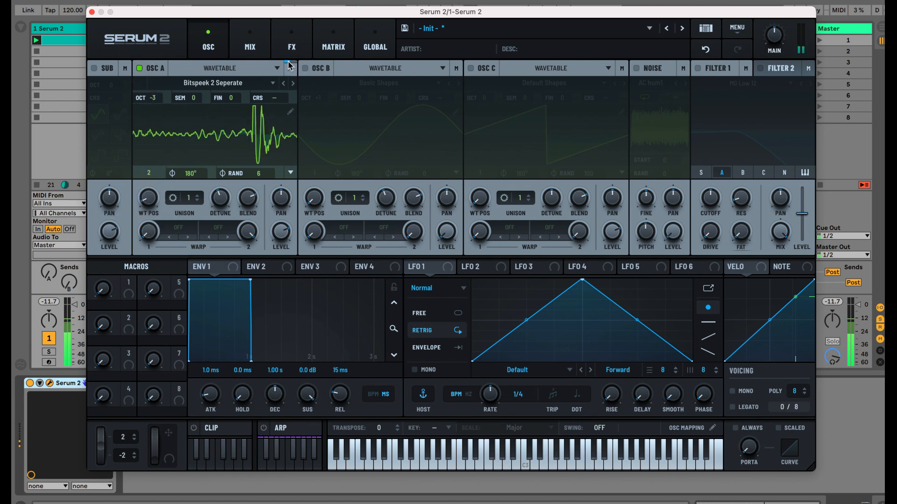
left_click(290, 67)
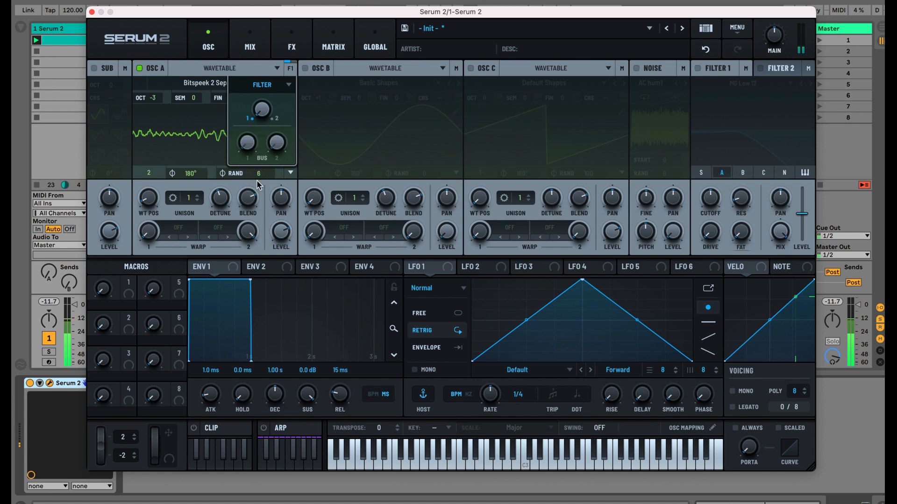
left_click(328, 121)
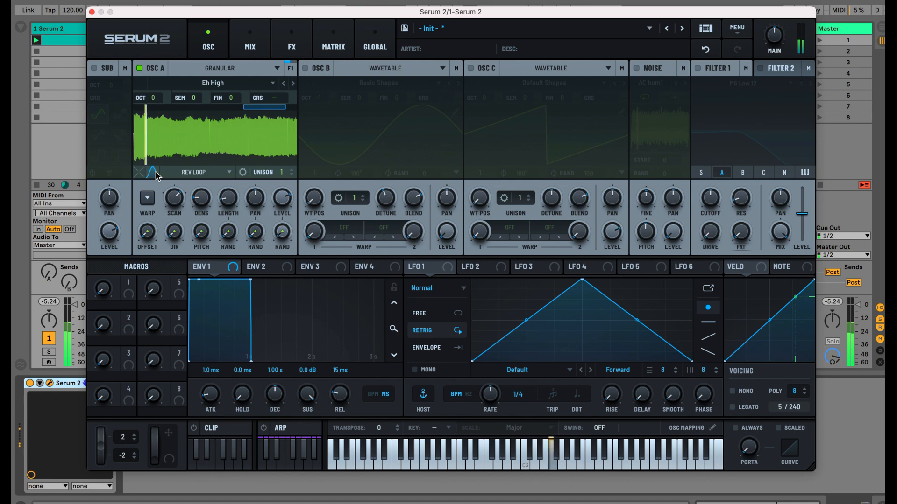
Step: Show oscillator A's grain window settings and change the shape to Trapezoid after trying Welch, Tukey and Triangle
left_click(155, 171)
left_click(261, 153)
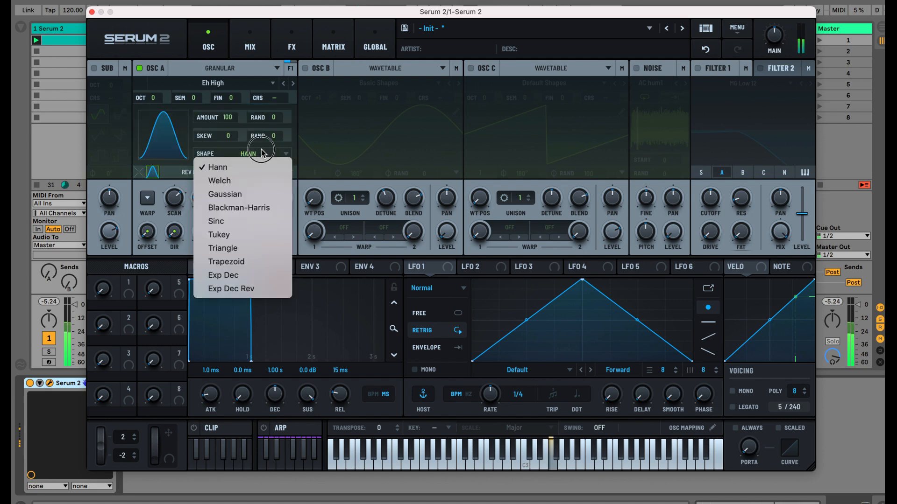
left_click(255, 181)
left_click(257, 152)
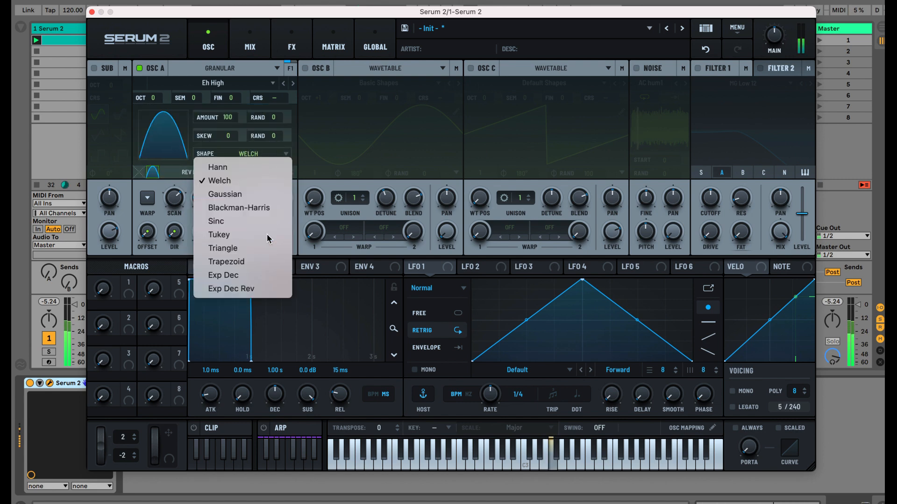
left_click(267, 235)
left_click(257, 153)
left_click(265, 247)
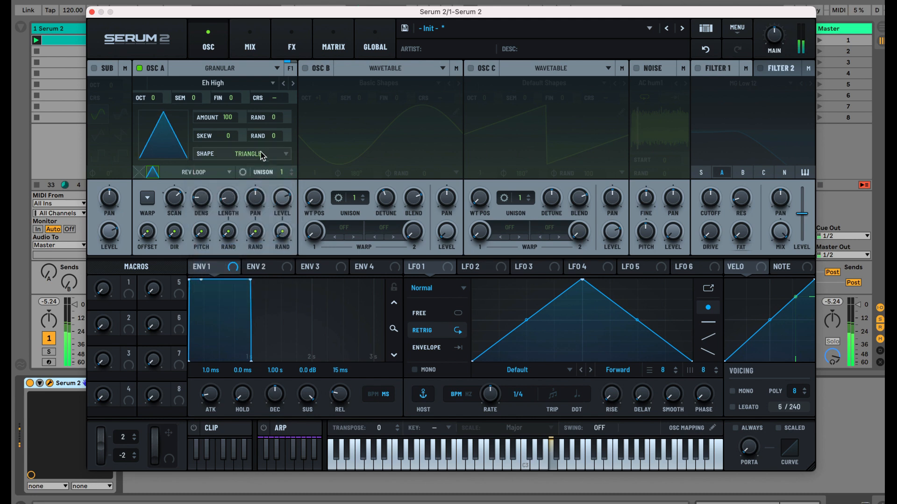
left_click(262, 154)
left_click(266, 265)
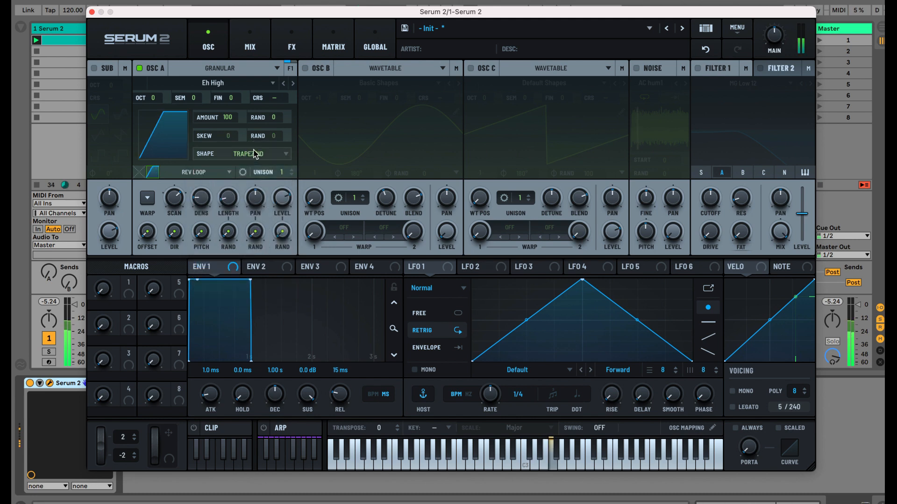
Step: Set oscillator A's scan rate to about 13% and its playback mode to Tailed after trying Fwd/Rev Loop
mouse_move(172, 213)
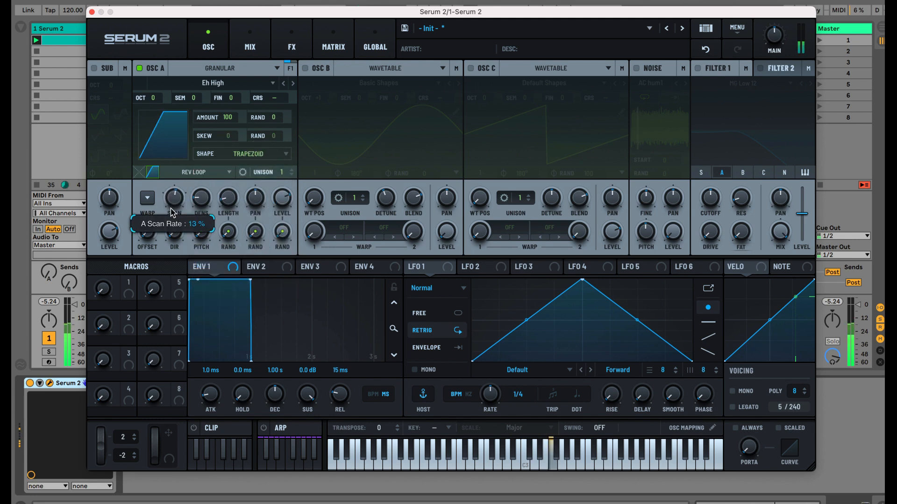
left_click_drag(171, 197, 173, 197)
left_click(194, 172)
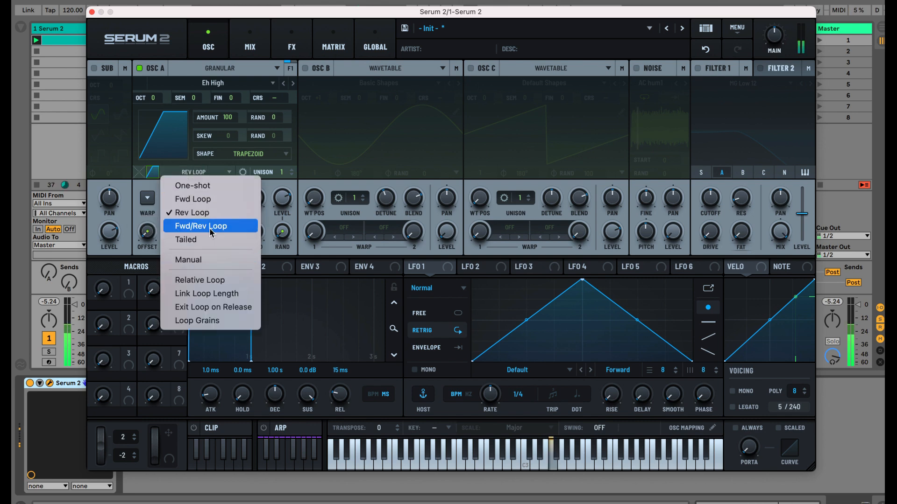
left_click(209, 228)
left_click(198, 172)
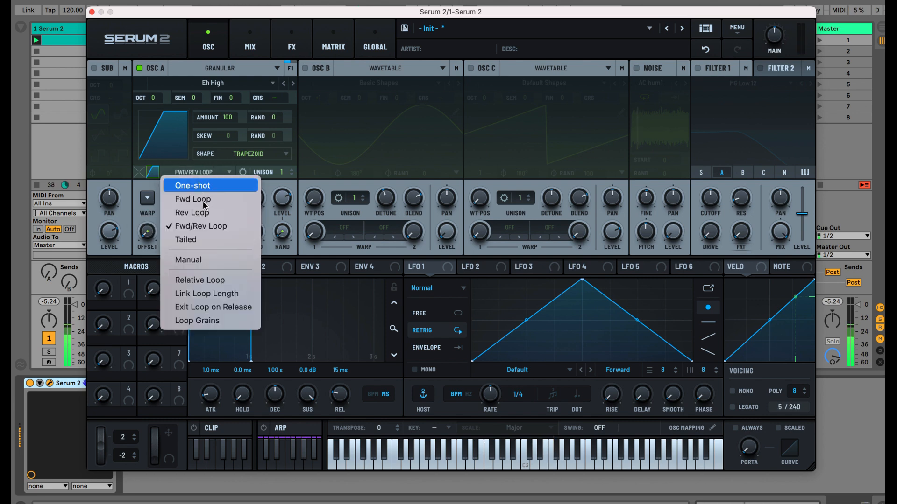
left_click(205, 240)
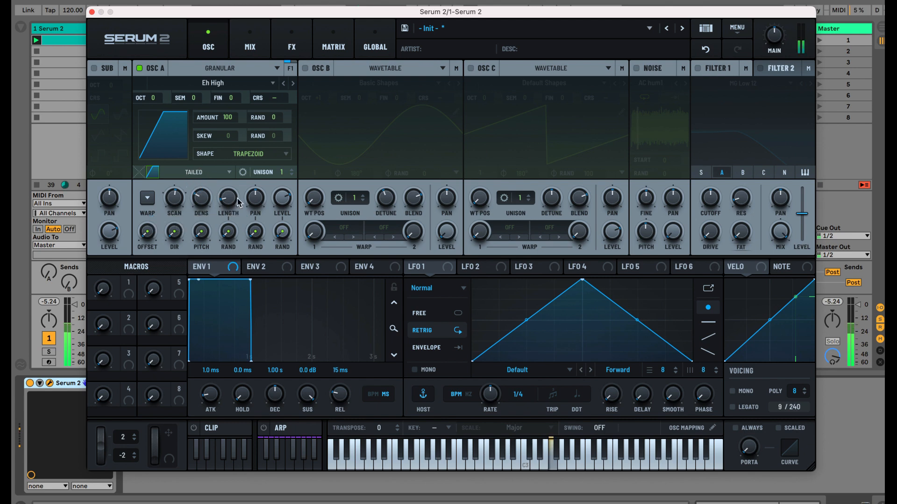
Step: Raise oscillator A's octave to +1, and adjust the grain length and the density, setting density to about 14.85 grains
left_click_drag(153, 99, 152, 90)
left_click_drag(227, 199, 200, 100)
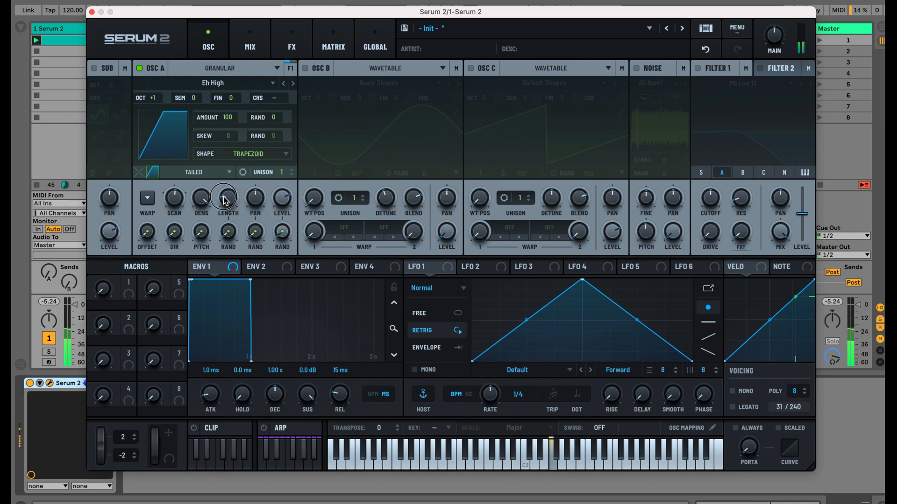
mouse_move(225, 200)
left_mouse_down()
mouse_move(226, 123)
mouse_move(227, 211)
left_mouse_up()
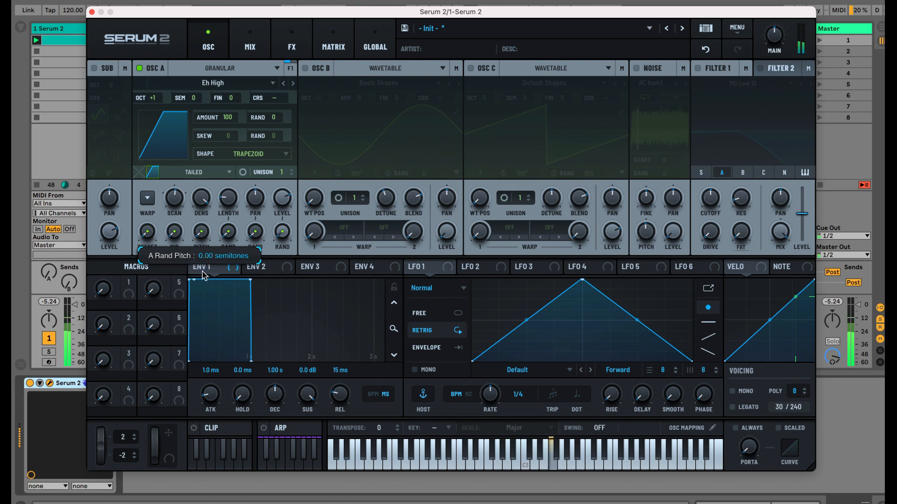
left_click_drag(199, 202, 202, 275)
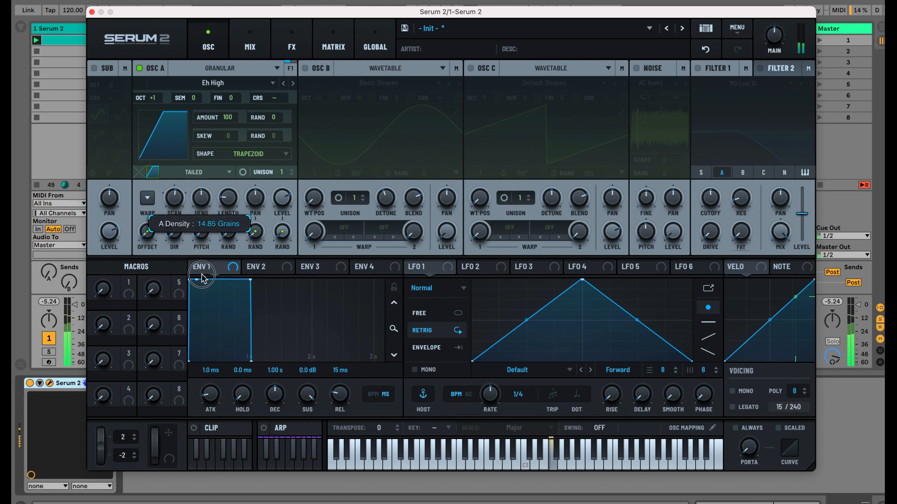
Step: Change oscillator A's playback mode to One-shot and readjust the scan rate and grain length
left_click(202, 172)
left_click(206, 185)
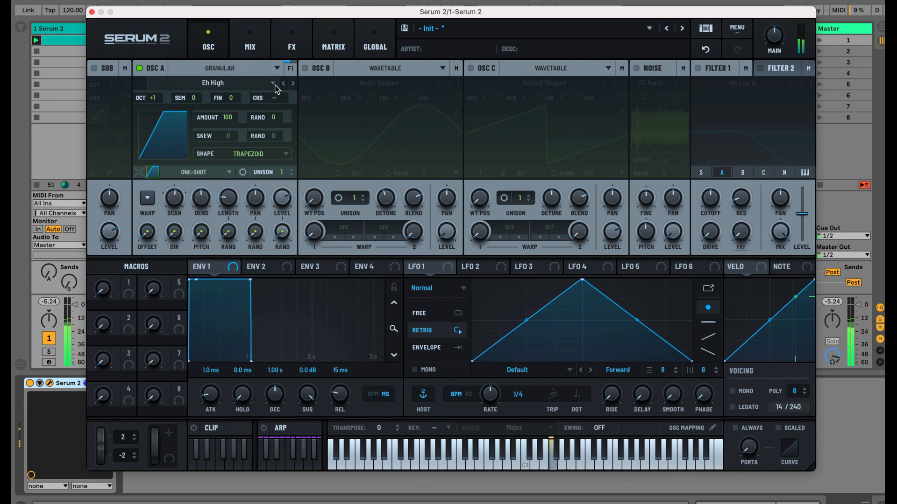
left_click_drag(172, 205, 173, 199)
mouse_move(228, 205)
left_mouse_down()
mouse_move(230, 194)
mouse_move(237, 209)
left_mouse_up()
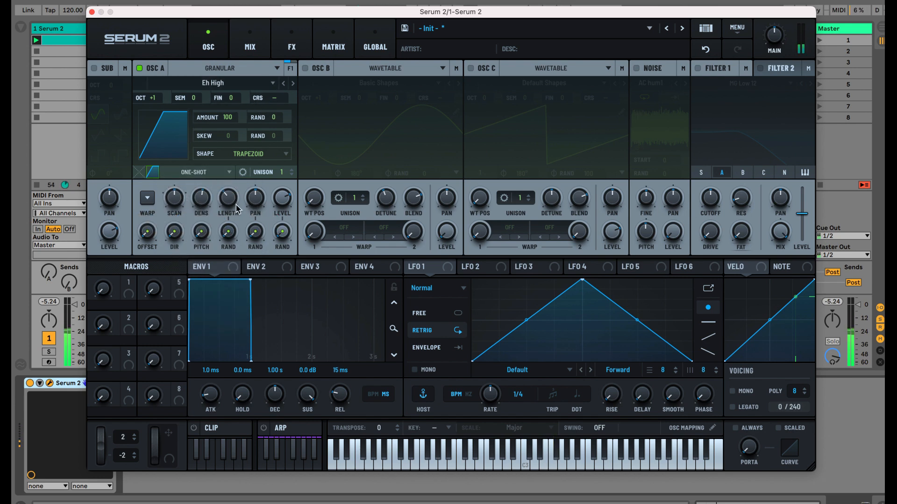
Step: Set oscillator A's grain window shape to Hann
left_click(252, 154)
left_click(254, 171)
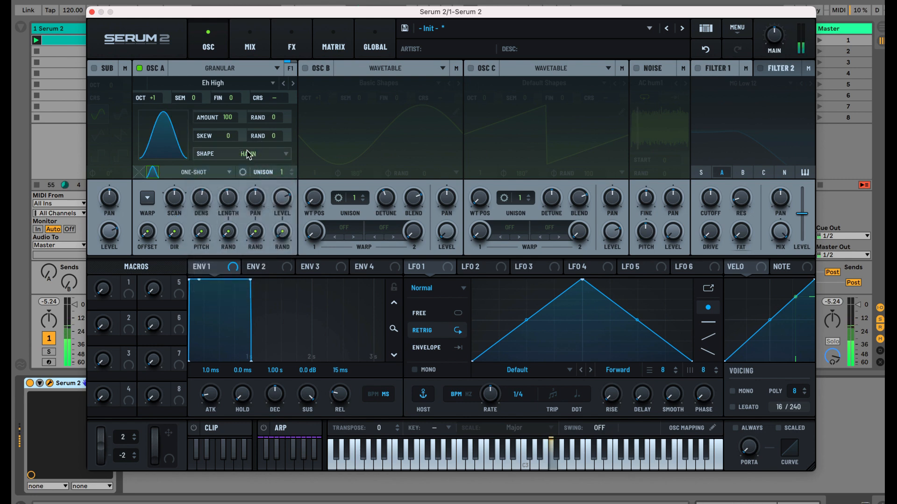
Step: Try the Gaussian grain window shape on oscillator A and switch it back to Hann
left_click(251, 154)
left_click(256, 195)
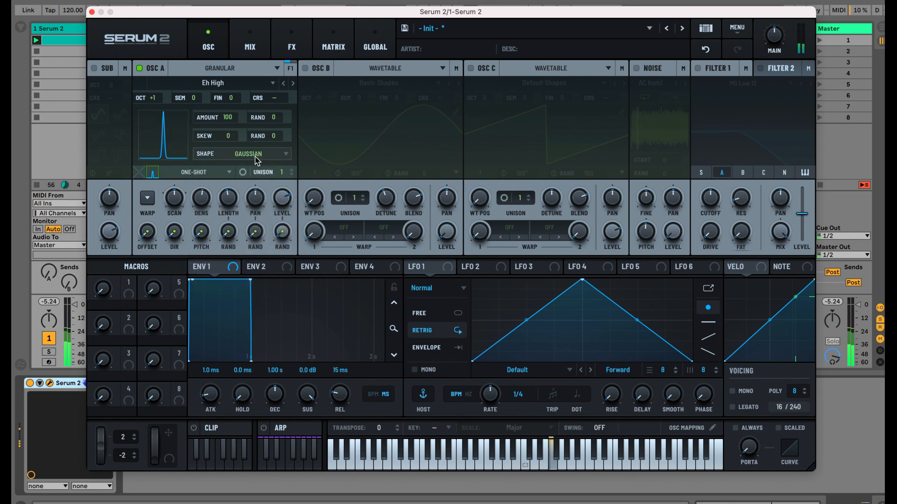
left_click(255, 158)
left_click(254, 172)
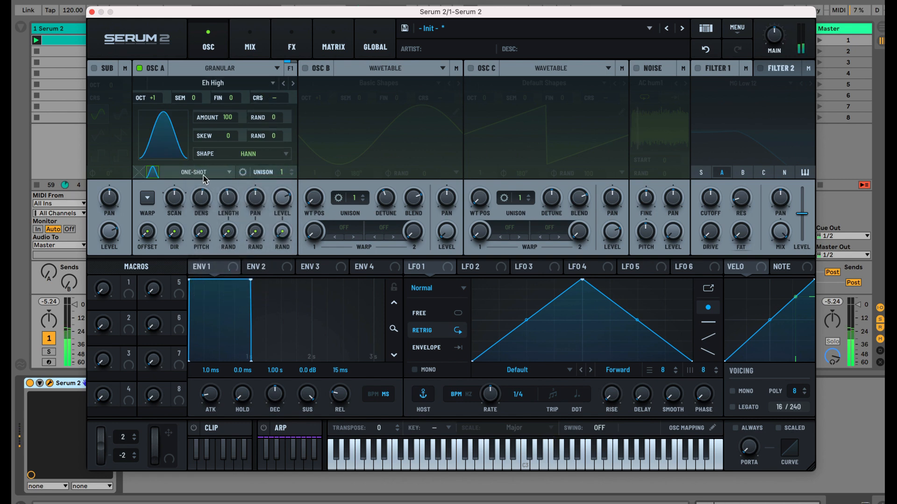
Step: Set the spawn pattern in oscillator A's unison settings to Even and return to the main oscillator view
left_click(243, 172)
left_click(236, 148)
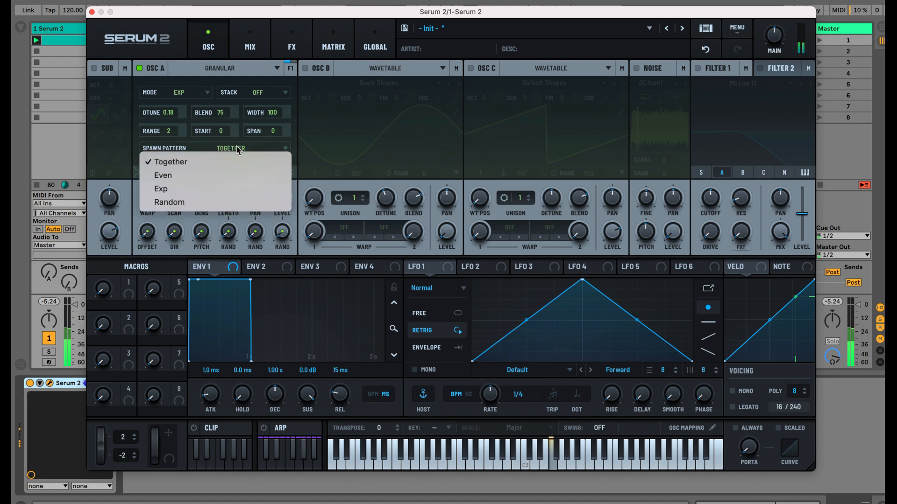
left_click(240, 174)
left_click(242, 172)
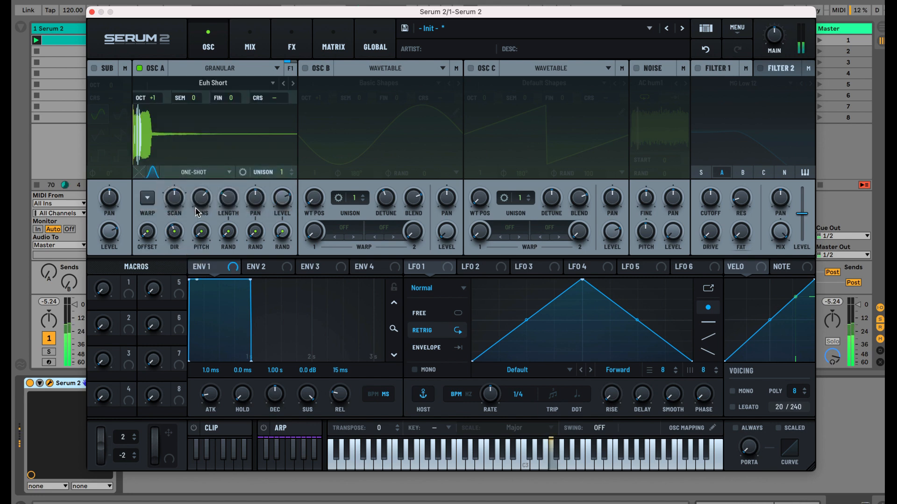
Step: Lower oscillator A's grain density, readjust the grain length, and audition the Euh Short sample with high notes on the on-screen keyboard
left_click_drag(206, 224, 207, 274)
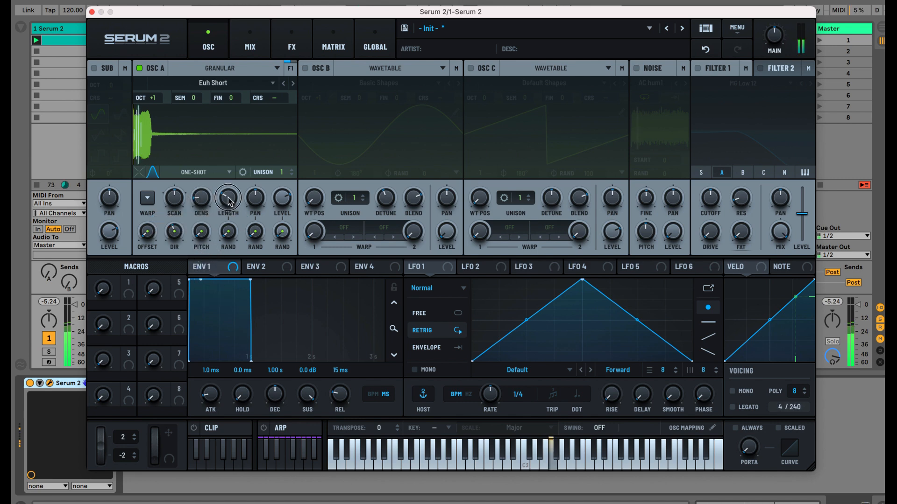
left_click_drag(227, 197, 228, 201)
left_click(587, 464)
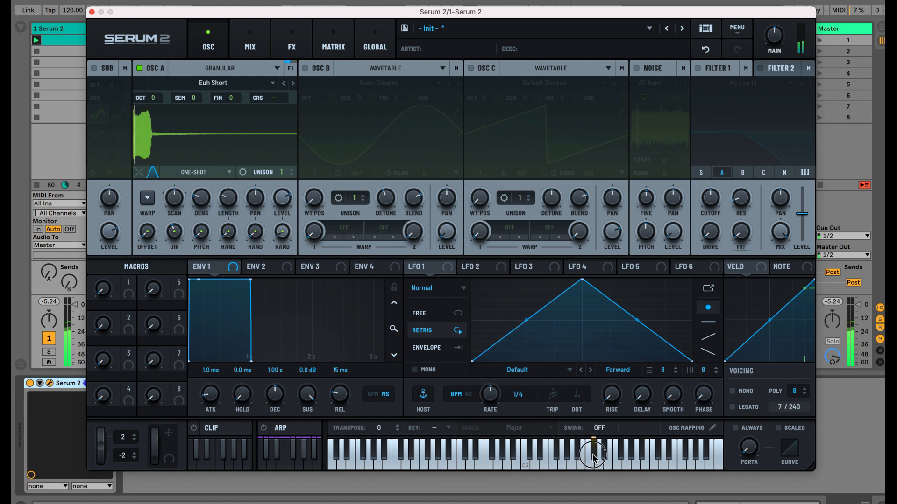
left_click(589, 460)
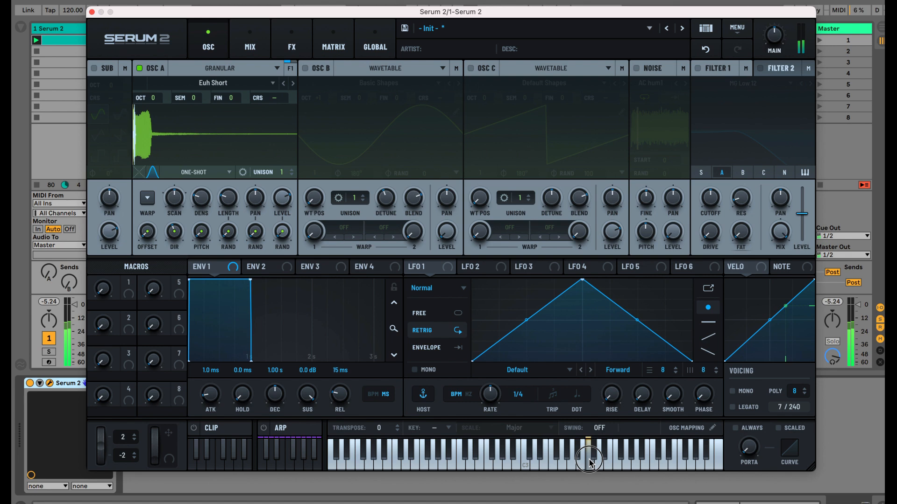
Step: Add a Delay effect to the main effects chain and set its mode to Ping-Pong
left_click(291, 47)
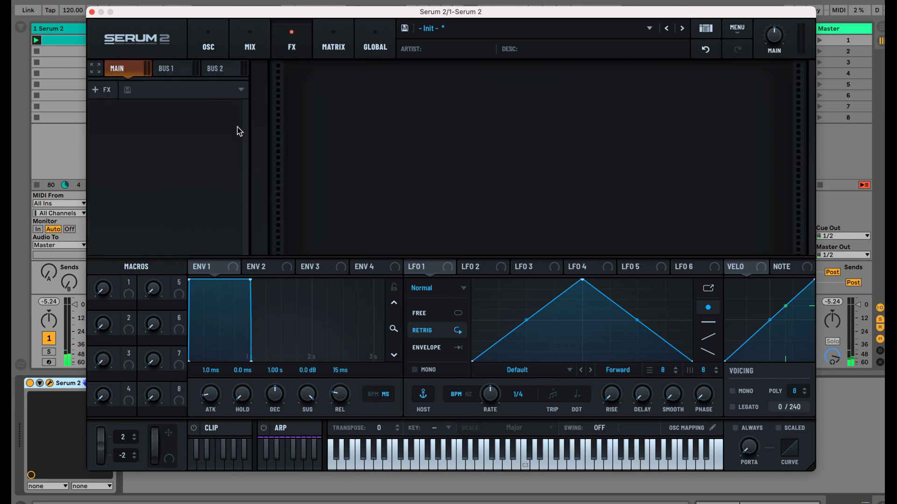
left_click(97, 90)
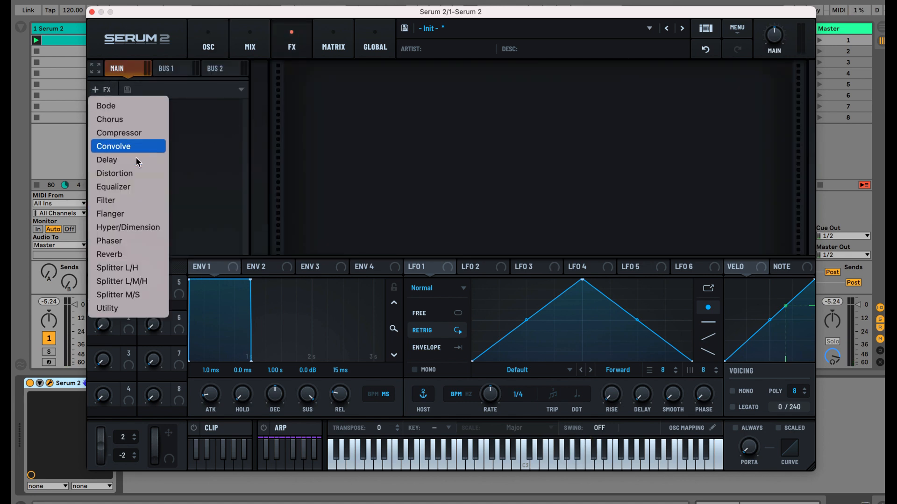
left_click(127, 165)
left_click(397, 86)
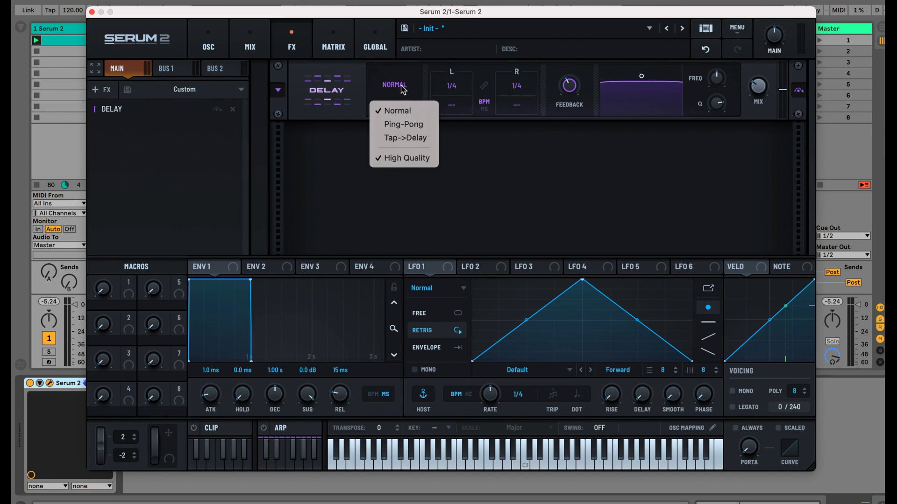
left_click(405, 125)
Step: Audition the ping-pong delay with several notes across the on-screen keyboard, and set the delay mode to Normal
left_click(536, 467)
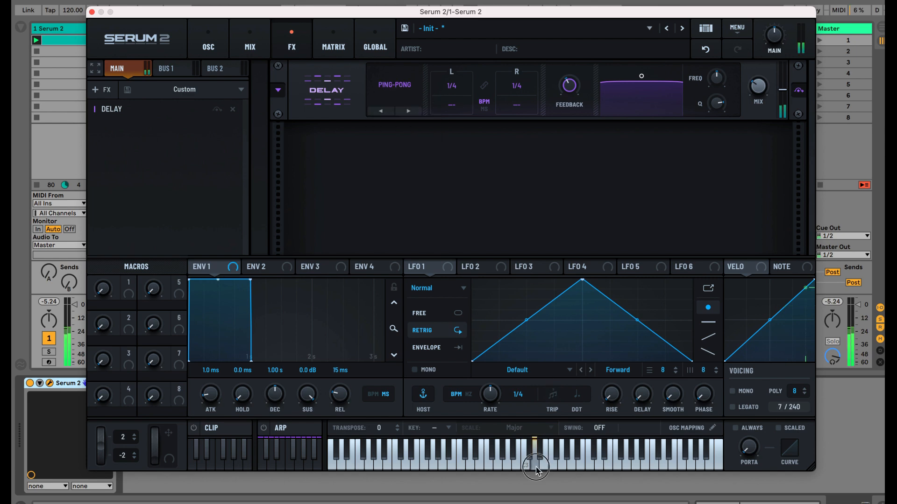
left_click(588, 456)
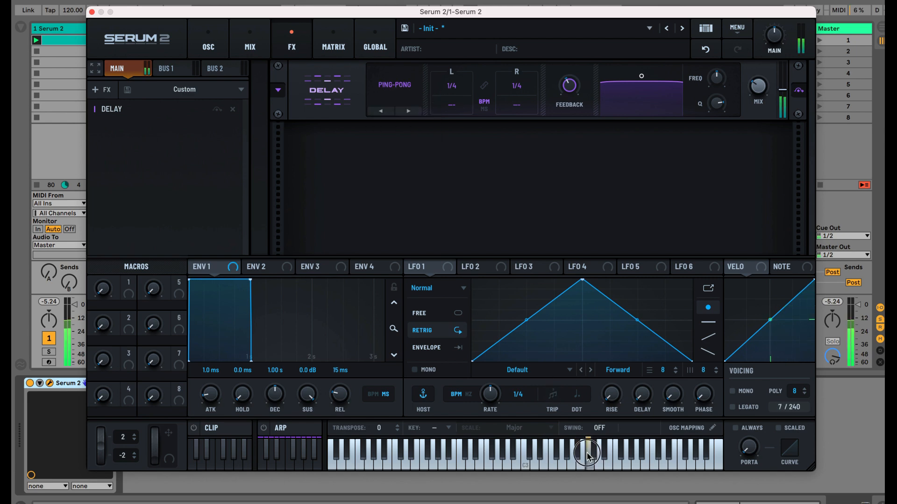
left_click(551, 465)
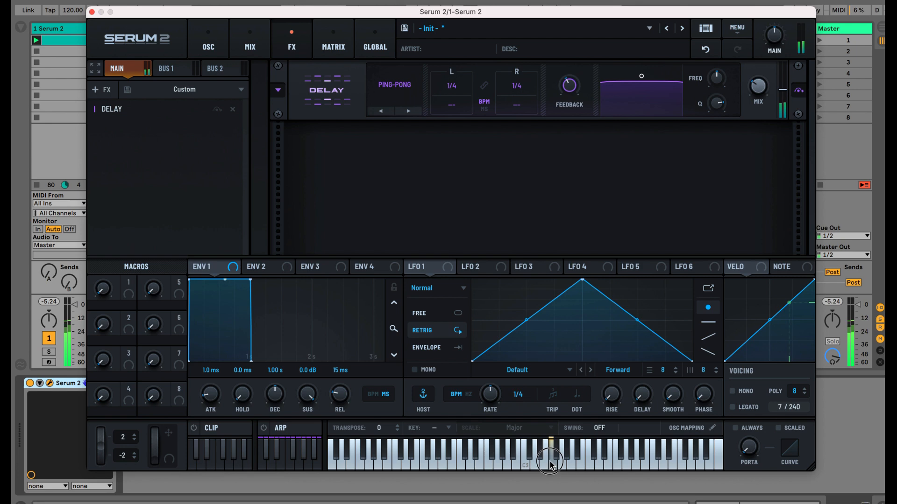
left_click(556, 466)
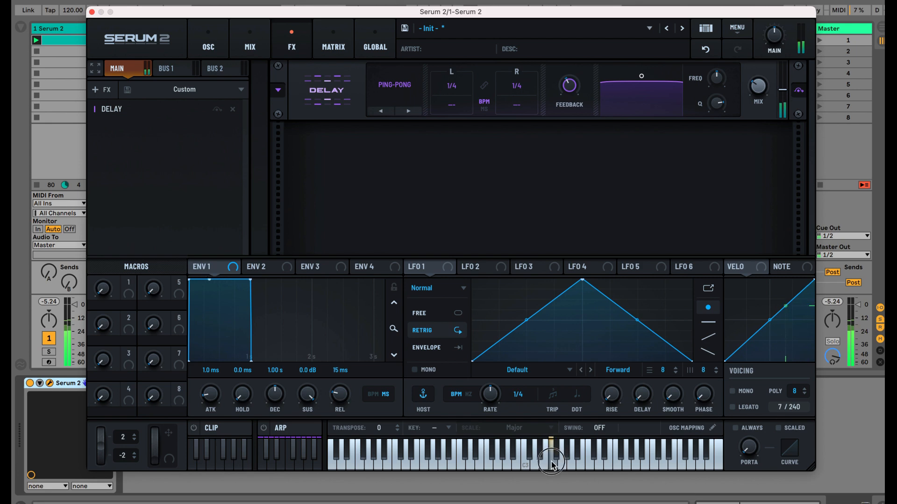
left_click(621, 467)
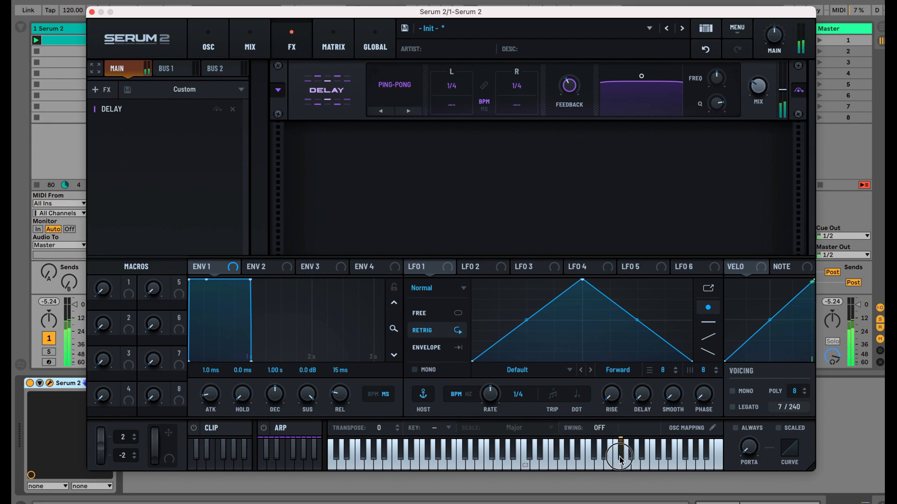
left_click(546, 466)
left_click(570, 467)
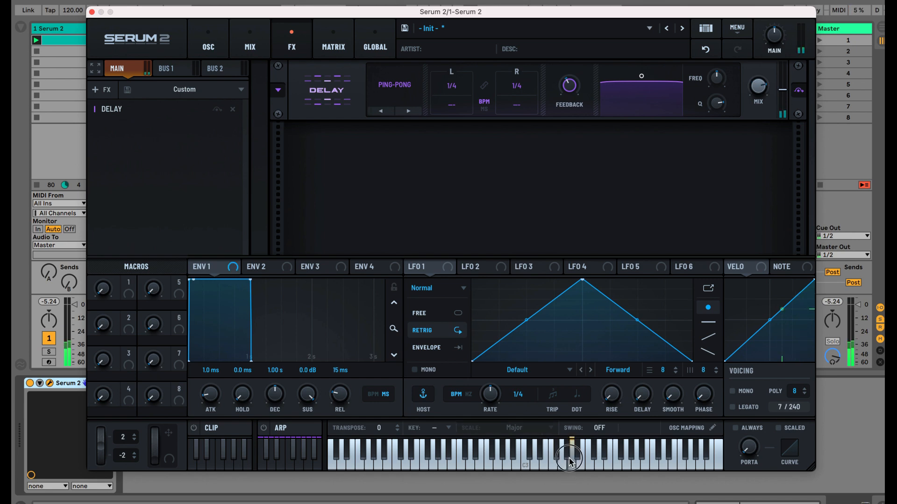
left_click(570, 462)
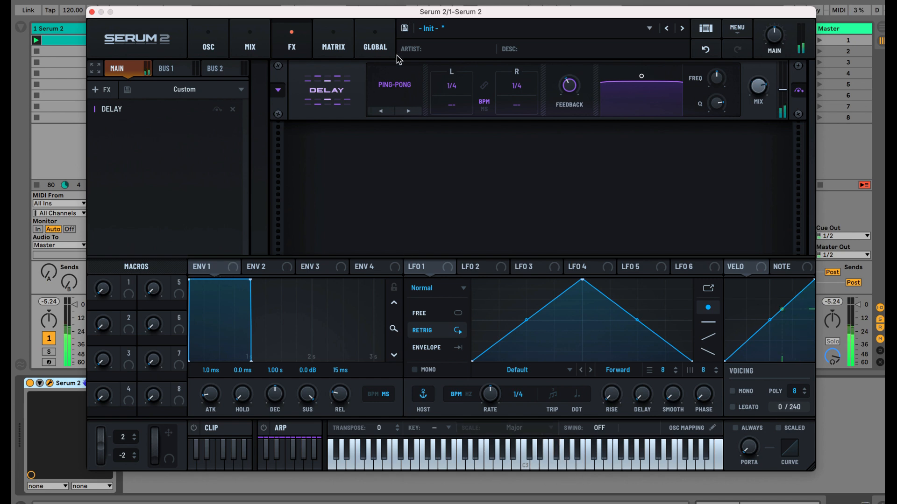
left_click(391, 83)
left_click(410, 112)
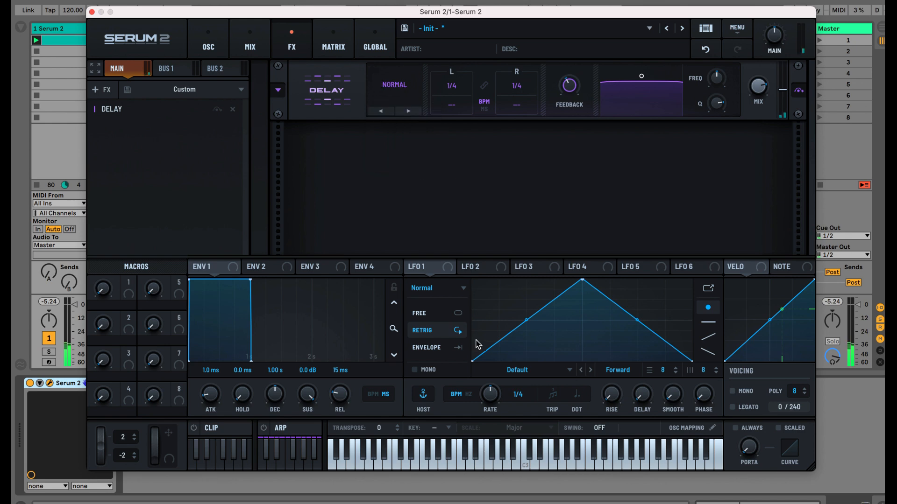
Step: Return to the oscillator page and change oscillator A's type to Multisample
left_click(217, 43)
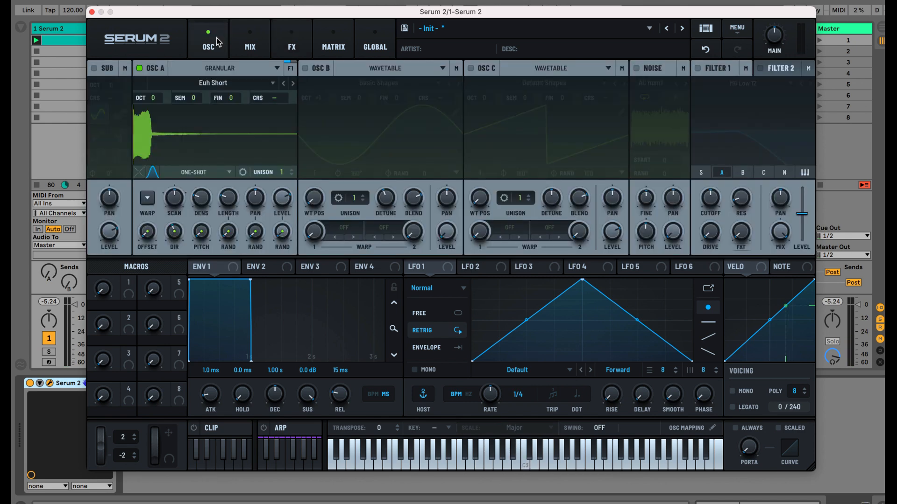
left_click(234, 67)
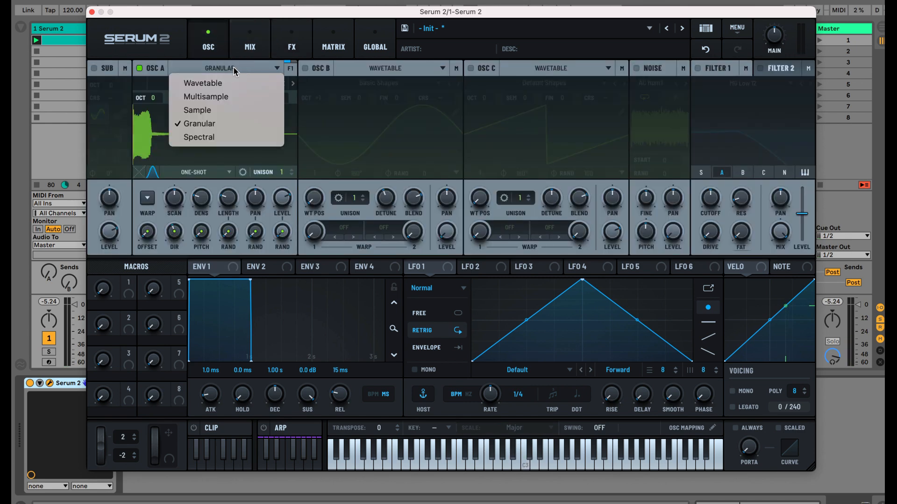
left_click(231, 98)
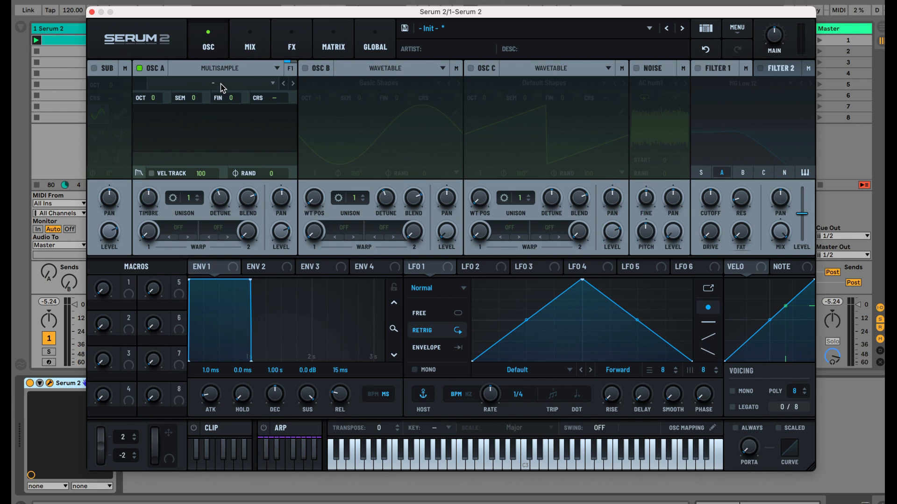
Step: Load the factory drum multisample Kit DUP Live into oscillator A
left_click(222, 88)
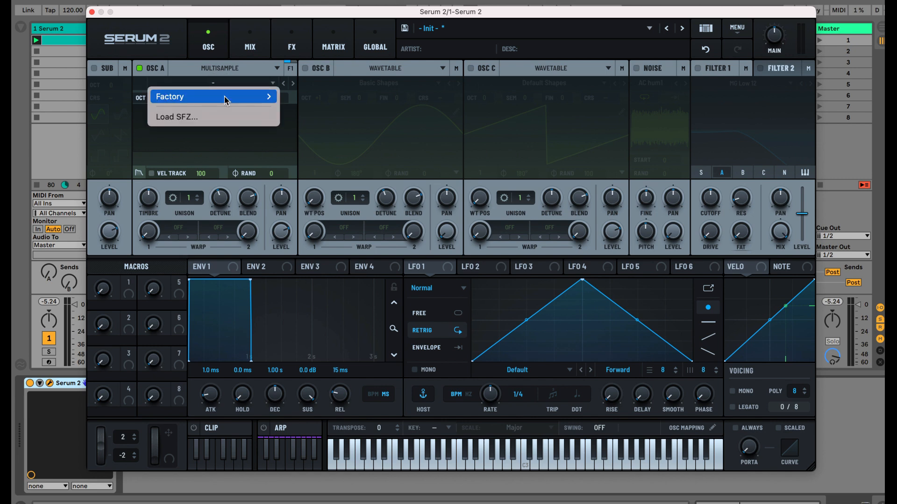
mouse_move(227, 96)
mouse_move(303, 99)
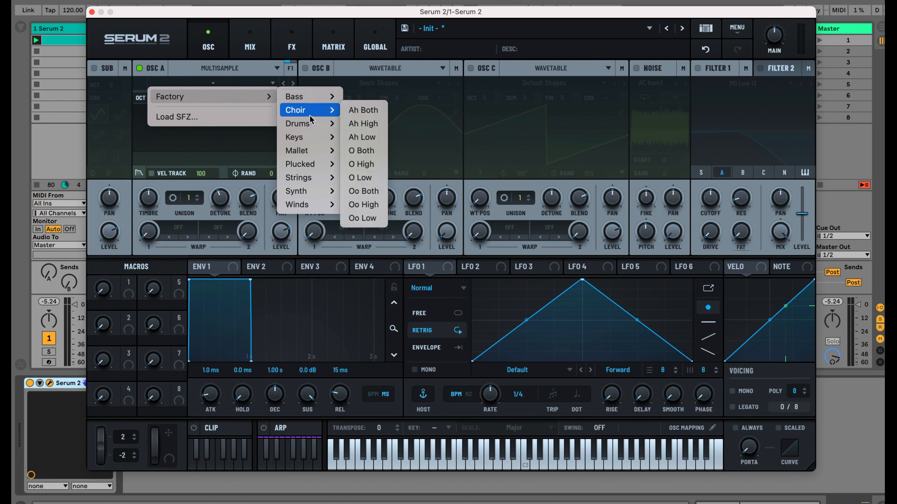
mouse_move(308, 124)
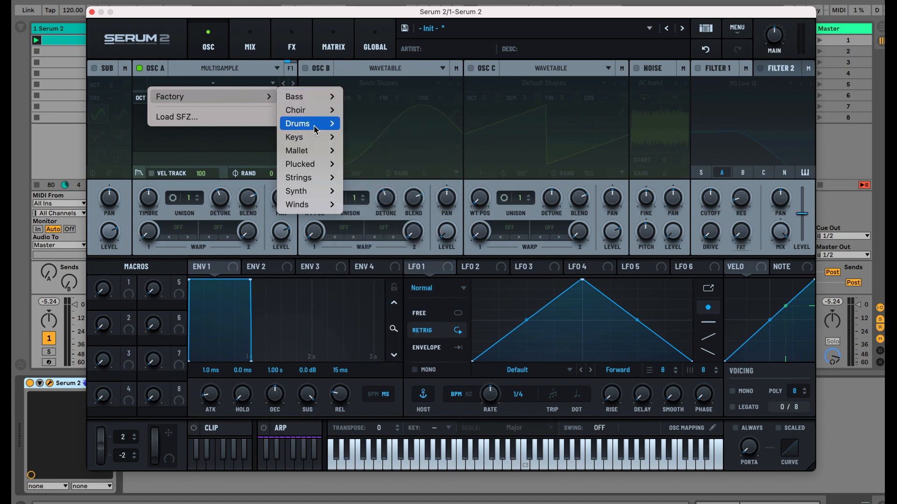
mouse_move(389, 129)
left_click(436, 124)
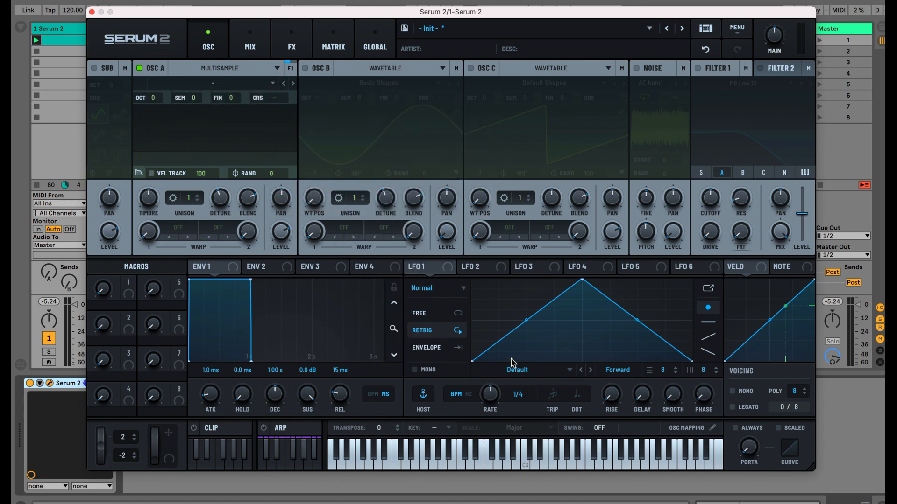
Step: Audition the Kit DUP Live drum sounds on the on-screen keyboard, and switch to Kit DW to play it as well
left_click(482, 466)
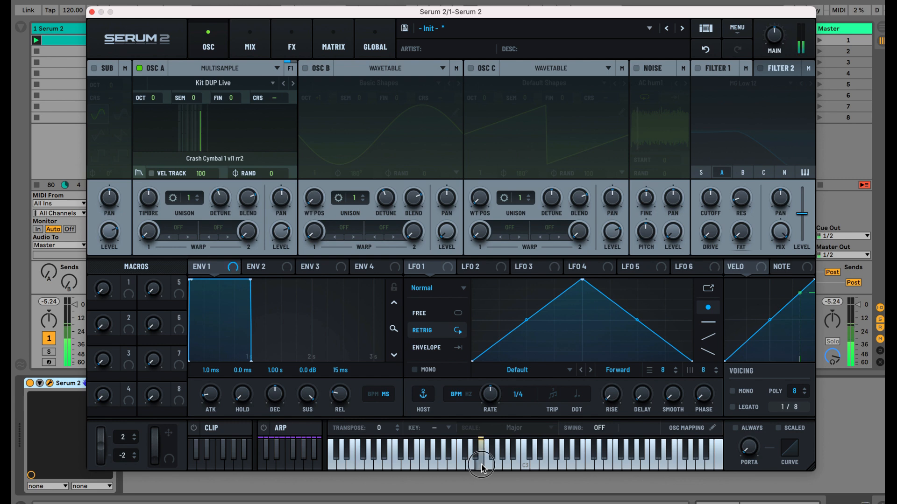
left_click_drag(481, 465, 446, 457)
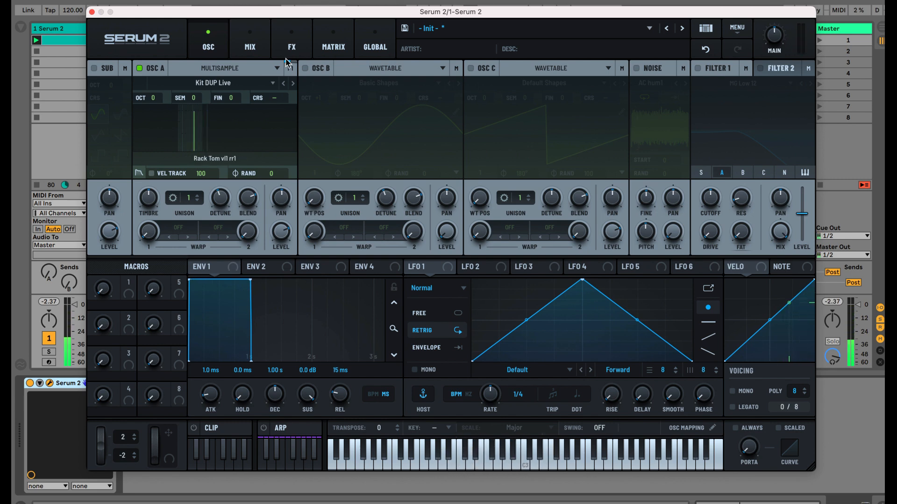
left_click(293, 84)
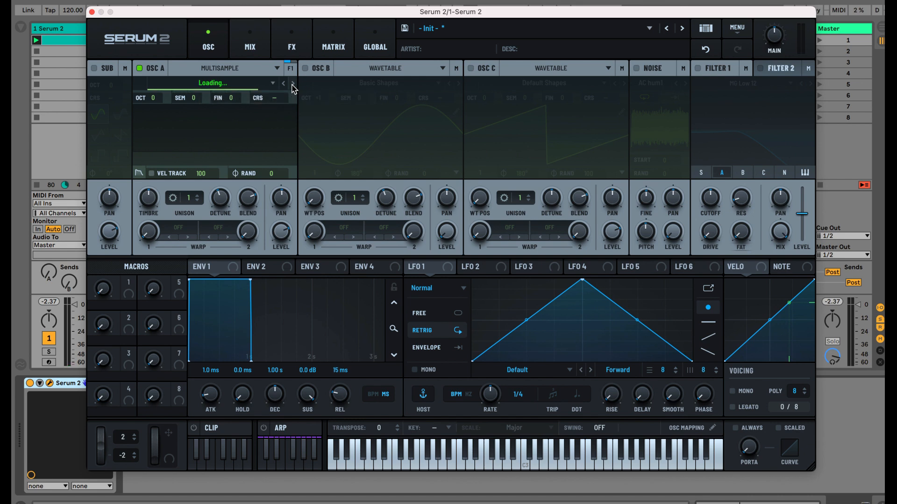
left_click_drag(502, 467, 474, 456)
Step: Load the factory MT Choir multisample from the Keys category into oscillator A and play a few notes
left_click(232, 86)
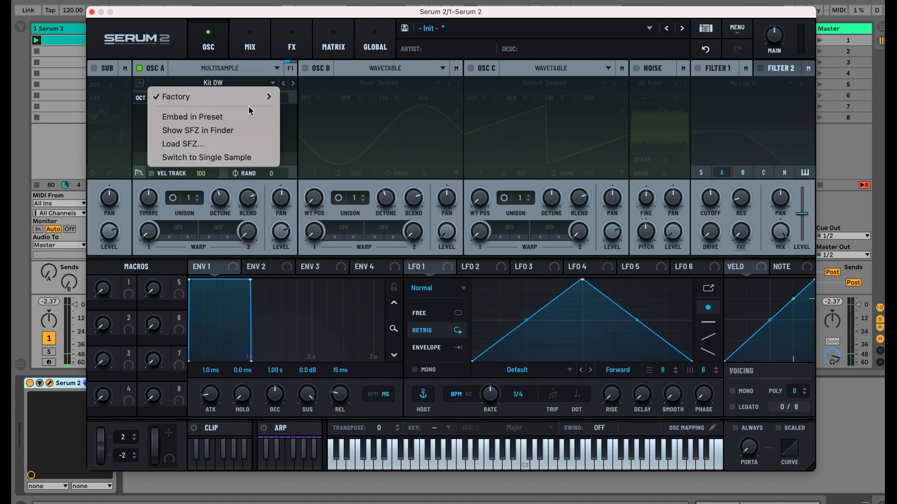
mouse_move(252, 100)
mouse_move(328, 138)
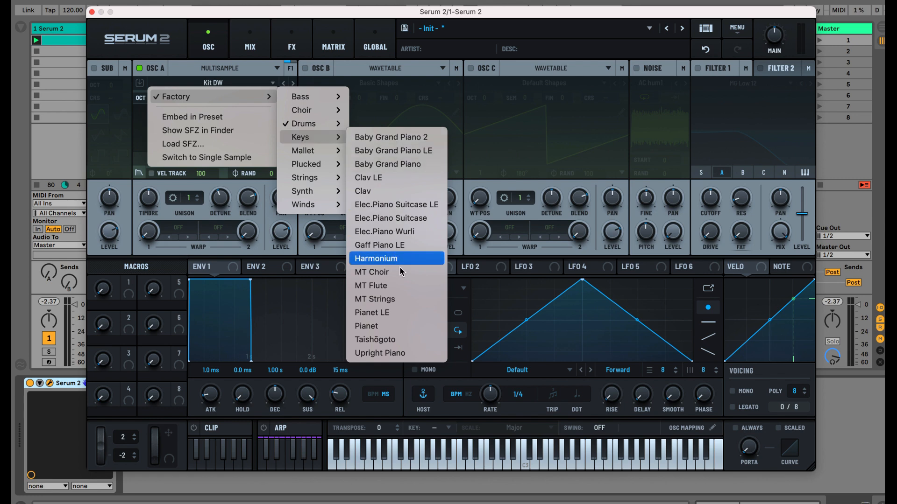
left_click(373, 272)
left_click(512, 468)
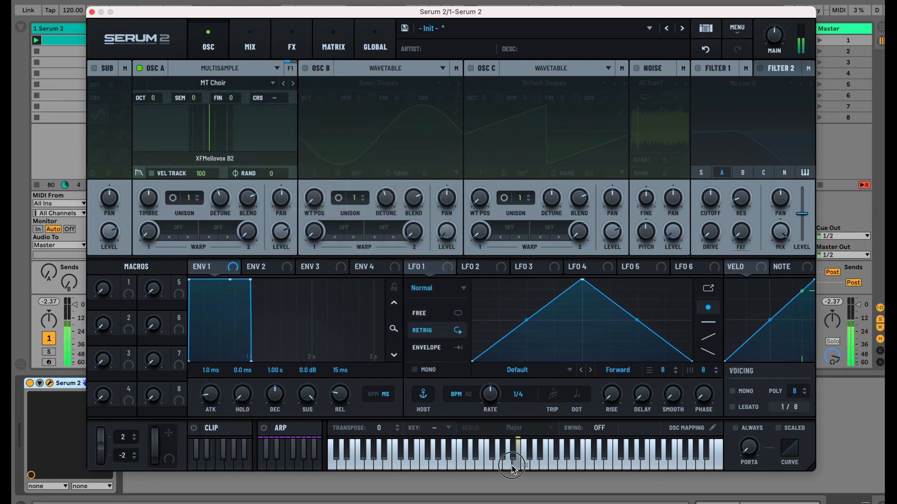
left_click(586, 462)
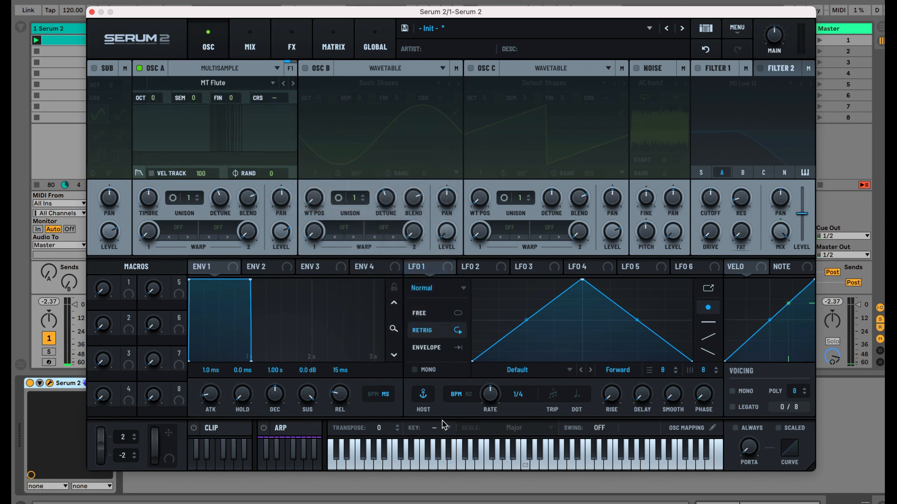
Step: Audition notes with the MT Flute, Gtr Ac Cheap Nylon and Kalimba multisamples in oscillator A
left_click(519, 460)
left_click(579, 458)
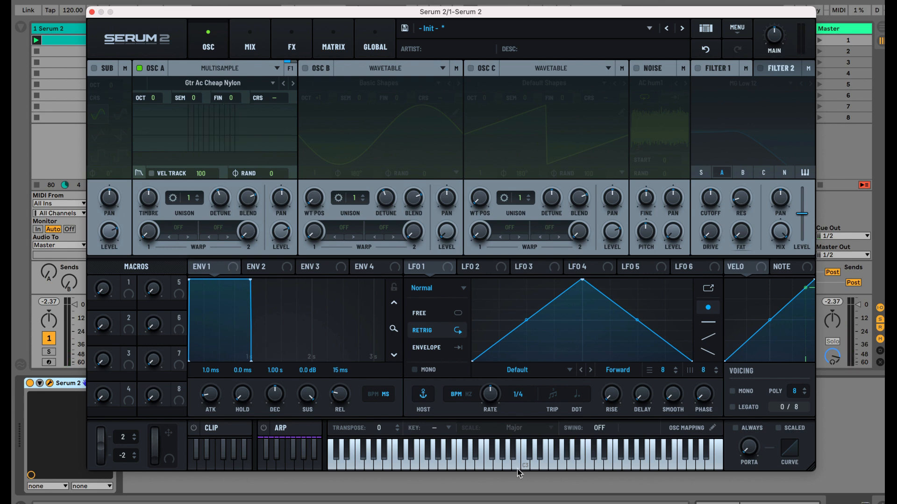
left_click(511, 463)
left_click(460, 467)
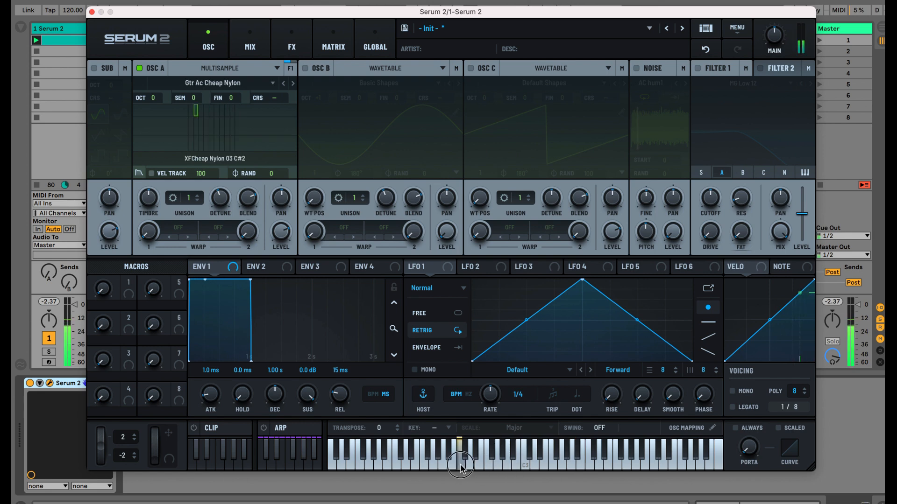
left_click(524, 460)
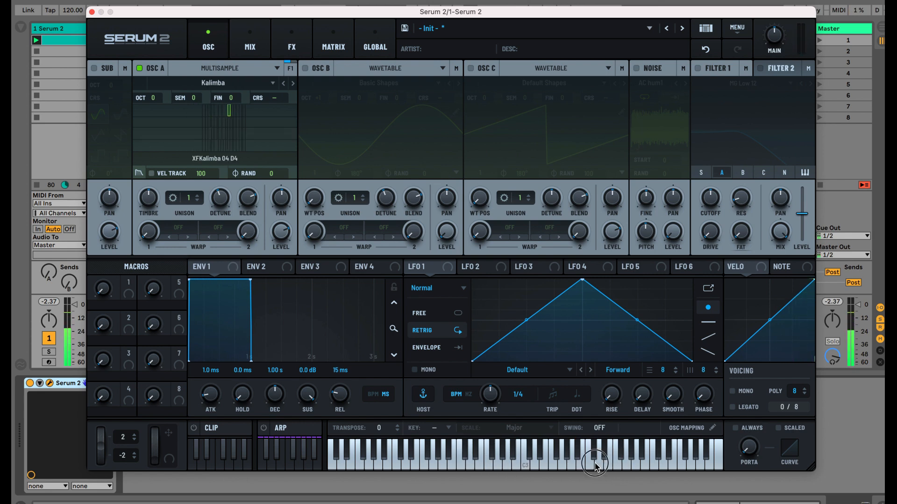
Step: Audition notes with the Kalimba and Full Strings LE multisamples in oscillator A
left_click(599, 460)
left_click(555, 467)
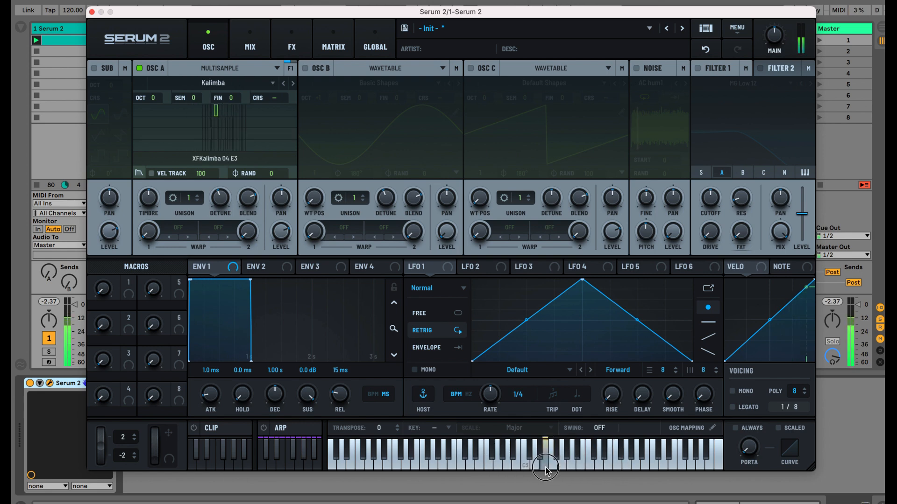
left_click(526, 466)
left_click(452, 467)
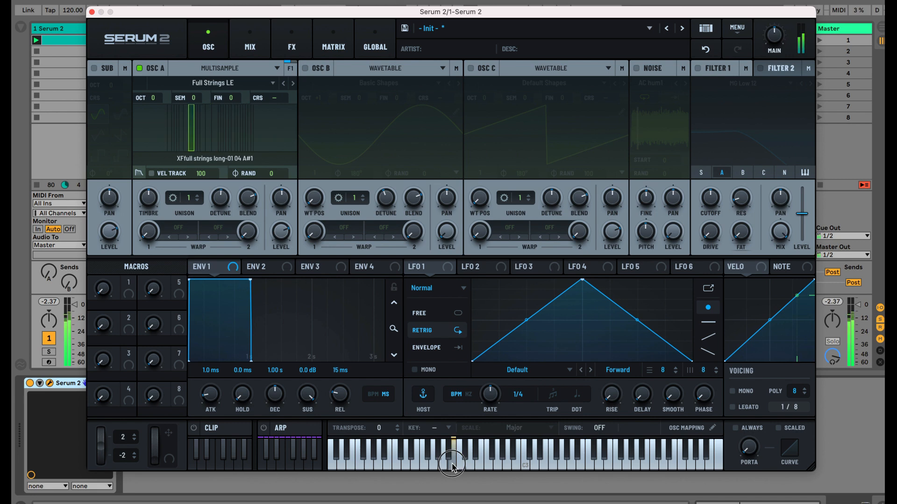
left_click(535, 463)
Step: Set Env 1's release to 427 ms and play several keyboard notes with the Full Strings LE multisample
key("space")
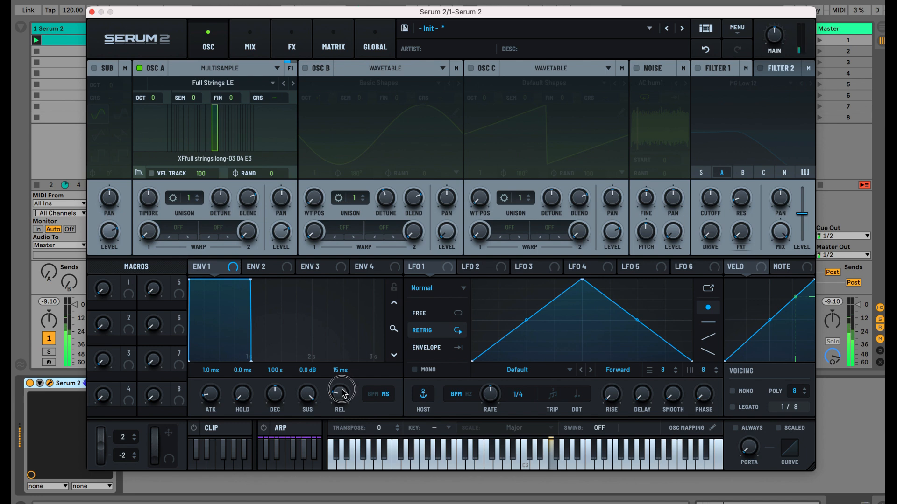
left_click_drag(342, 394, 337, 360)
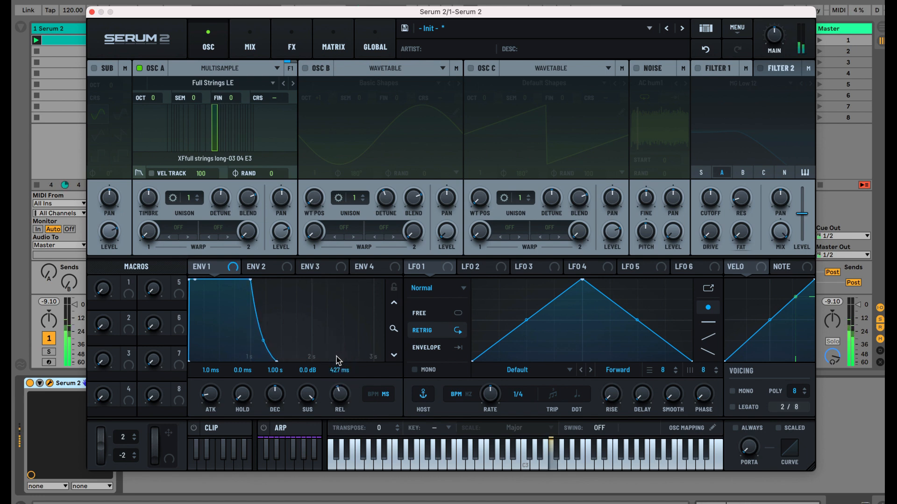
left_click(607, 464)
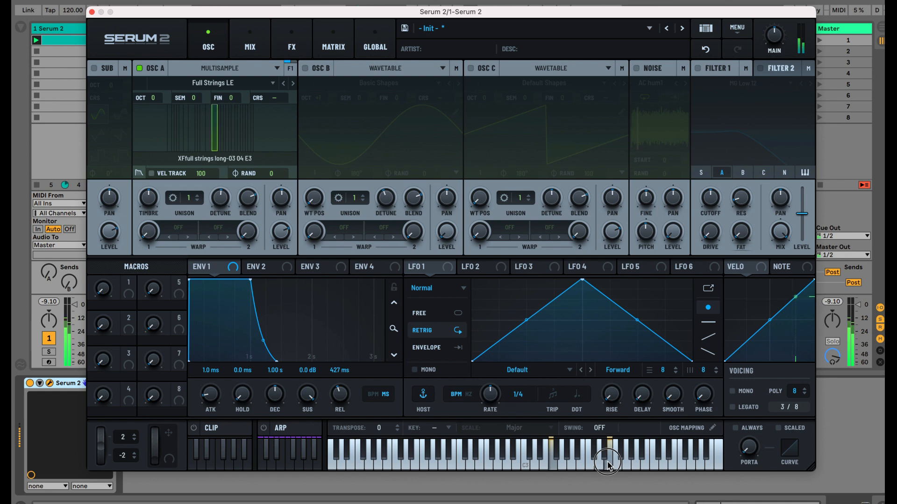
left_click(614, 457)
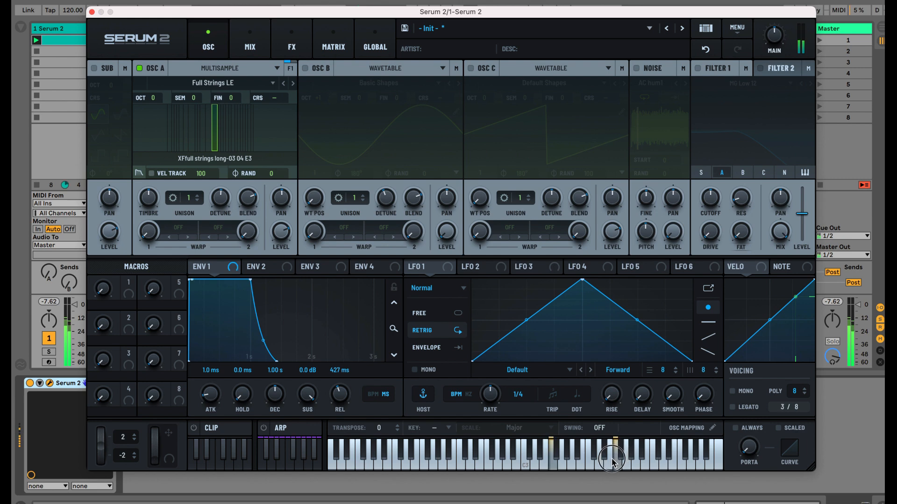
left_click(612, 461)
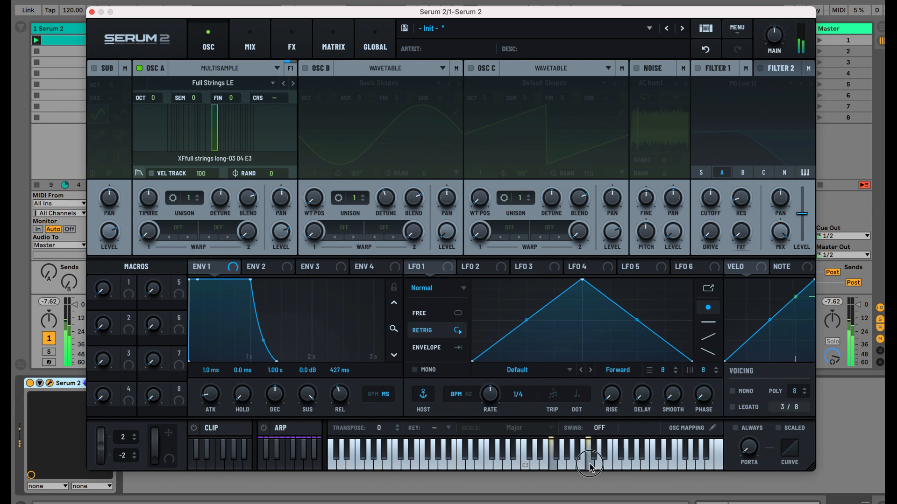
left_click_drag(590, 467, 565, 467)
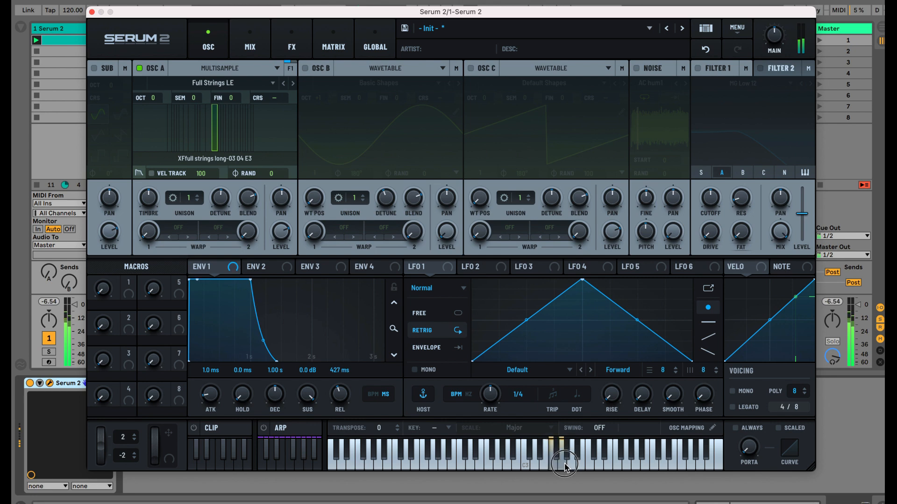
left_click(568, 459)
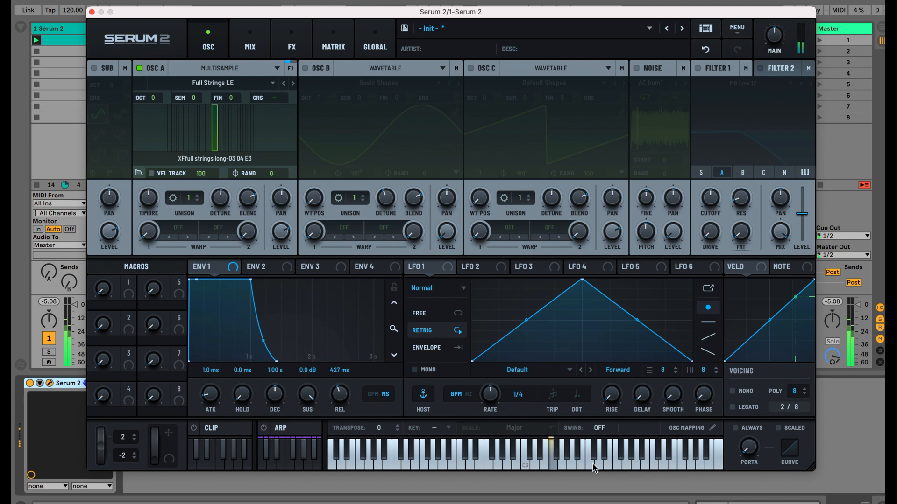
Step: Switch oscillator A to Spectral mode and raise the scan rate of the Aah Closeup sample
left_click(223, 68)
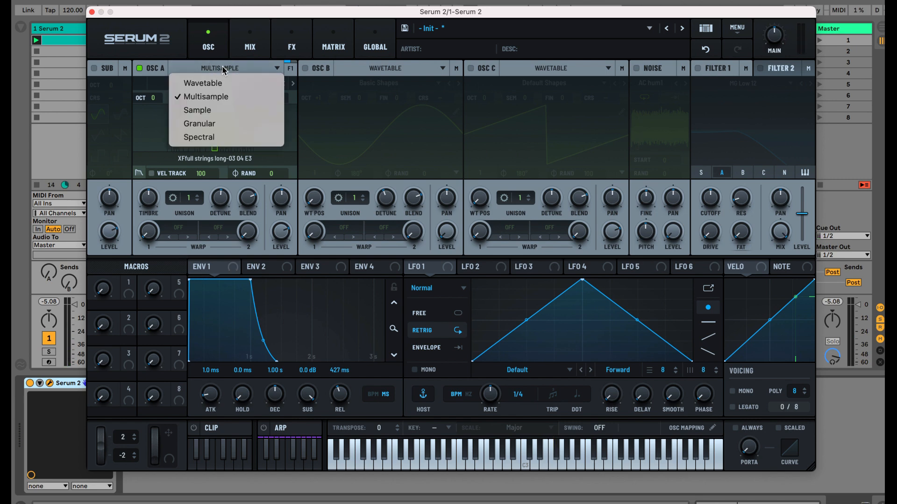
left_click(236, 137)
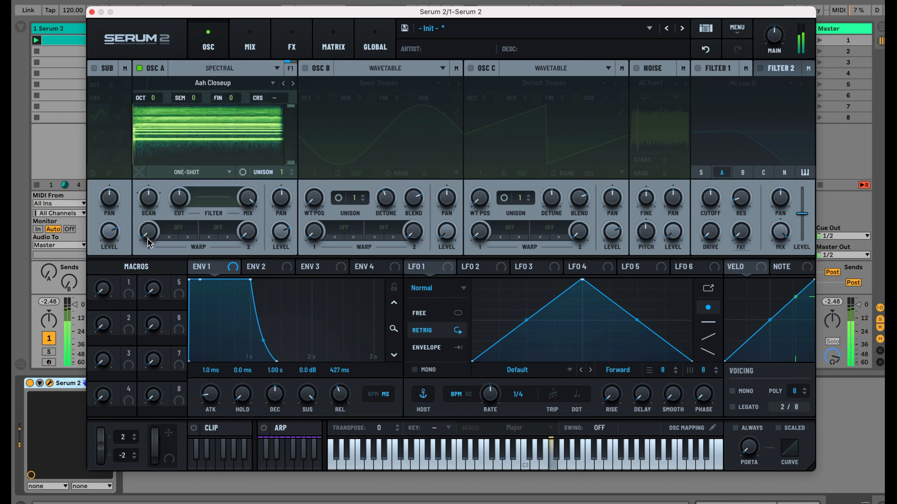
left_click_drag(149, 199, 143, 161)
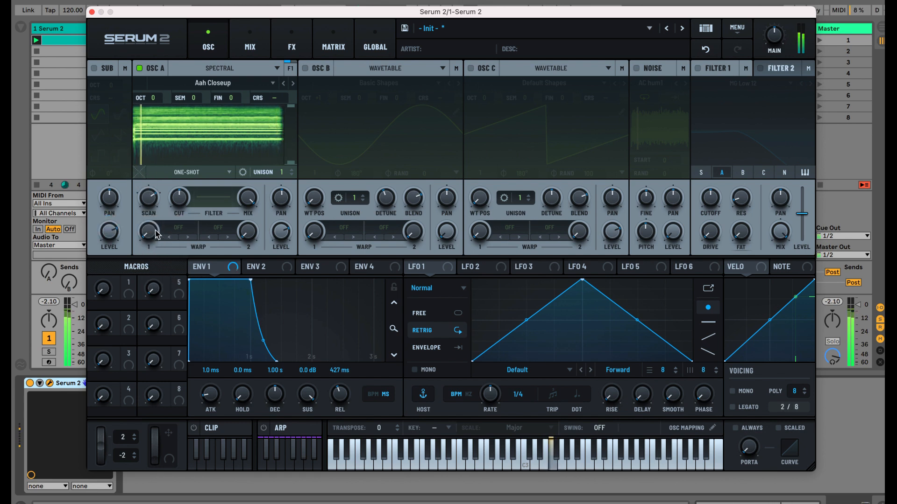
Step: Load the factory Piano sample Breathy Pianoish into spectral oscillator A and lower its scan rate
left_click(262, 92)
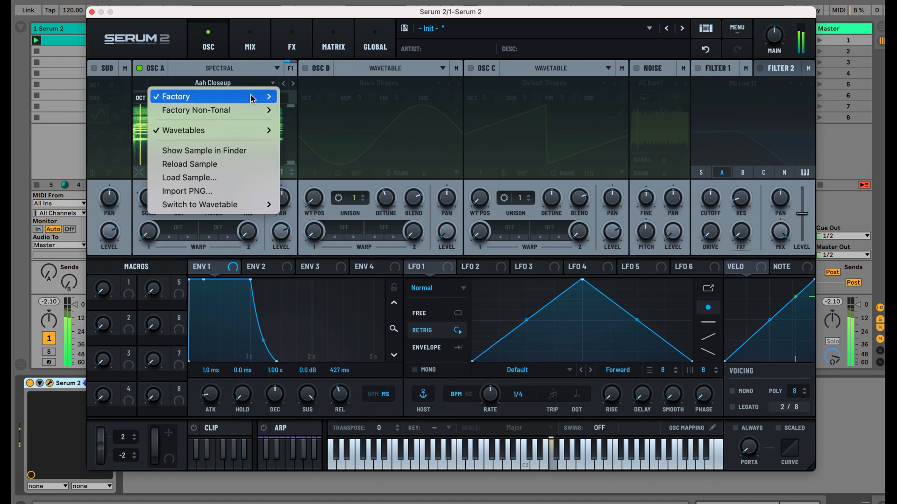
mouse_move(262, 96)
mouse_move(317, 162)
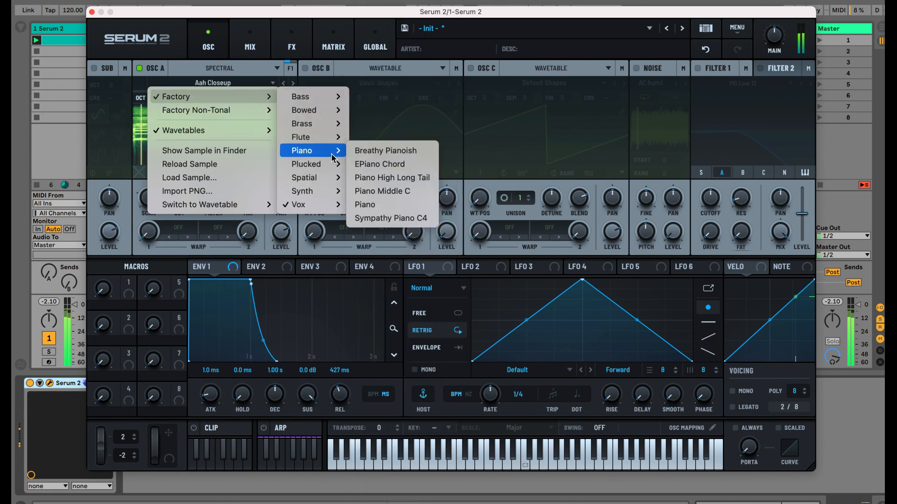
left_click(383, 151)
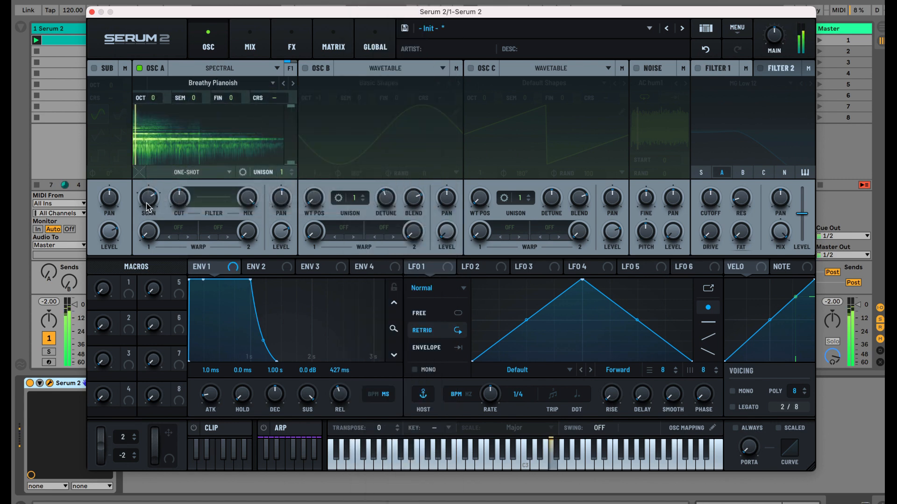
left_click_drag(148, 202, 148, 227)
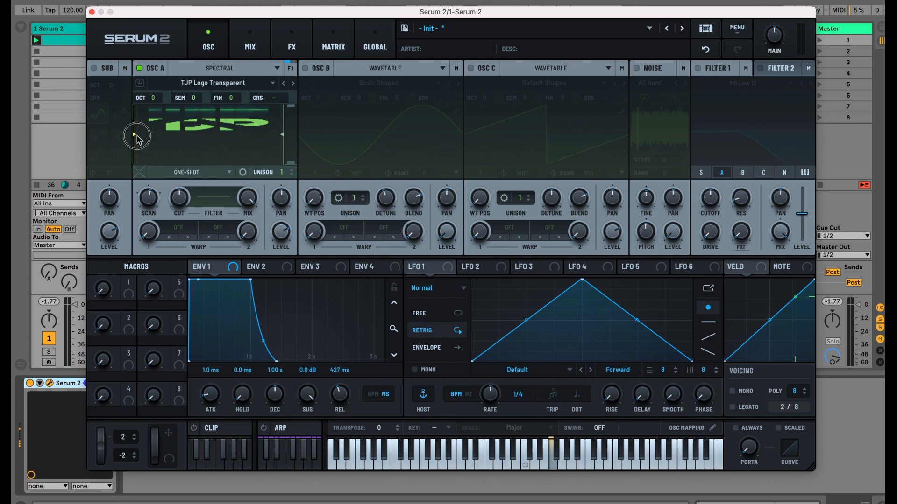
Step: Move the playback start marker into the TJP Logo spectral image and raise the lower frequency limit of the logo images
left_click_drag(136, 136, 231, 139)
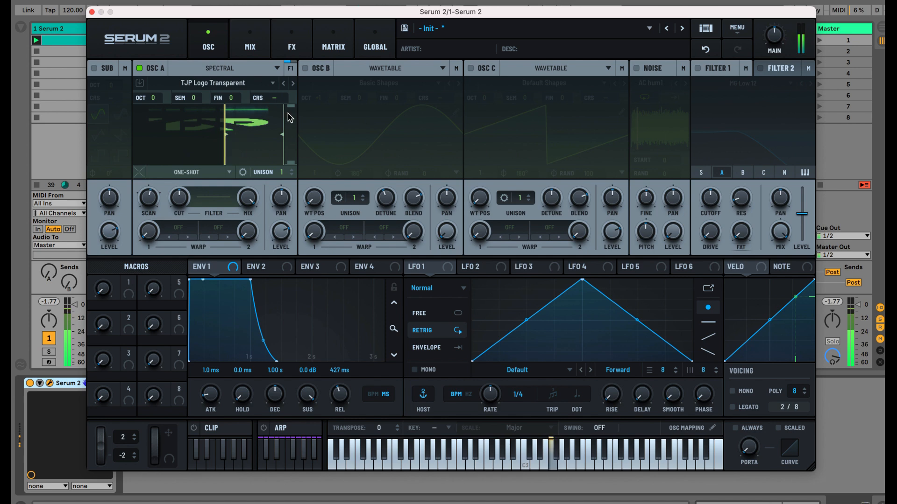
left_click_drag(292, 147, 290, 124)
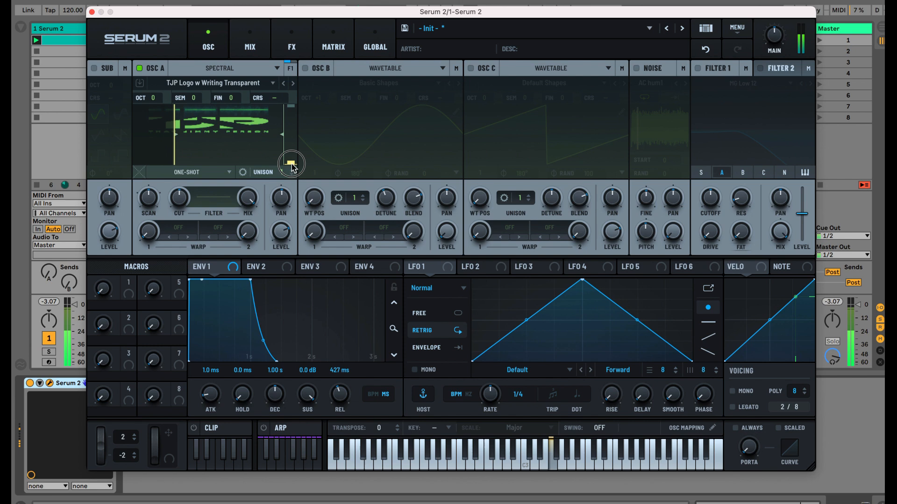
left_click_drag(290, 163, 290, 135)
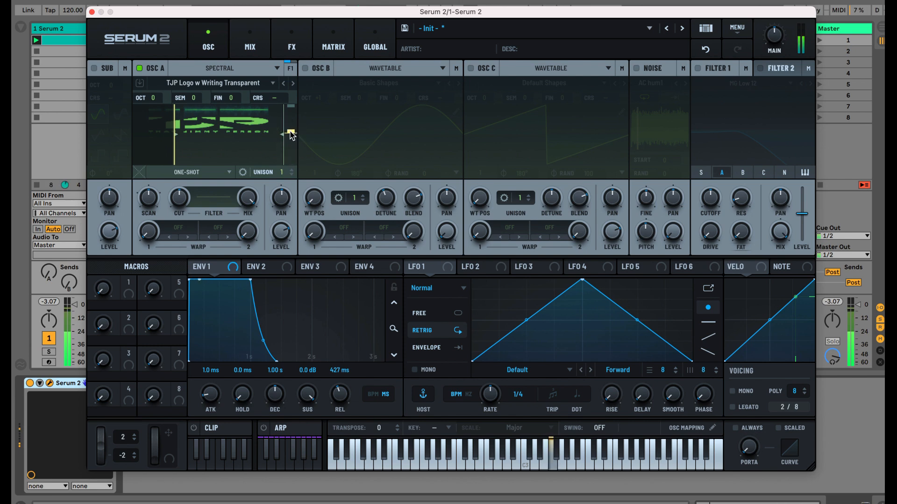
Step: Change oscillator A to Wavetable mode with the C Morph wavetable
left_click_drag(153, 98, 151, 91)
left_click(213, 83)
mouse_move(219, 120)
mouse_move(327, 134)
left_click(418, 140)
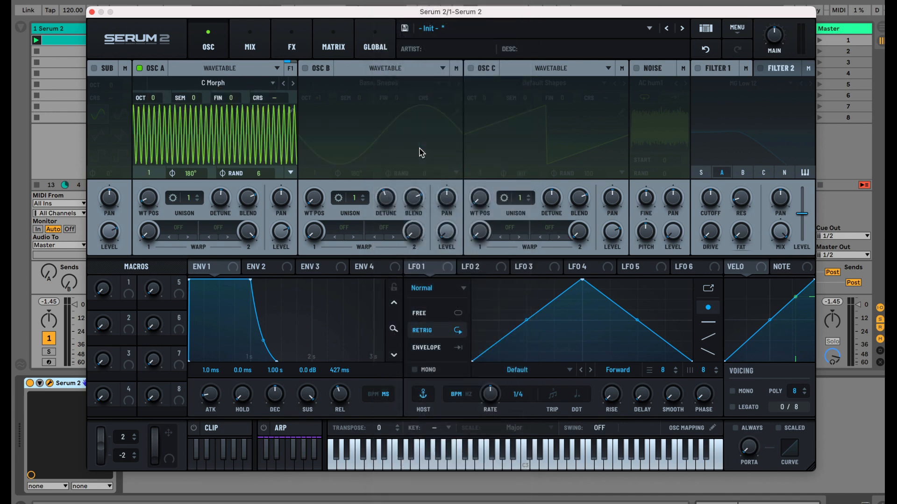
Step: Lower oscillator A's octave to -3 while auditioning wavetables such as DisHarm, and settle on Dying Sine
key("space")
left_click_drag(153, 98, 153, 104)
left_click(292, 84)
left_click(292, 84)
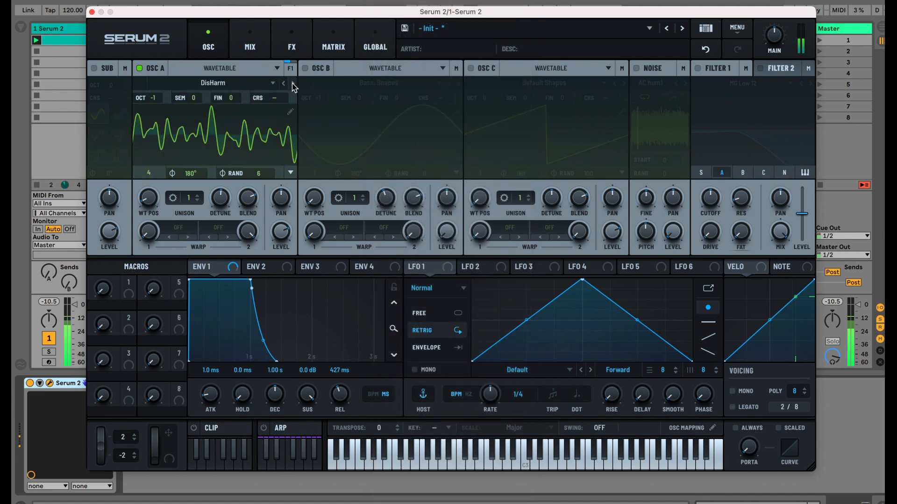
left_click(293, 85)
left_click_drag(153, 97, 156, 125)
left_click(293, 84)
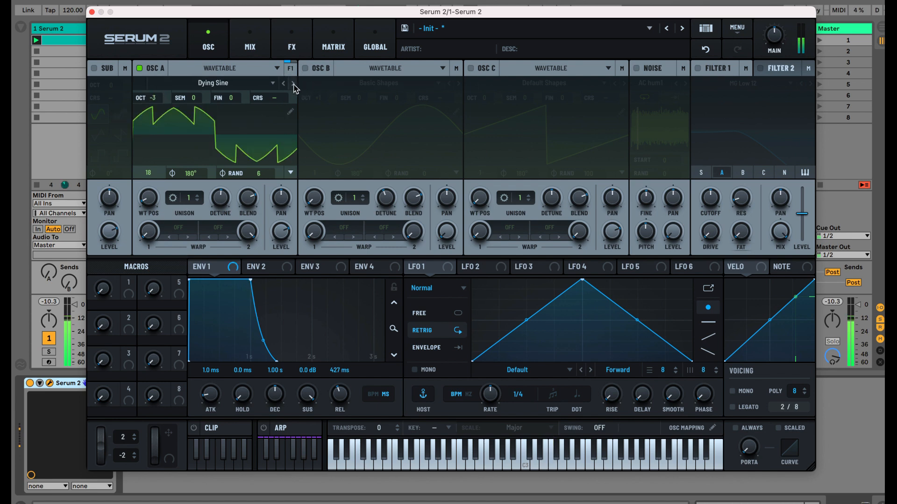
left_click(293, 84)
left_click(284, 84)
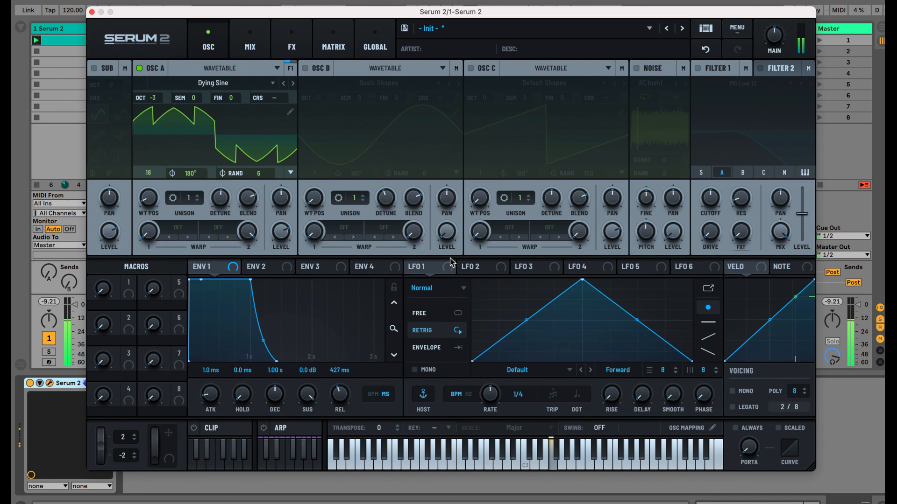
Step: Modulate oscillator A's wavetable position with LFO 1 at about 84% and set the LFO rate to 1/2
left_click_drag(411, 267, 147, 201)
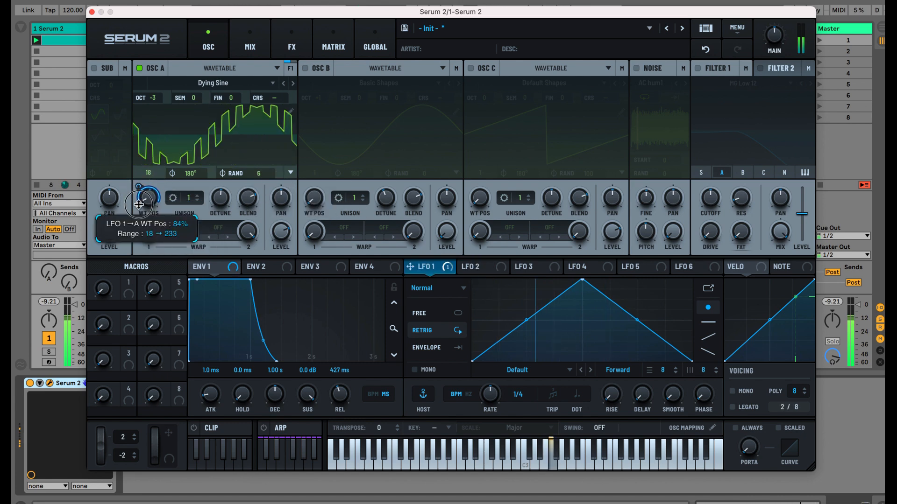
left_click_drag(488, 394, 487, 406)
Step: Try an early peak in LFO 1's shape, set the LFO to Retrig and move the peak back near the middle
left_click_drag(582, 279, 486, 257)
left_click_drag(490, 253, 506, 248)
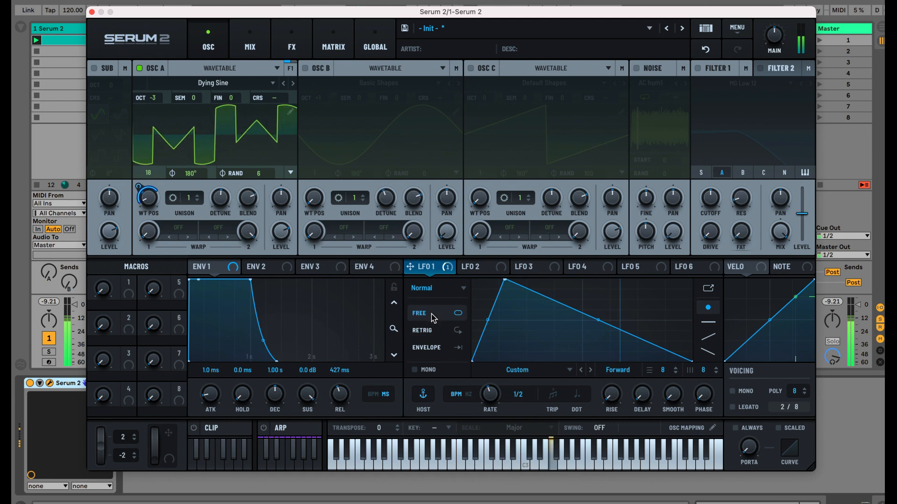
left_click(435, 332)
left_click_drag(501, 283, 576, 280)
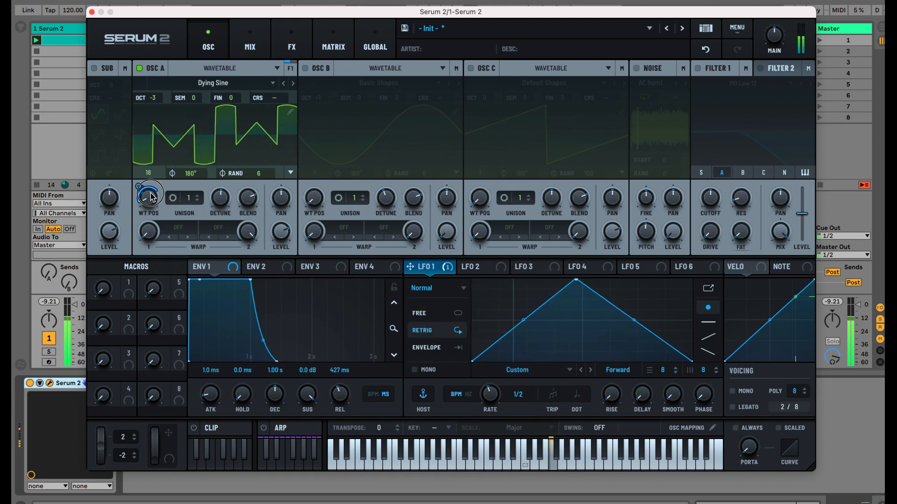
Step: Set the wavetable position to 1 for FM Careful Triangle and give LFO 1 an earlier peak with a curved decay
left_click_drag(148, 173, 146, 145)
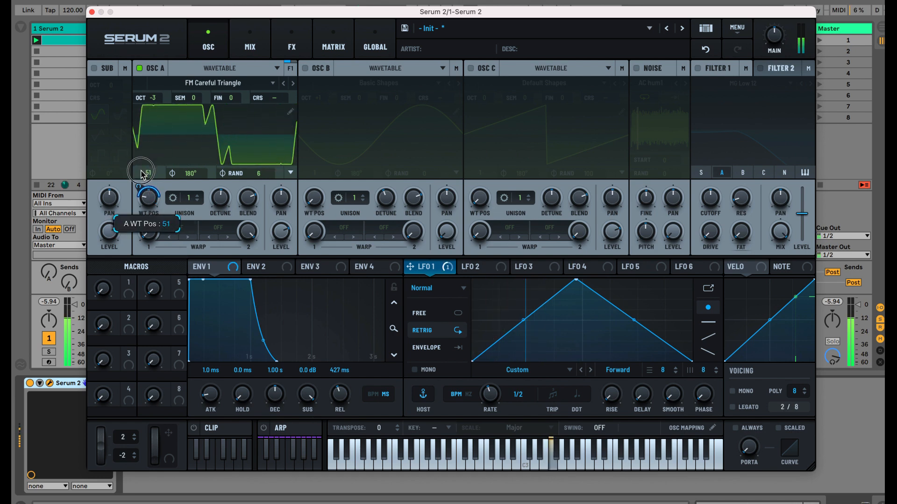
left_click_drag(141, 181, 147, 237)
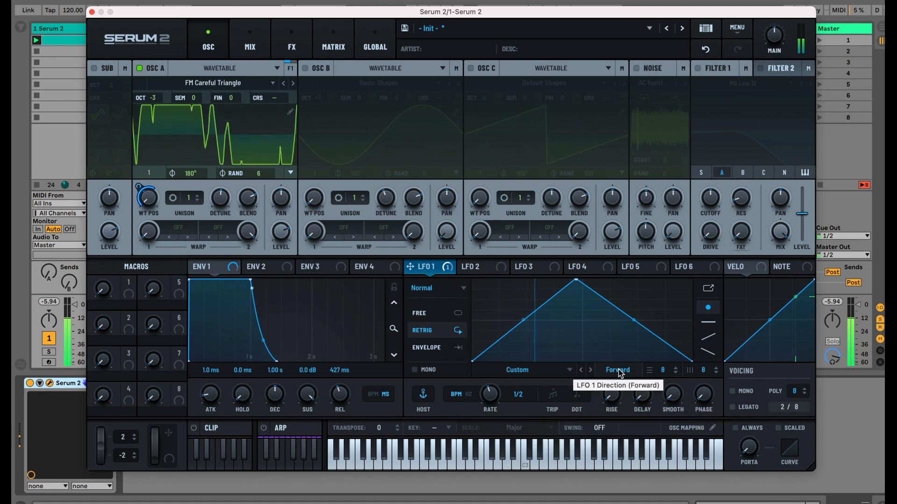
left_click_drag(575, 280, 522, 277)
left_click_drag(603, 322, 599, 348)
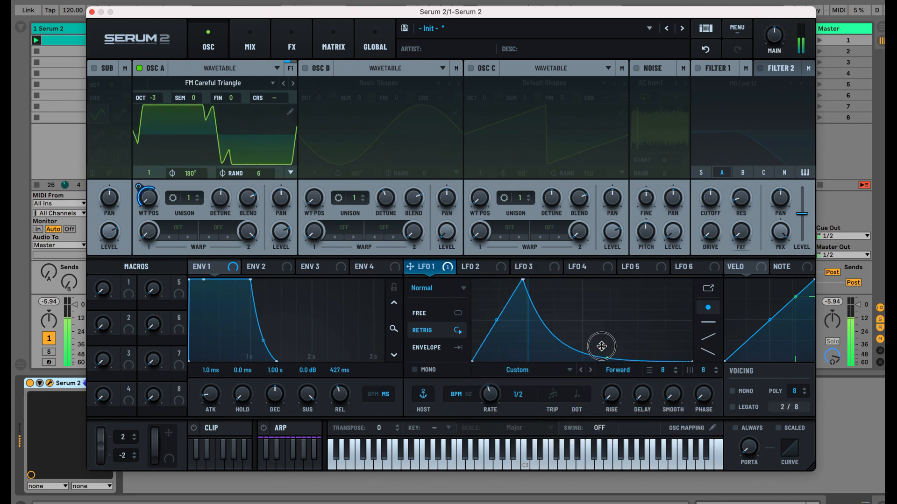
Step: Load the FM Dangerous Saw wavetable into oscillator A and lower its phase to 60°
left_click(293, 83)
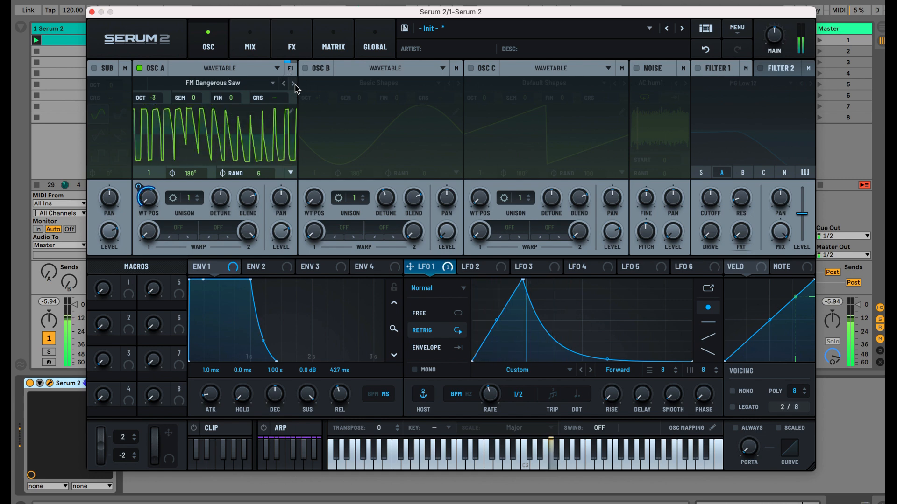
left_click_drag(148, 196, 150, 218)
left_click_drag(189, 174, 187, 226)
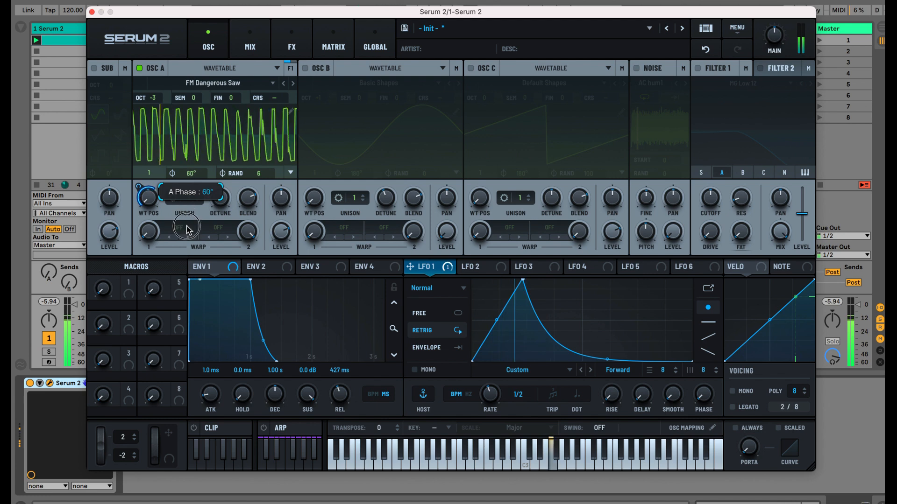
Step: Step through further FM wavetables in oscillator A, including FM Sine Hell, to hear them with the LFO movement
left_click(294, 84)
left_click(293, 83)
left_click(293, 83)
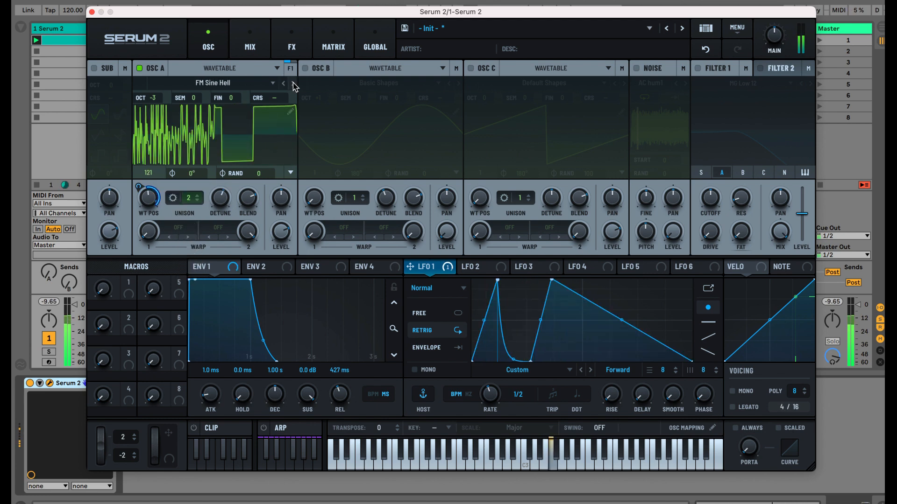
left_click(294, 83)
left_click(294, 83)
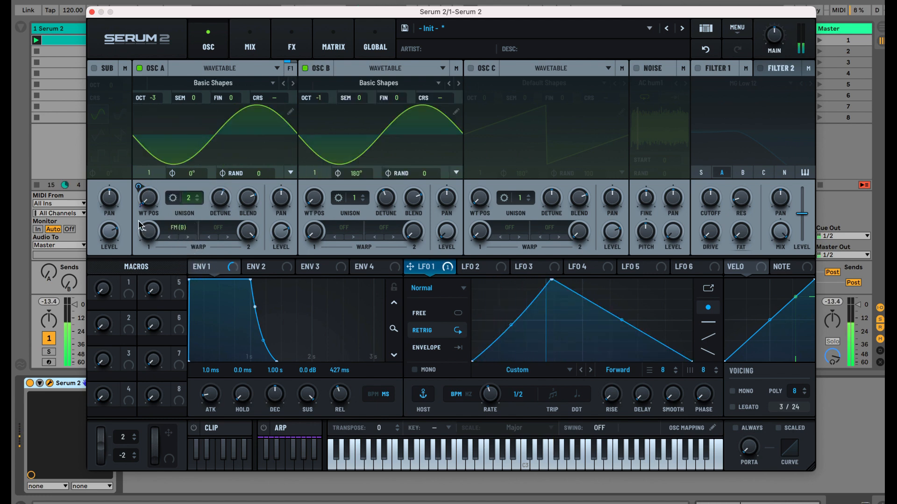
Step: Set LFO 1's modulation depth on oscillator A's wavetable position and turn on Smooth Interpolation for that parameter
left_click_drag(148, 201, 151, 199)
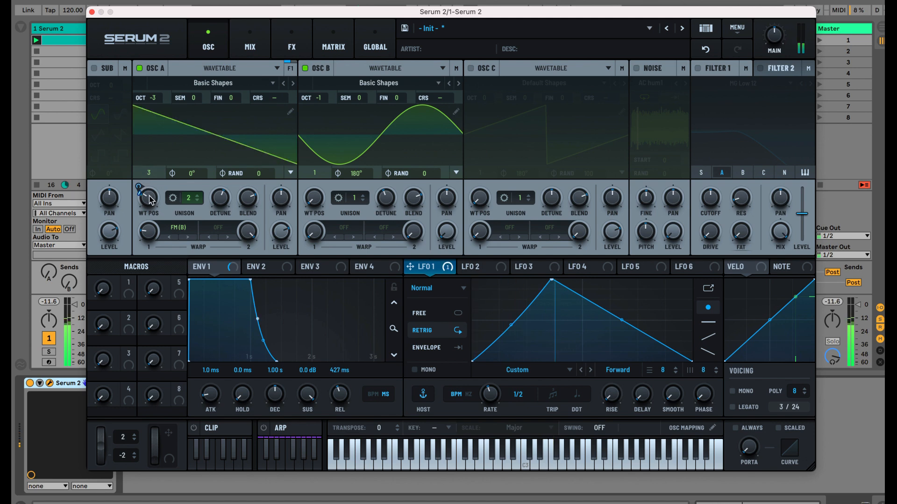
right_click(151, 200)
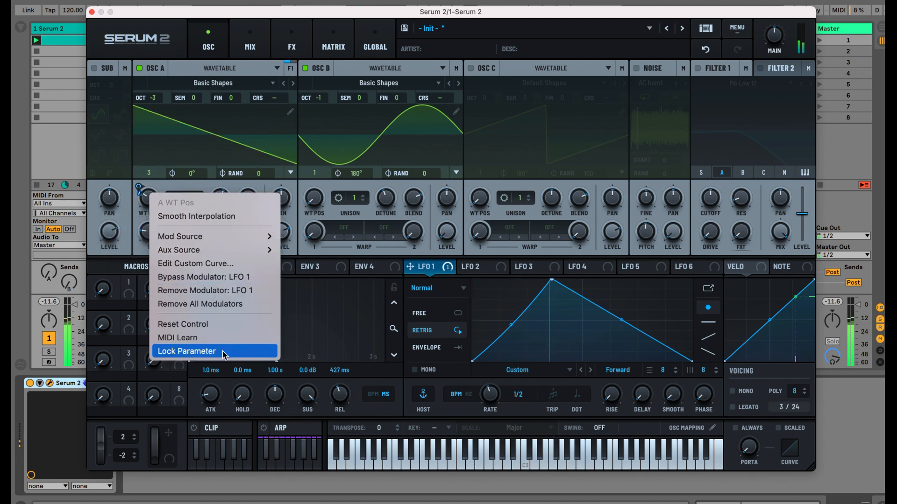
left_click(203, 217)
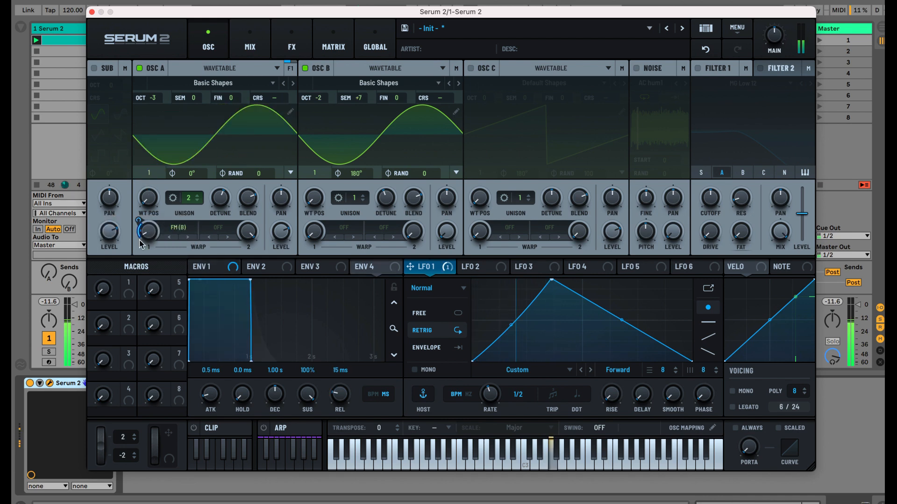
Step: Adjust LFO 1's modulation depth on oscillator A's warp and switch the warp mode to PD (B)
left_click_drag(136, 223, 135, 208)
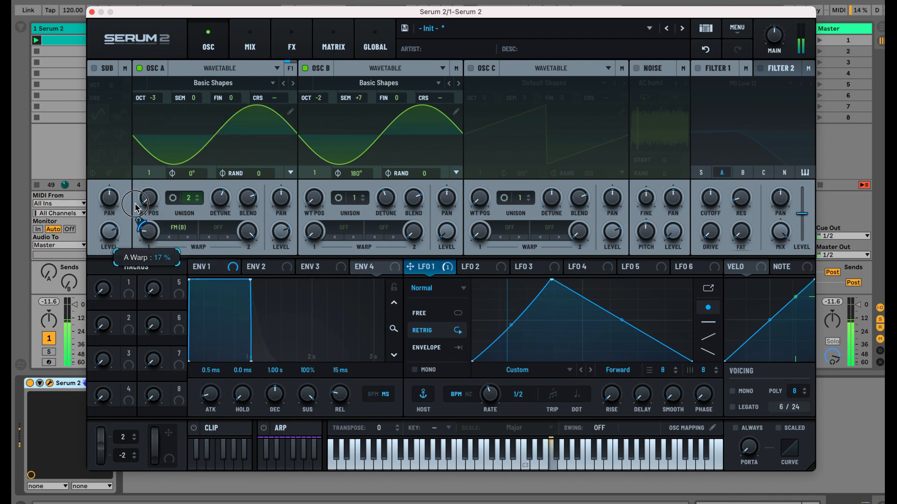
left_click(178, 227)
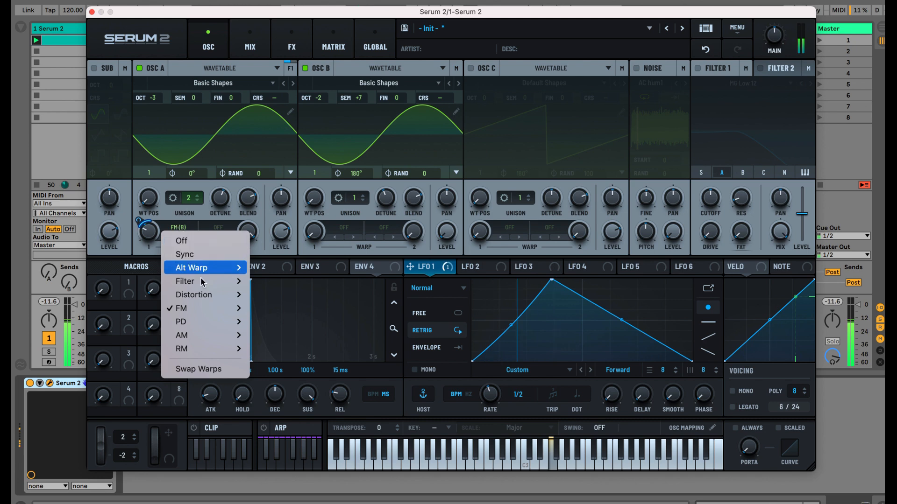
mouse_move(206, 312)
left_click(276, 322)
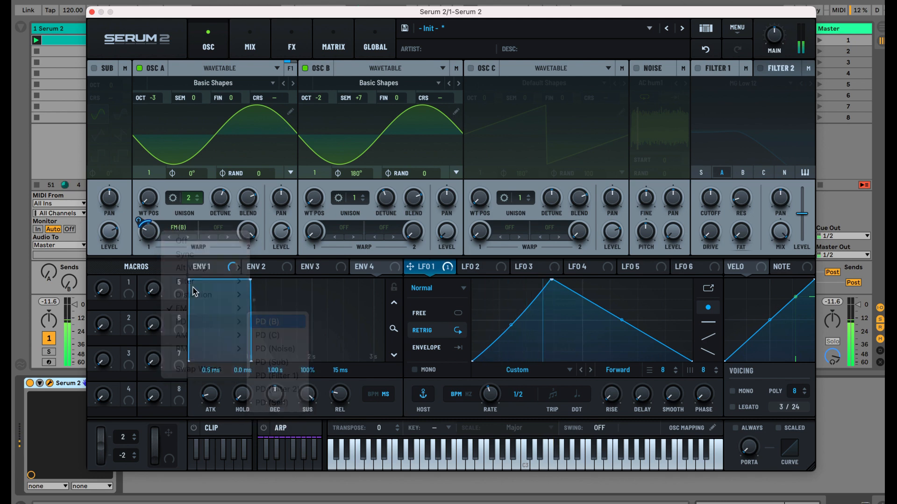
left_click_drag(140, 220, 140, 210)
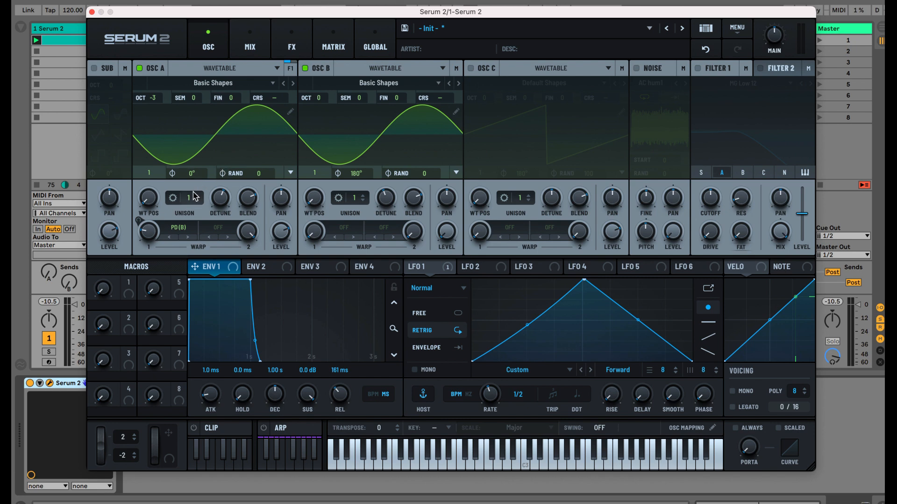
Step: Check oscillator A's unison settings and raise its unison to 2 voices
left_click(173, 198)
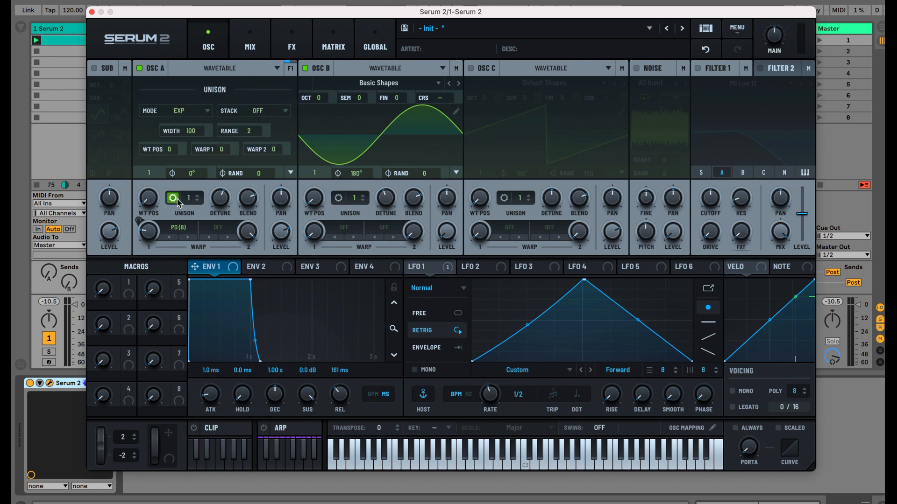
left_click(177, 201)
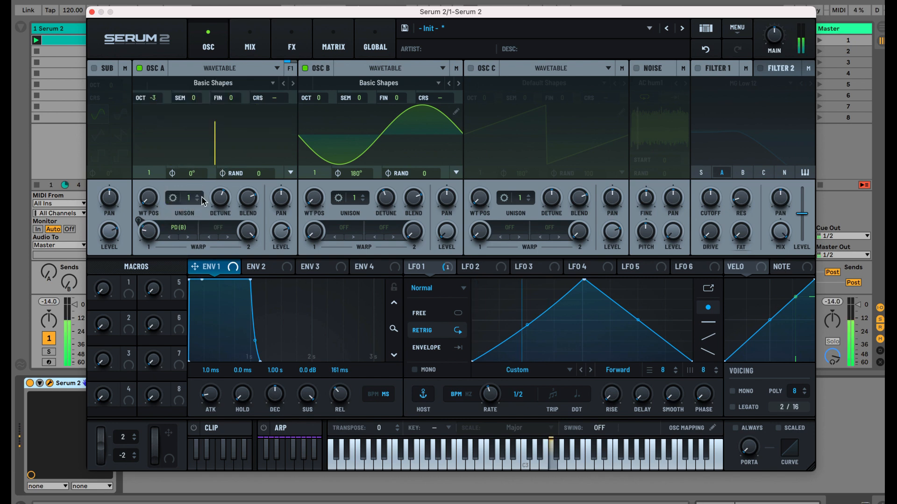
left_click(197, 195)
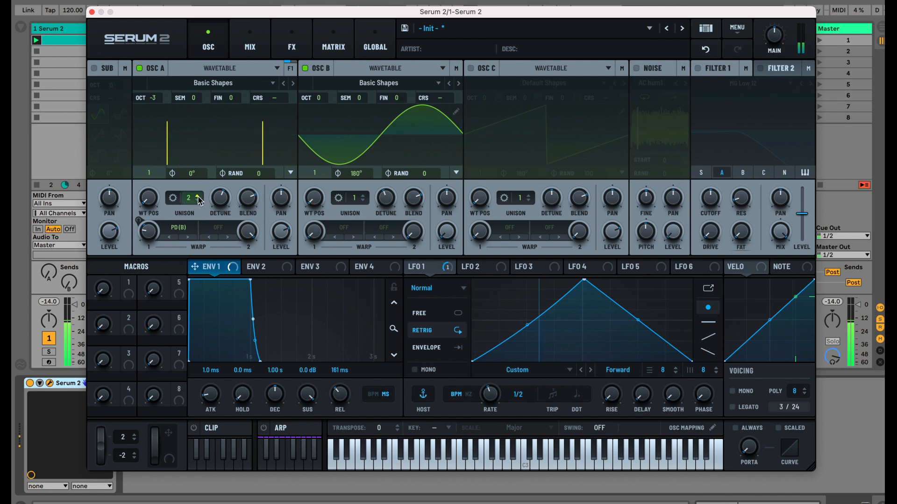
Step: Try a 12+7(3X) unison stack with a Warp 1 spread of 29 on oscillator A, and look through the unison modes
left_click(173, 198)
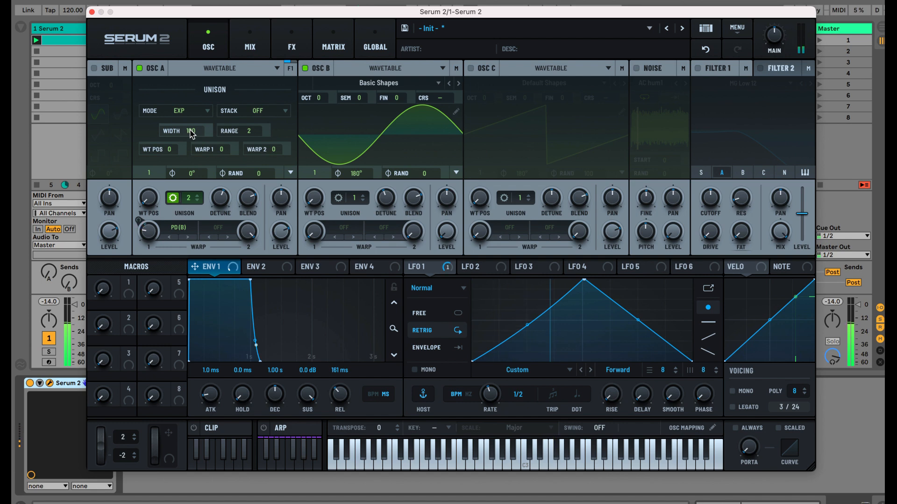
left_click(267, 110)
left_click(251, 188)
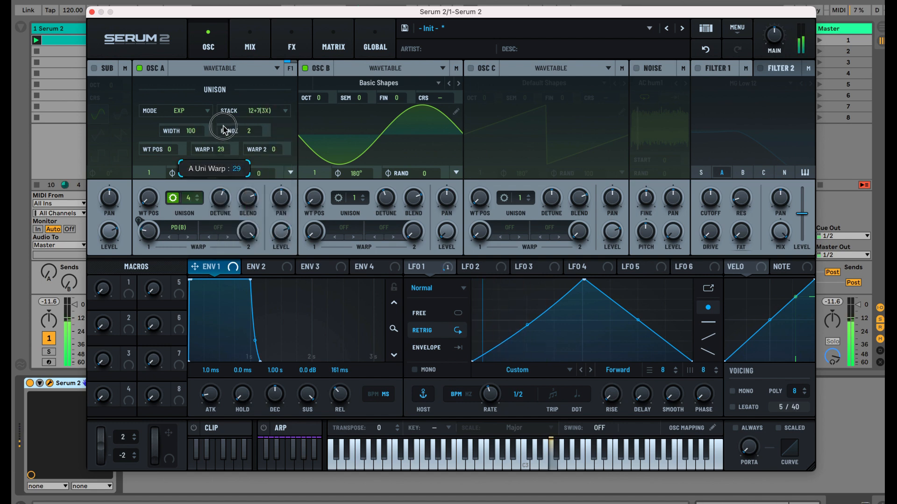
left_click_drag(225, 149, 224, 152)
scroll(225, 152, "down", 1)
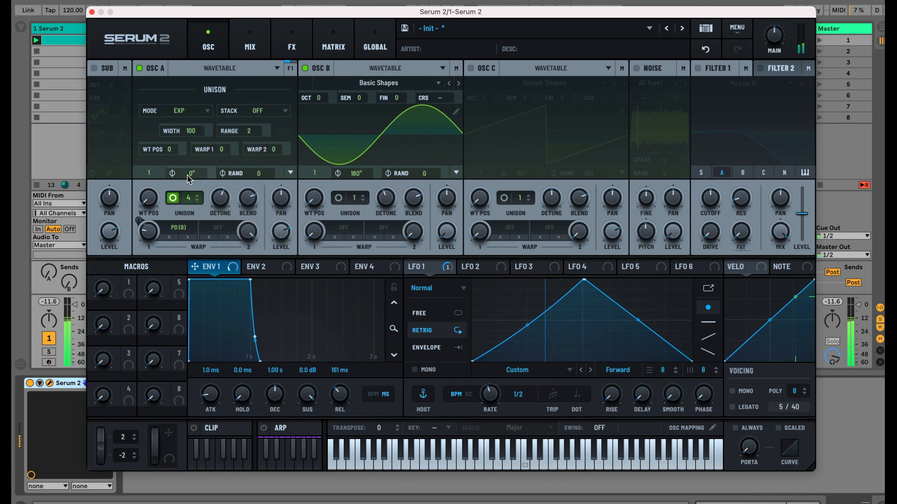
left_click(173, 112)
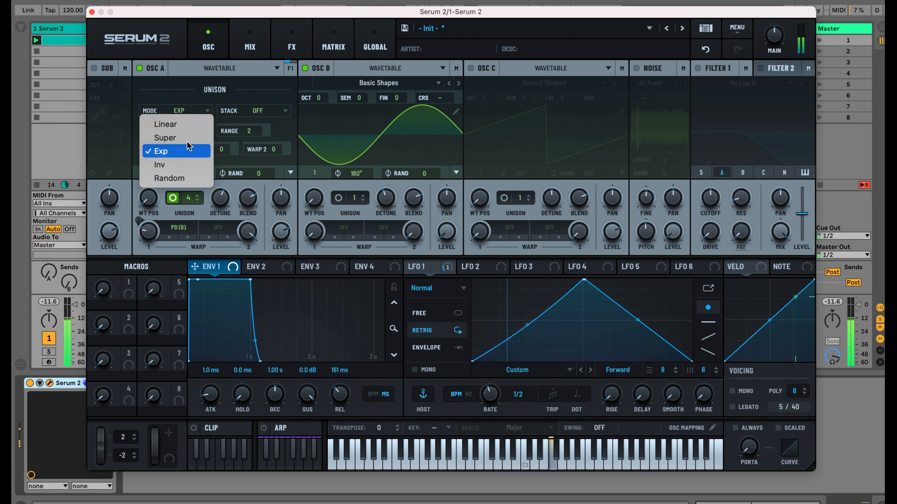
left_click(199, 204)
Step: Enable the noise oscillator and audition samples such as Blip and Cicadas, ending on Keys and Ball from S2 Noises
left_click(664, 130)
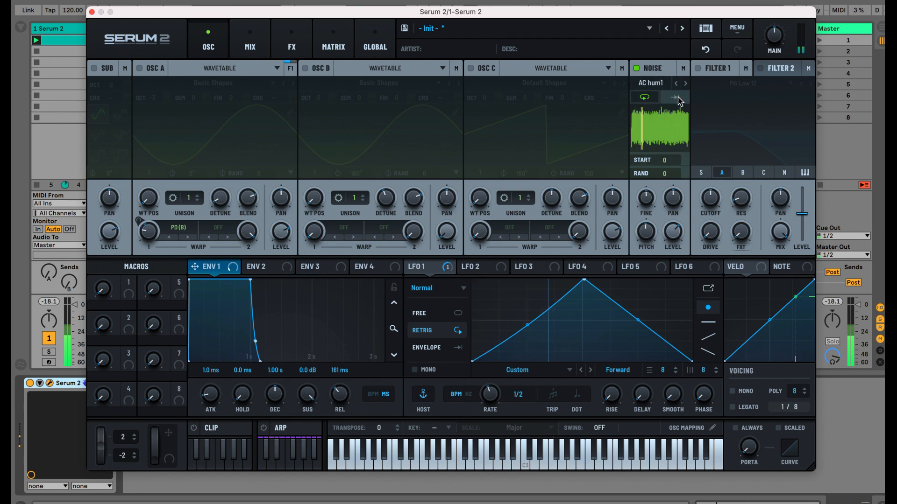
left_click(685, 83)
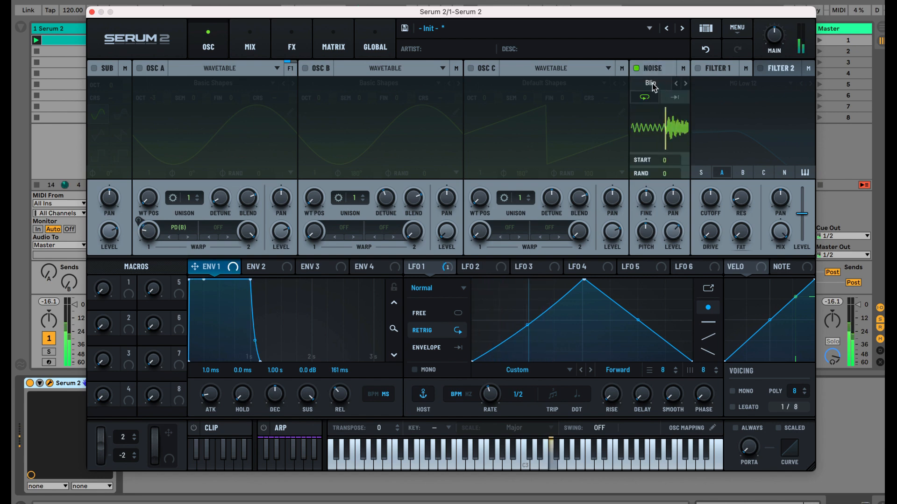
left_click(685, 84)
left_click(652, 87)
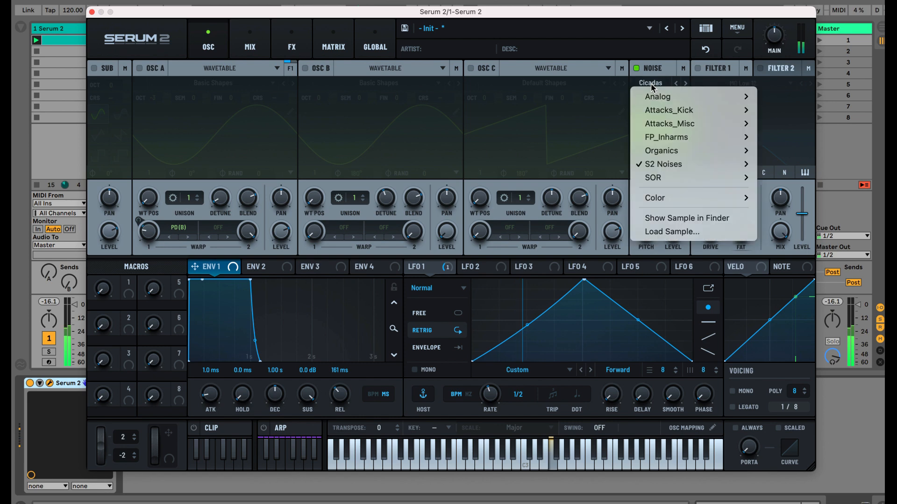
mouse_move(691, 164)
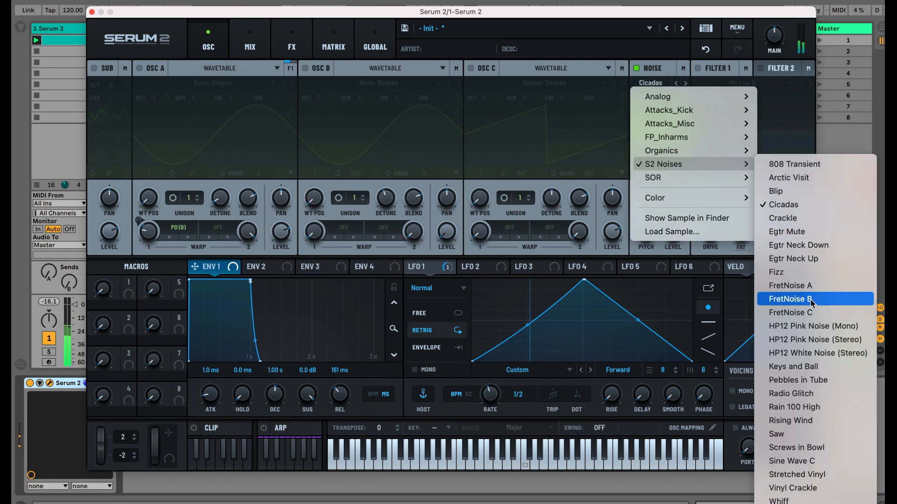
left_click(793, 366)
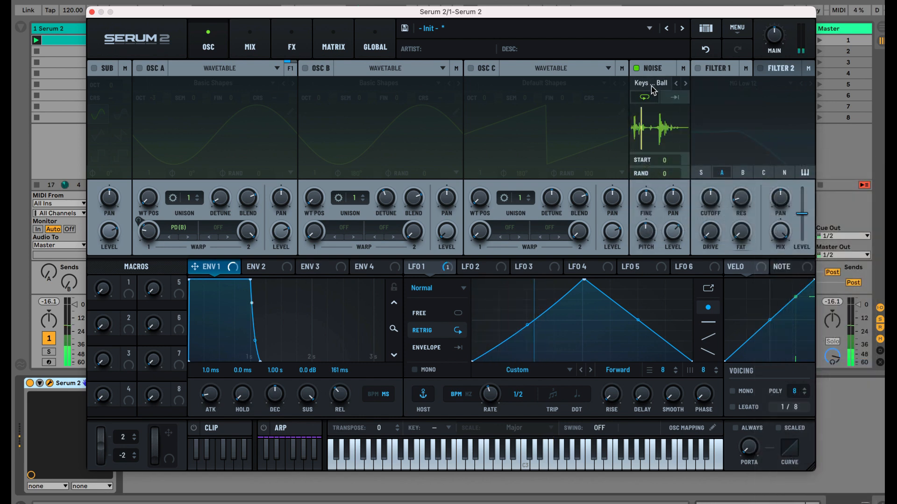
Step: Set the noise oscillator to one-shot playback and step through samples from ARP circuit and BrightWhite to J 60
left_click(652, 86)
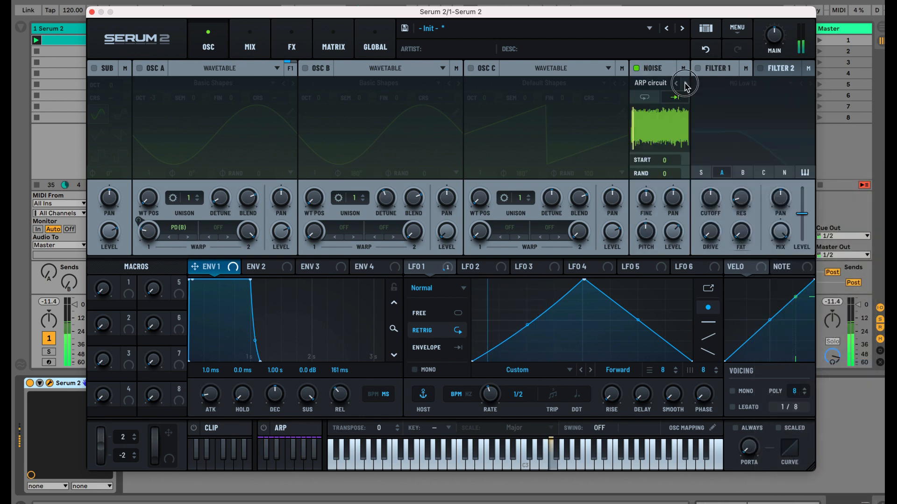
left_click(684, 84)
left_click(685, 84)
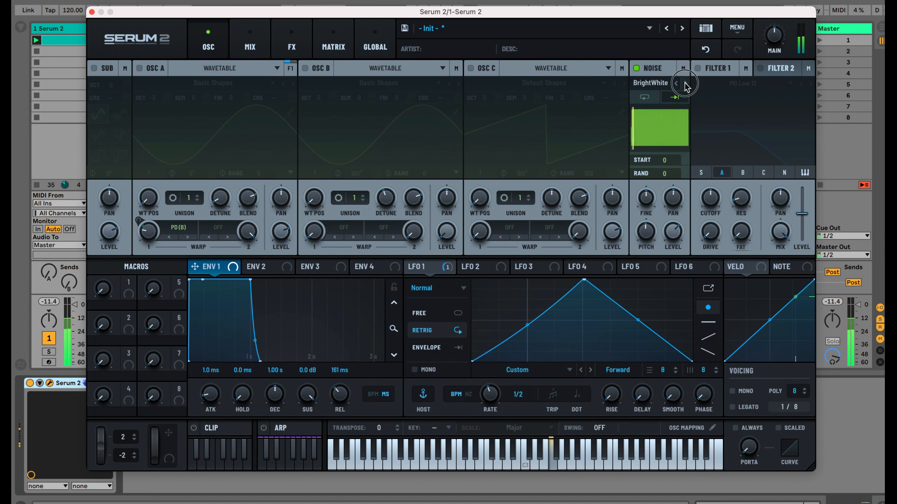
left_click(685, 84)
Step: Raise the noise oscillator's Bus 1 send and check the routing in the mixer
mouse_move(683, 74)
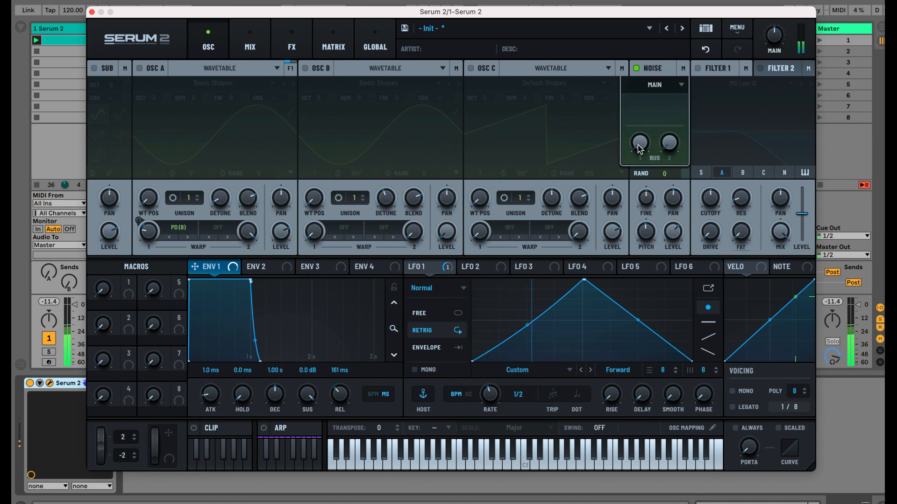
left_click_drag(643, 145, 645, 26)
left_click(253, 45)
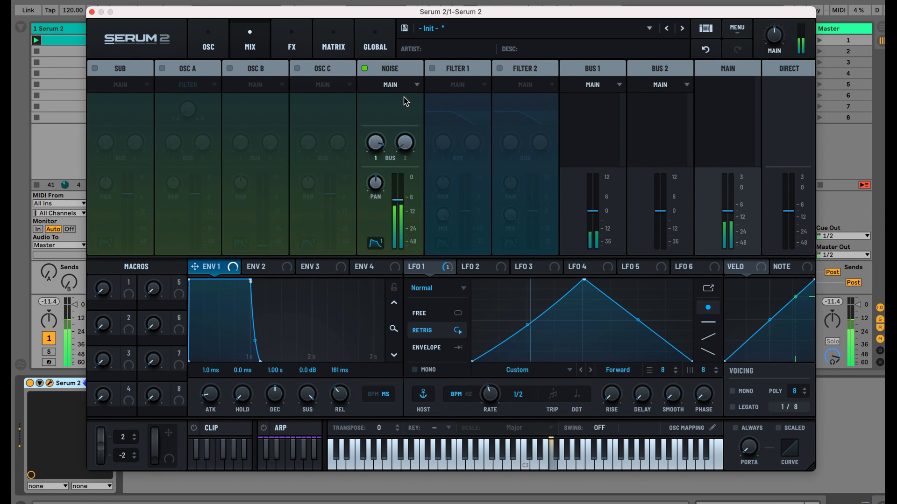
Step: Add a Phaser to the effects chain of Bus 1
left_click(291, 45)
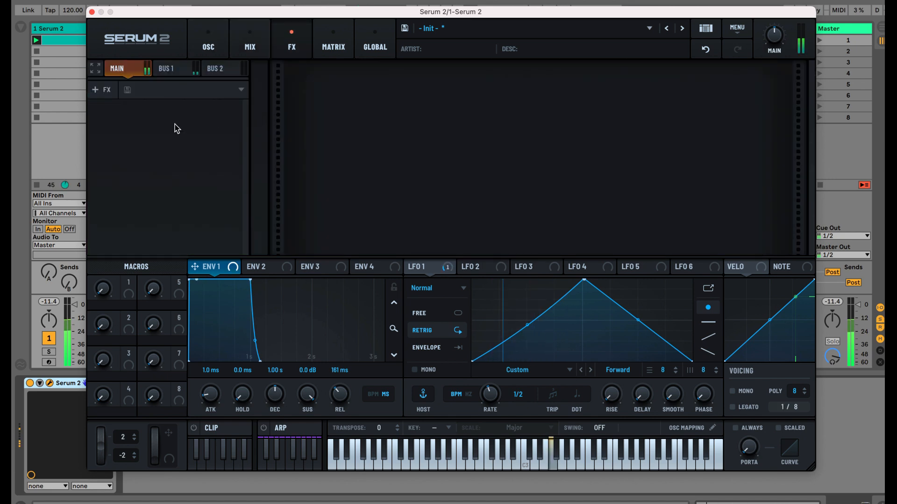
left_click(172, 68)
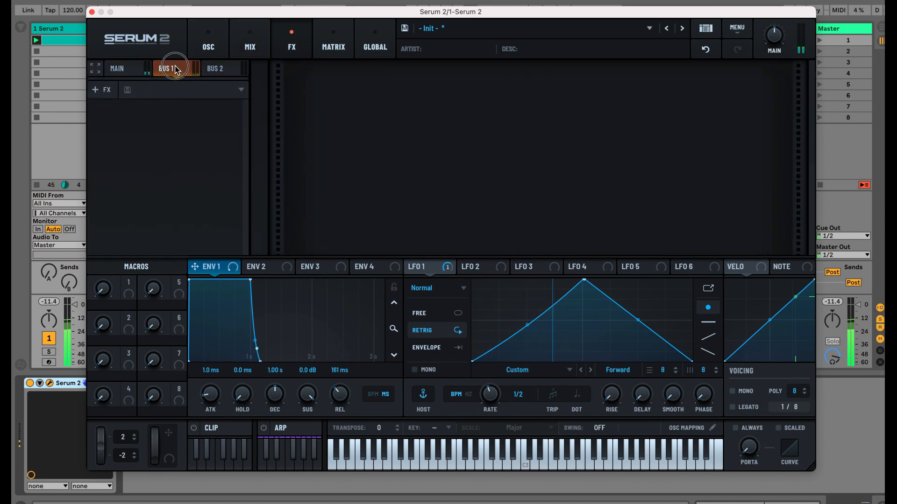
left_click(102, 93)
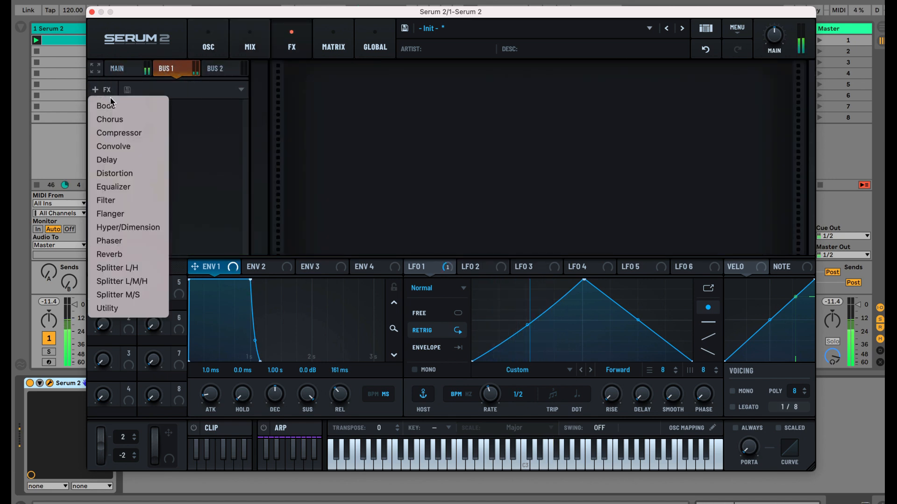
left_click(133, 242)
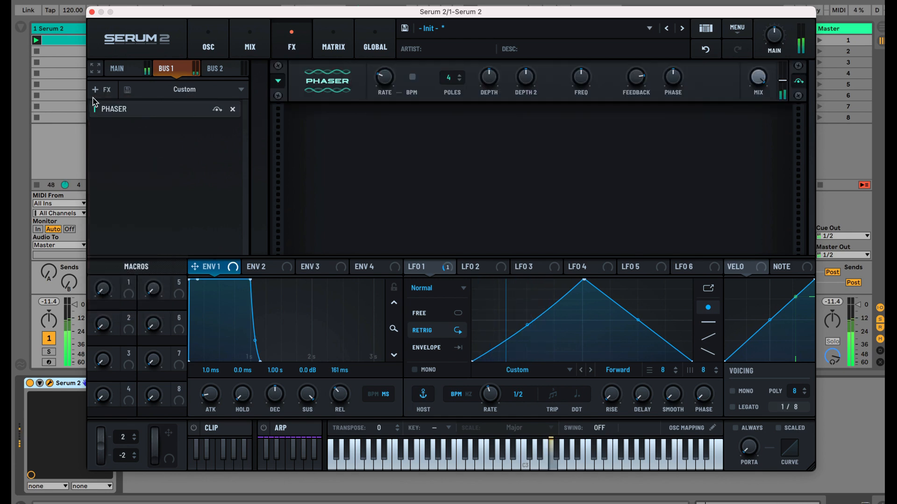
Step: Turn oscillators A and B back on alongside the noise oscillator
left_click(210, 55)
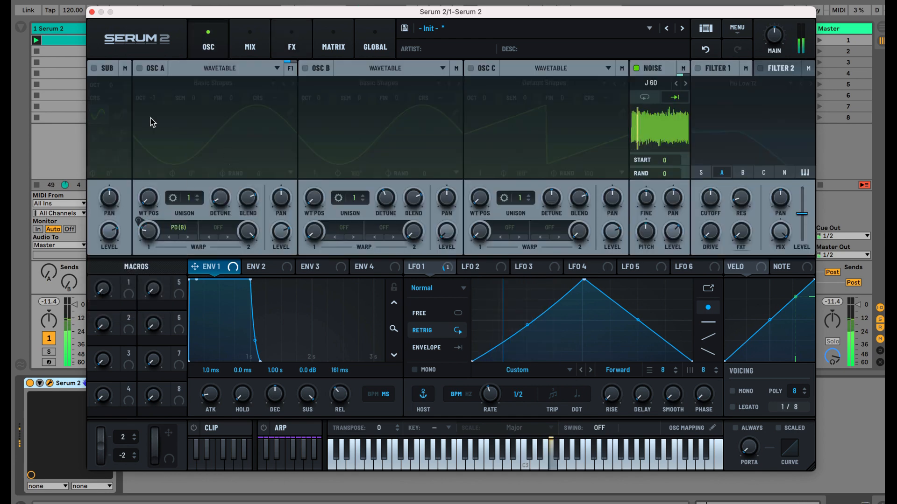
left_click(140, 68)
left_click(305, 68)
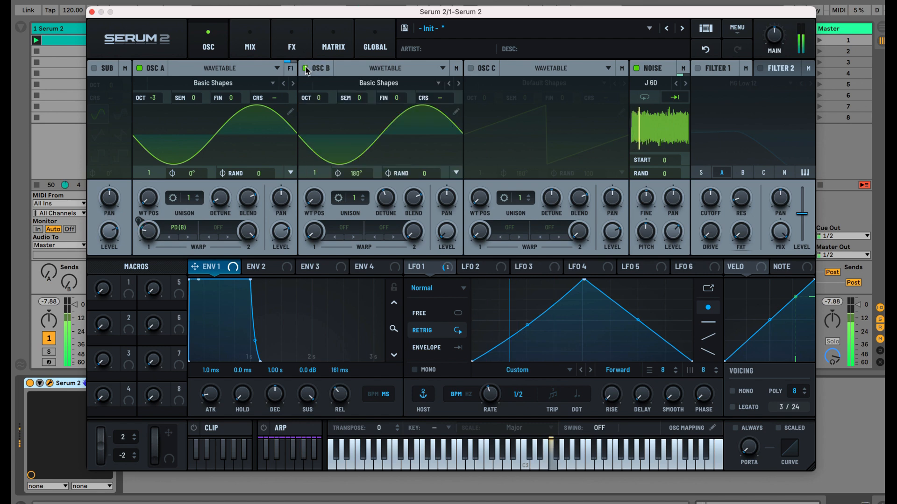
Step: Replace the Phaser on Bus 1 with a Plate Reverb and adjust its width, mix and size
left_click(291, 44)
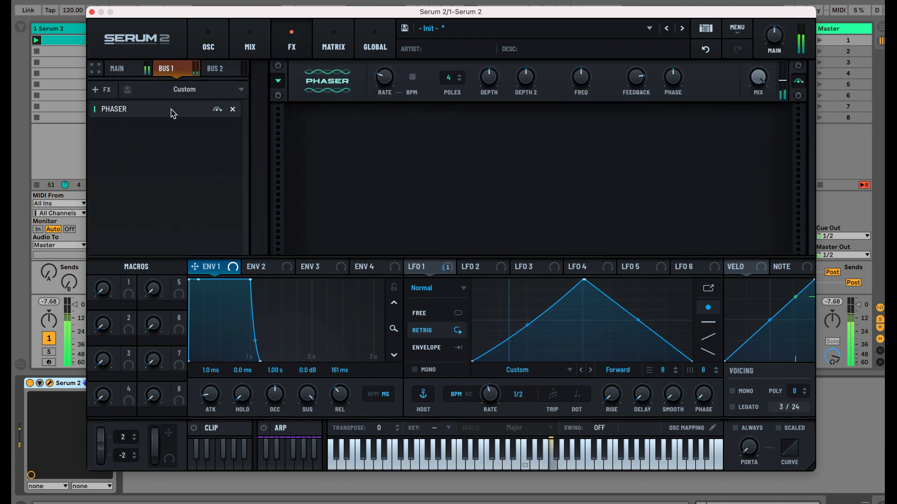
left_click(232, 111)
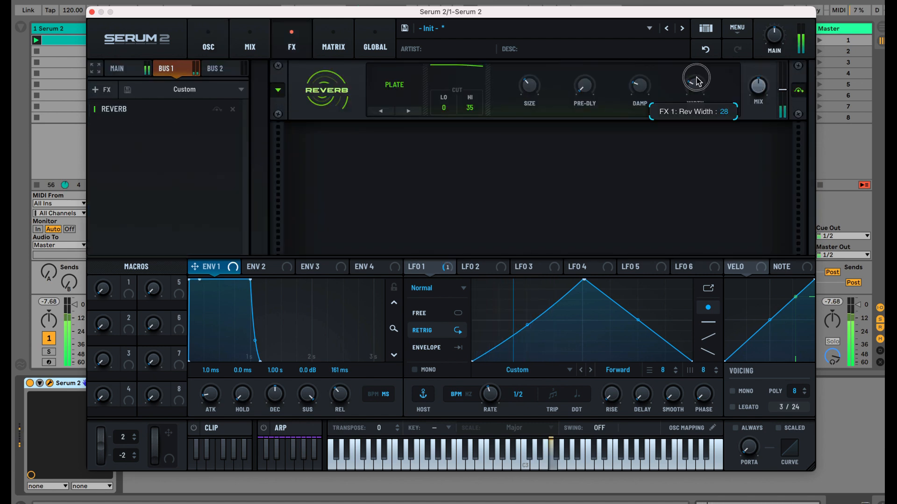
left_click_drag(715, 6, 715, 1)
left_click_drag(763, 84, 750, 102)
left_click_drag(528, 85, 528, 103)
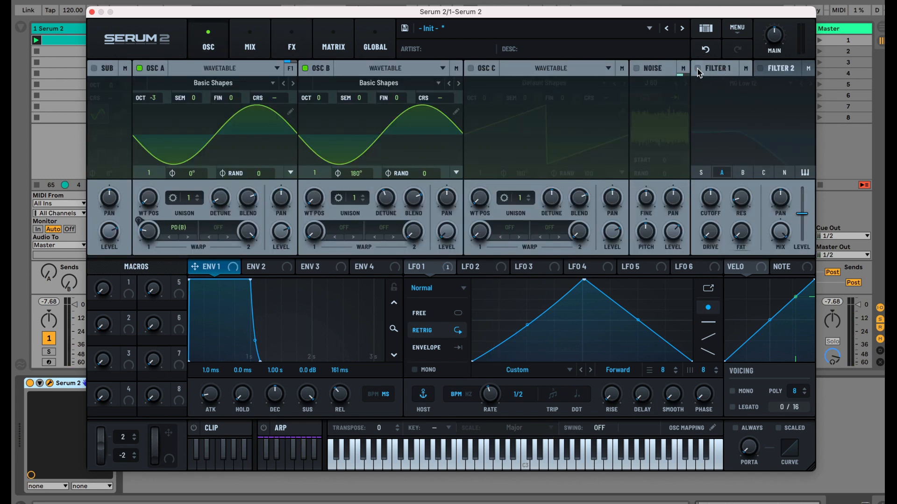
Step: Enable Filters 1 and 2, set Filter 1 to High 6 and toggle which oscillators feed it
left_click(697, 69)
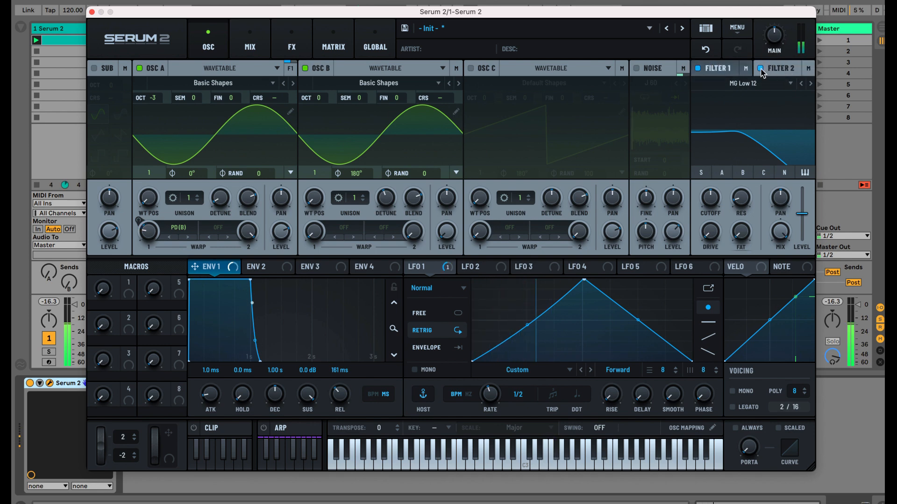
left_click(736, 174)
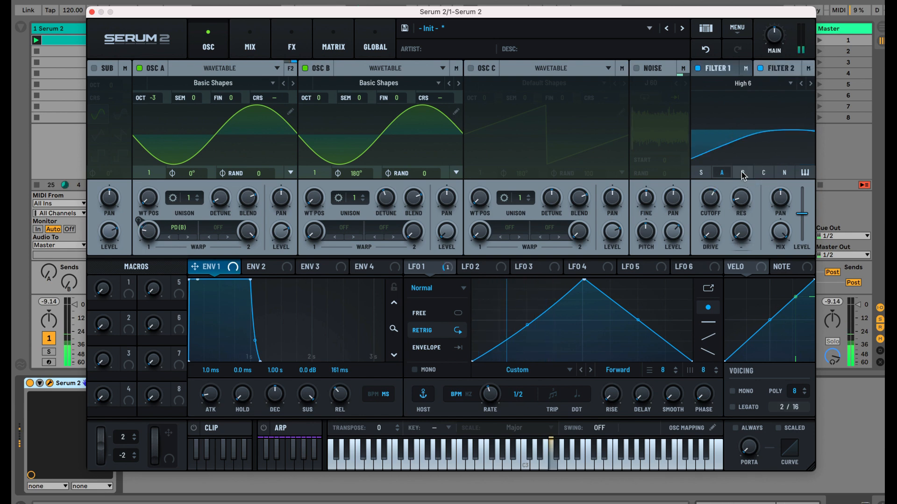
left_click(723, 174)
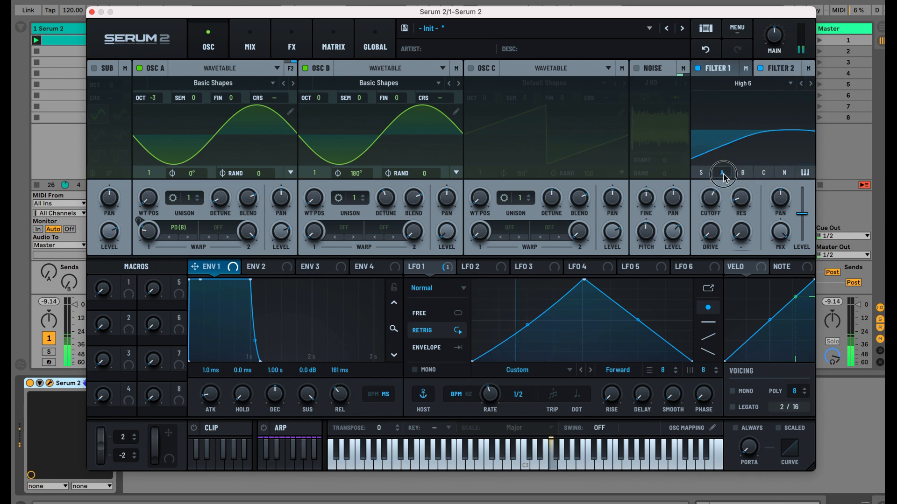
Step: Switch Filter 1 to High 18 and lower its cutoff
left_click(810, 85)
left_click(810, 85)
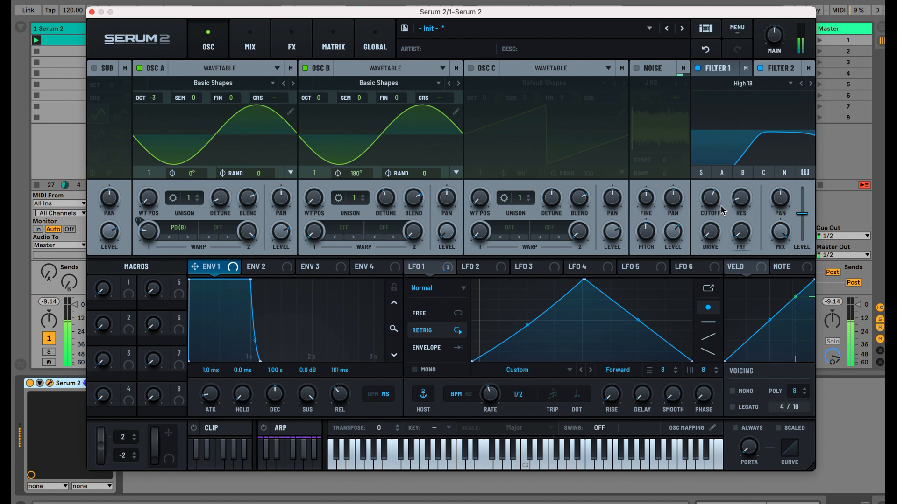
left_click_drag(707, 203, 703, 219)
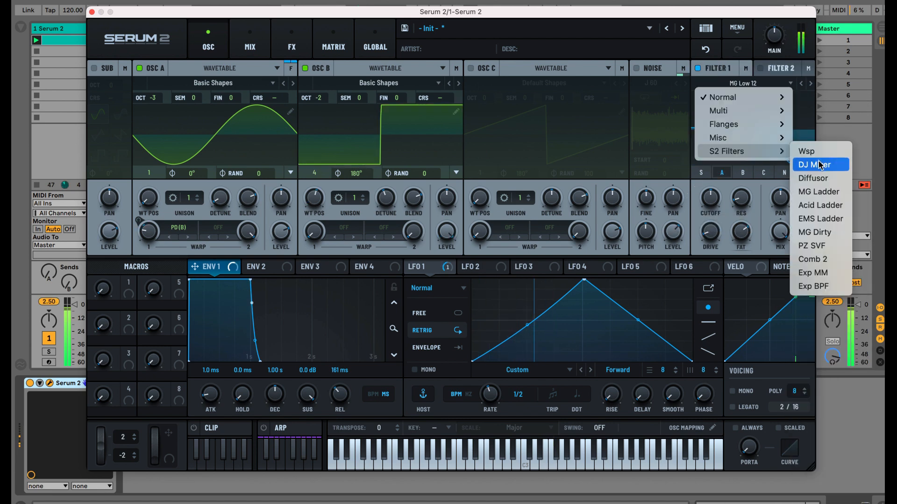
Step: Set Filter 1 to the DJ Mixer type, stop routing oscillator A into it and sweep its cutoff
left_click(768, 165)
left_click(722, 173)
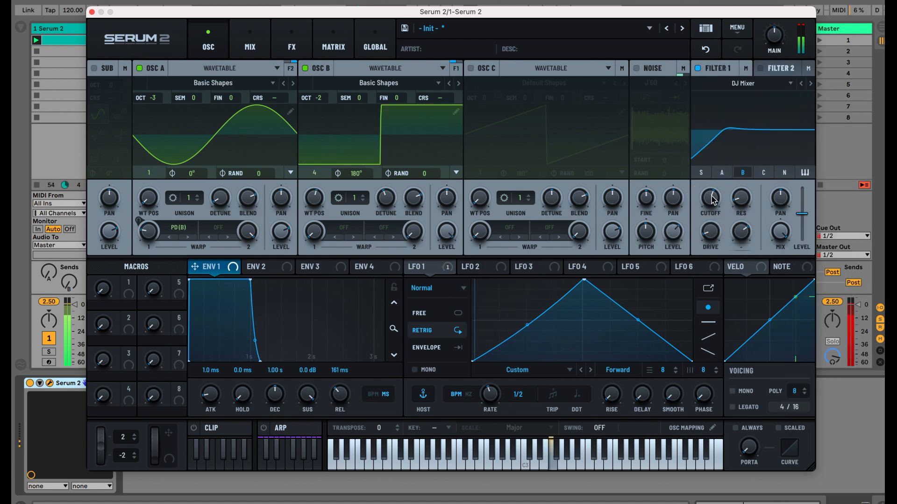
left_click_drag(710, 200, 715, 121)
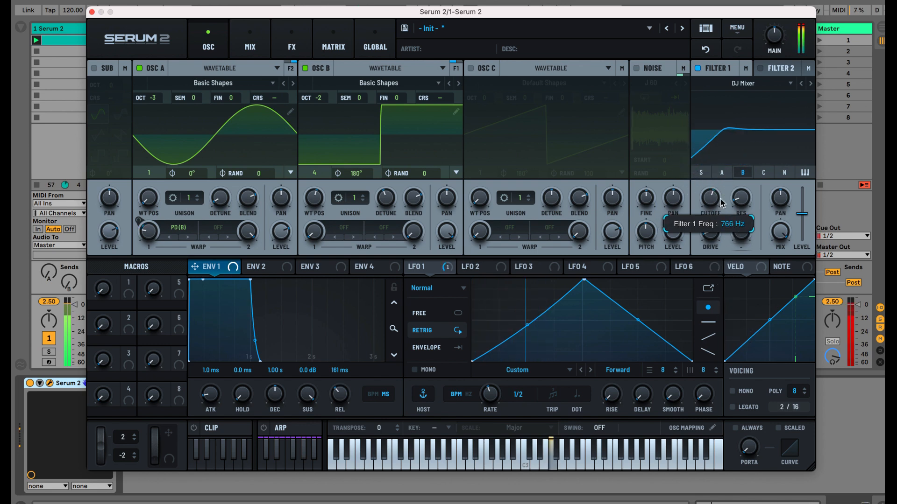
Step: Advance Filter 1 from DJ Mixer to MG Ladder, adjusting the cutoff and drive
left_click(810, 84)
left_click_drag(720, 213, 720, 265)
left_click(810, 84)
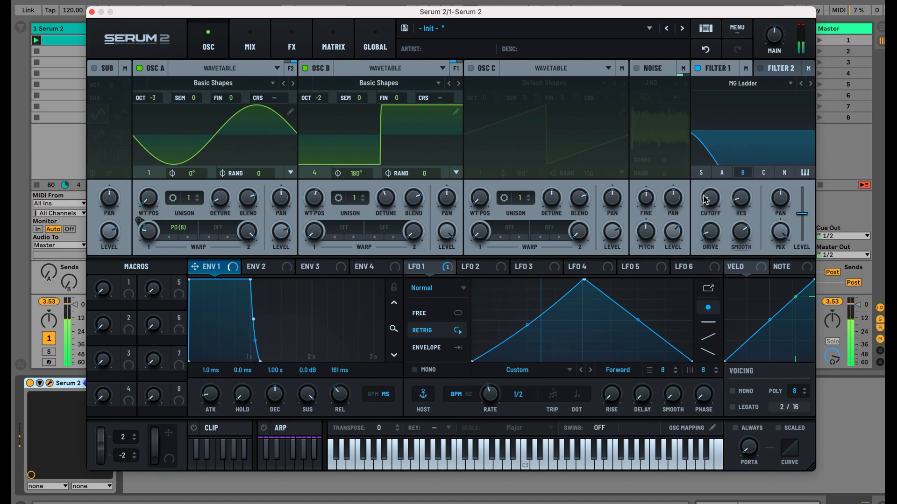
mouse_move(711, 198)
left_mouse_down()
mouse_move(693, 104)
mouse_move(683, 121)
mouse_move(702, 193)
left_mouse_up()
left_click_drag(714, 232, 718, 292)
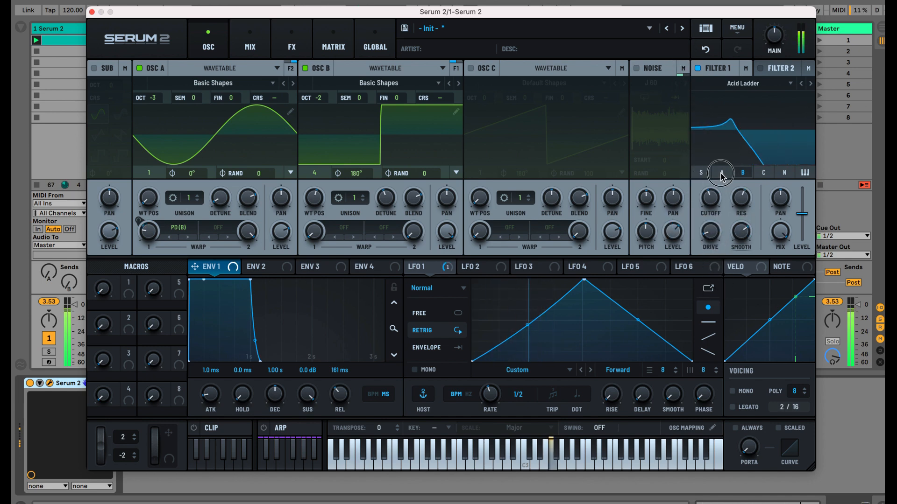
Step: Try the EMS Ladder and MG Dirty types on Filter 1 while adjusting cutoff, drive and resonance
left_click(810, 84)
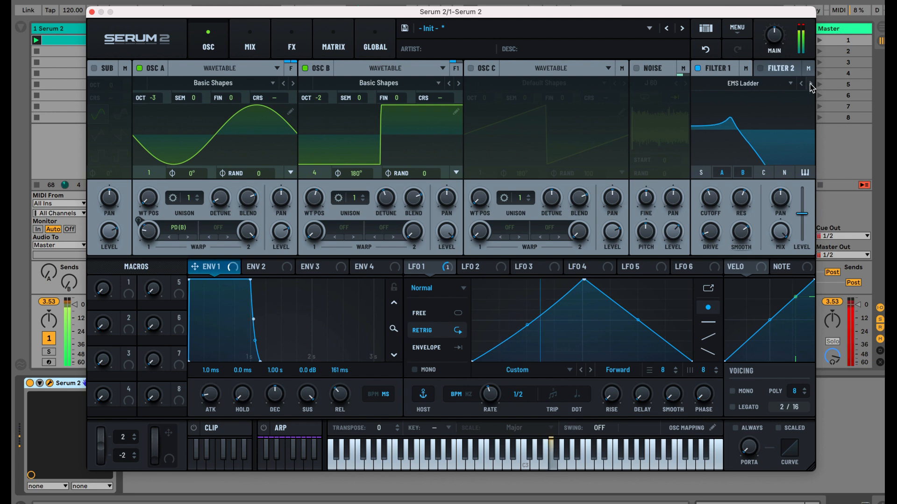
mouse_move(709, 204)
left_mouse_down()
mouse_move(705, 164)
mouse_move(708, 201)
left_mouse_up()
left_click(810, 84)
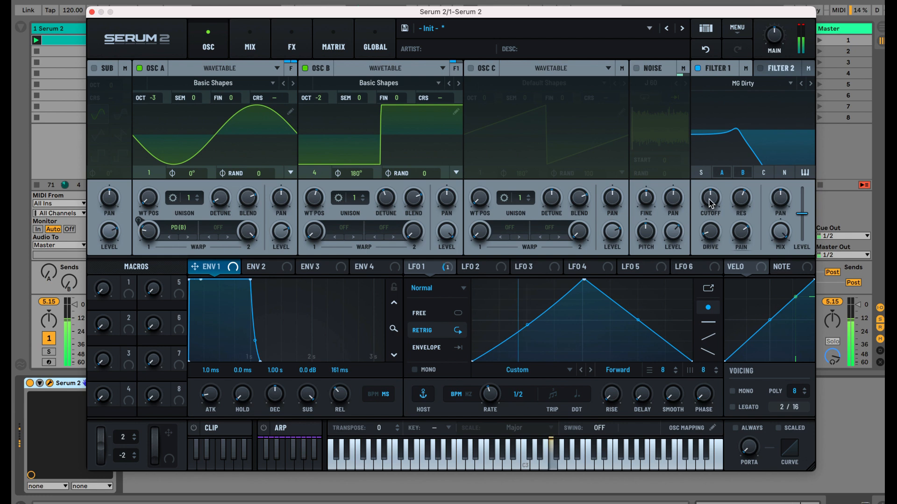
left_click_drag(710, 244, 706, 148)
left_click_drag(740, 205, 709, 206)
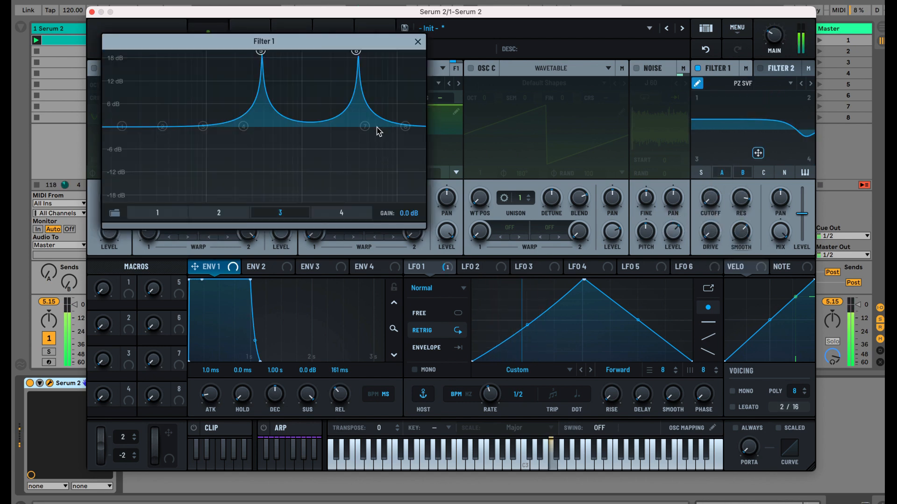
Step: Shape response curves 3 and 4 of the PZ SVF filter by raising several of their bands to strong peaks
left_click_drag(377, 130, 306, 65)
left_click_drag(407, 126, 406, 60)
left_click(337, 213)
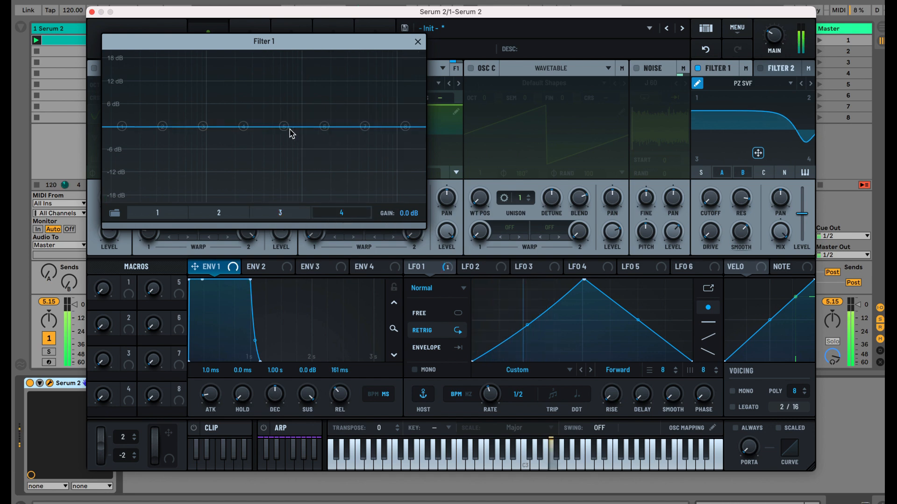
left_click_drag(290, 131, 293, 53)
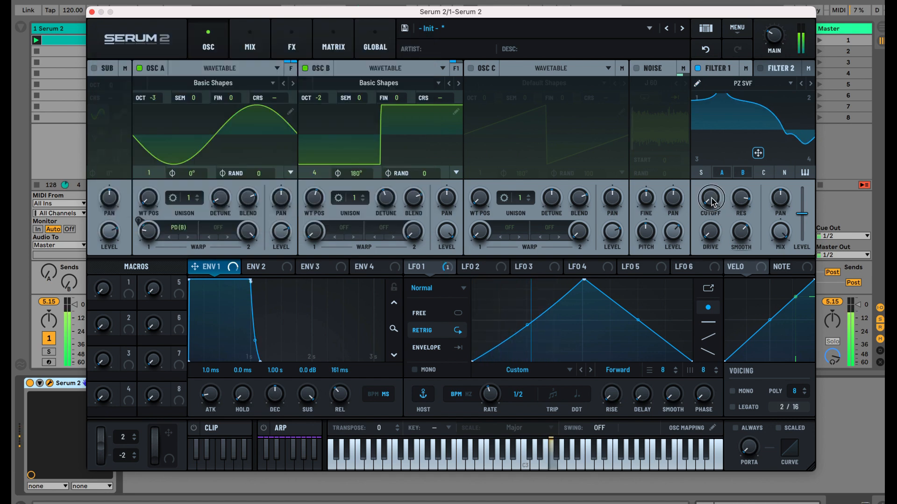
Step: Adjust the PZ SVF filter's cutoff and raise its drive and smoothing
left_click_drag(712, 200, 712, 178)
left_click_drag(711, 229, 711, 170)
left_click_drag(741, 229, 745, 150)
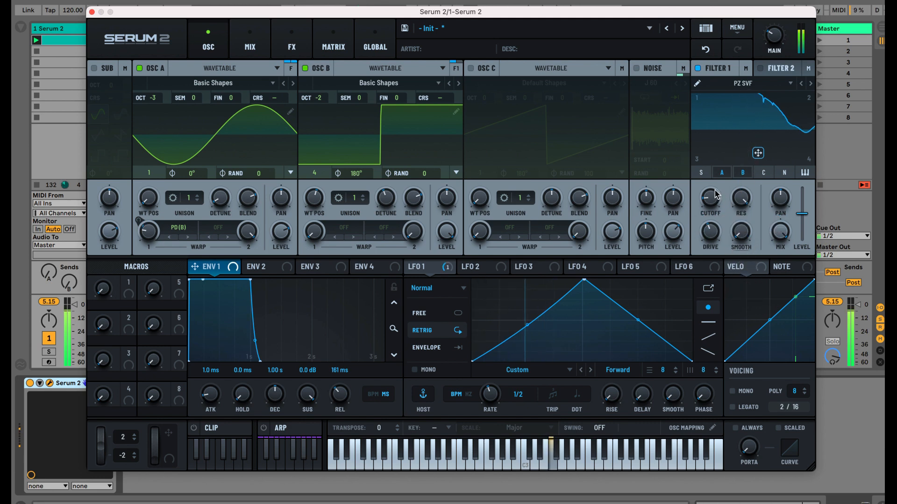
left_click_drag(716, 194, 710, 184)
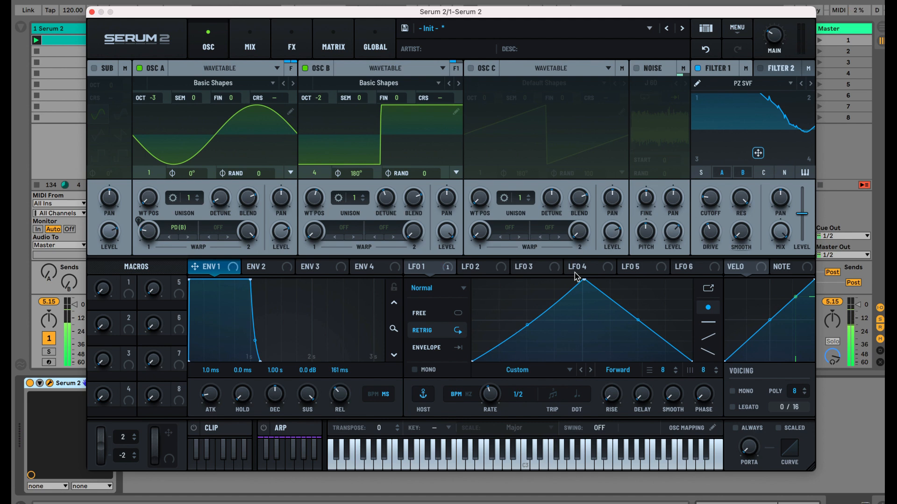
Step: Modulate Filter 1's cutoff with LFO 1, set the LFO rate to 2 bar and move its peak earlier and lower
left_click_drag(444, 271, 698, 232)
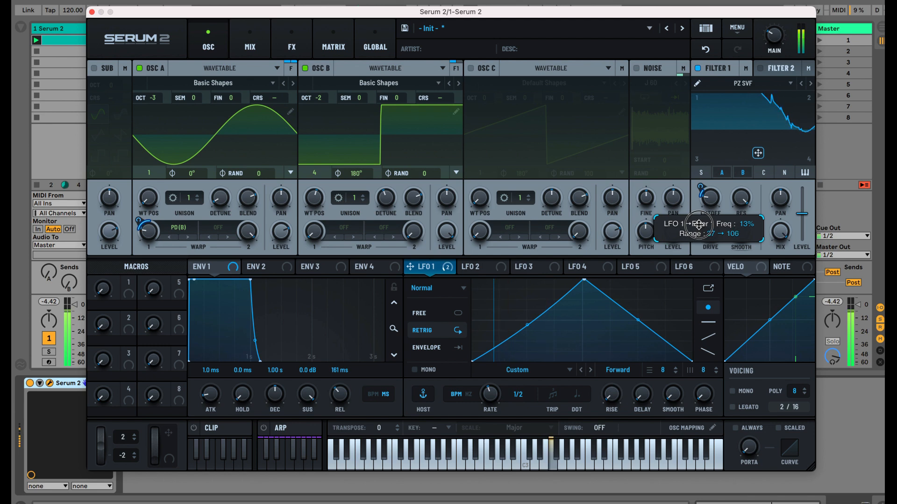
left_click_drag(490, 393, 490, 411)
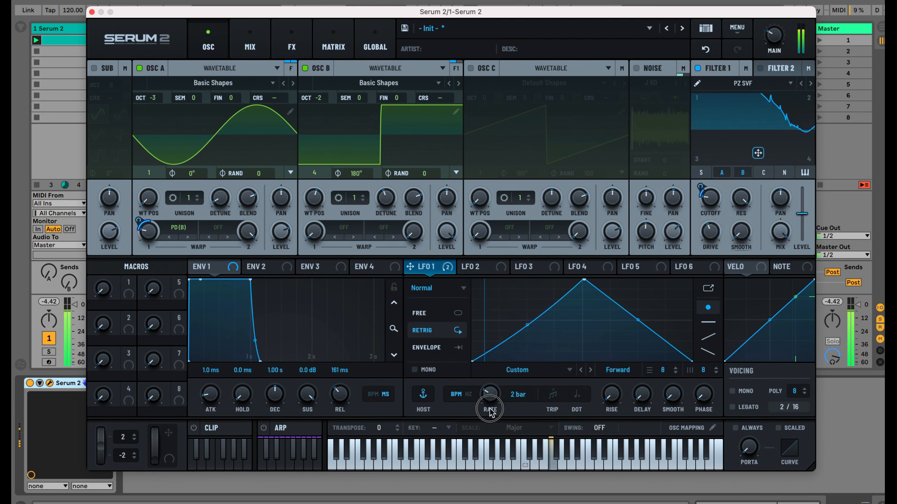
left_click_drag(583, 280, 537, 292)
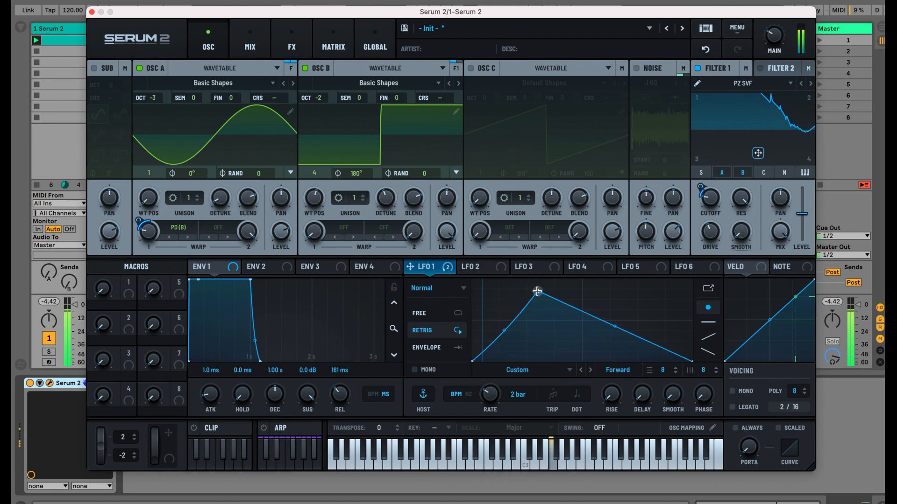
Step: Adjust the LFO 1 modulation amount on Filter 1's cutoff and turn down the filter mix
left_click_drag(700, 186, 764, 172)
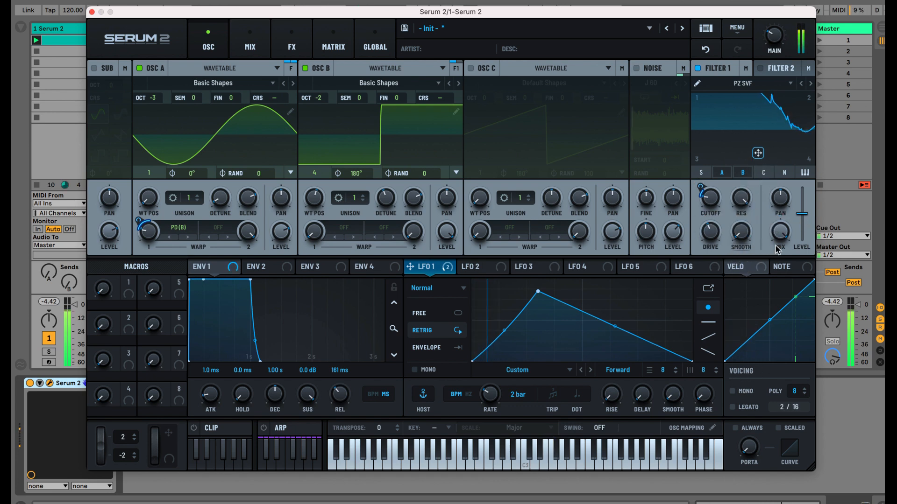
left_click_drag(777, 249, 784, 323)
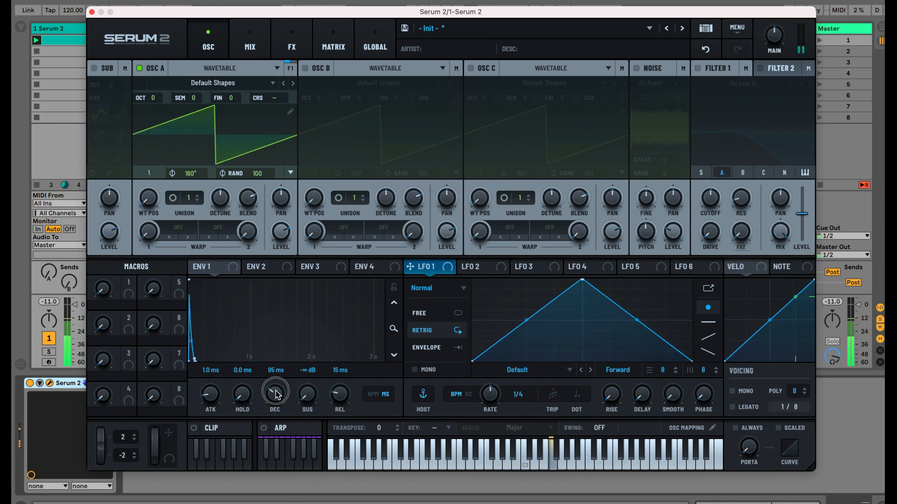
Step: Switch Envelope 1's timing from milliseconds to BPM, adjust its decay and lower its sustain to -∞ dB
mouse_move(276, 394)
left_mouse_down()
mouse_move(279, 387)
mouse_move(279, 402)
left_mouse_up()
left_click(372, 397)
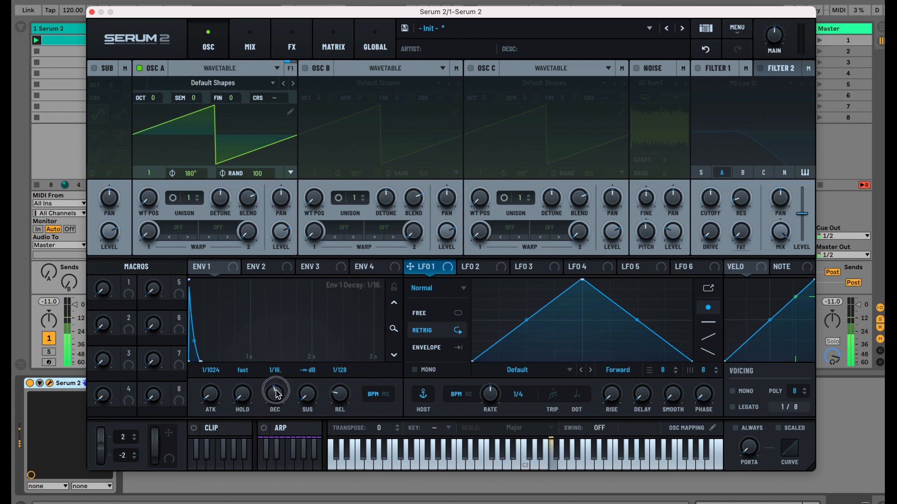
mouse_move(273, 369)
left_mouse_down()
mouse_move(270, 357)
mouse_move(271, 376)
left_mouse_up()
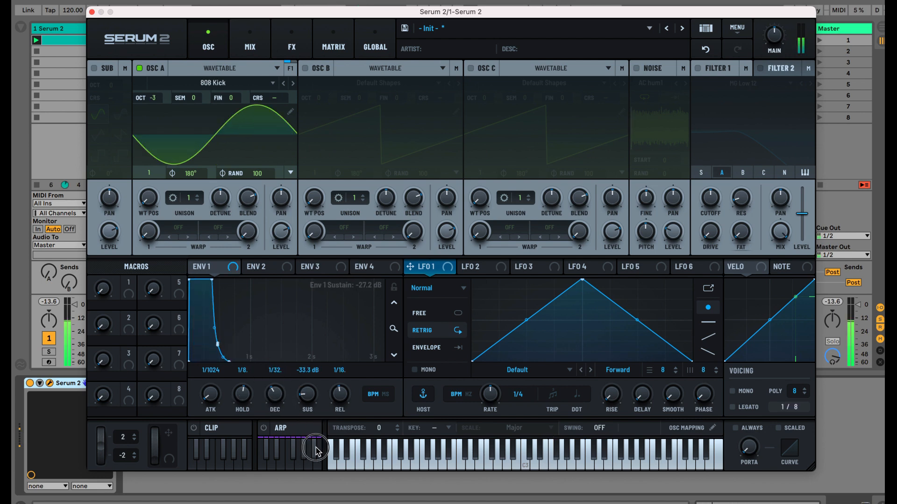
left_click_drag(316, 448, 329, 487)
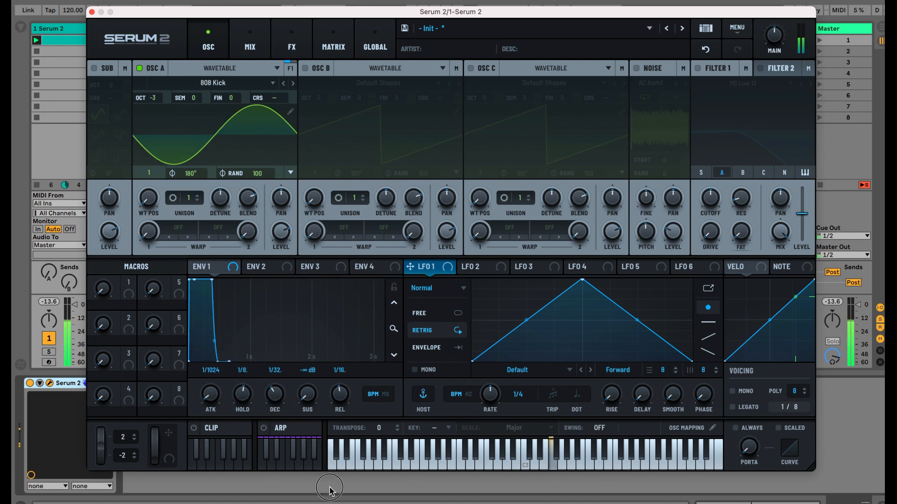
left_click_drag(275, 397, 297, 360)
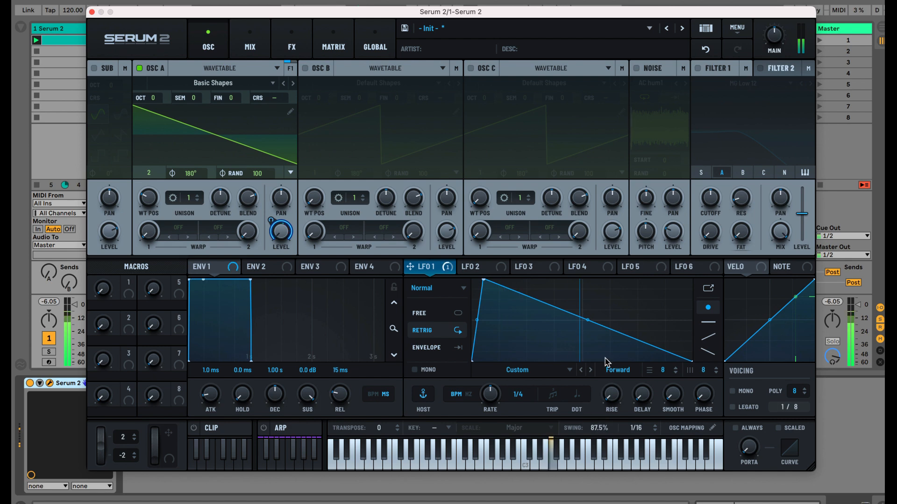
Step: Bend LFO 1's falling segment into a steep exponential decay
left_click_drag(587, 326, 582, 356)
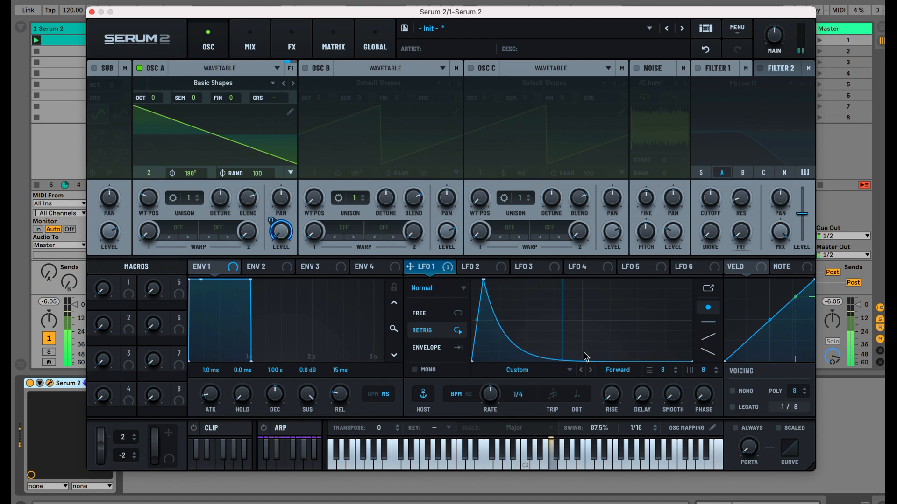
left_click_drag(597, 388, 599, 503)
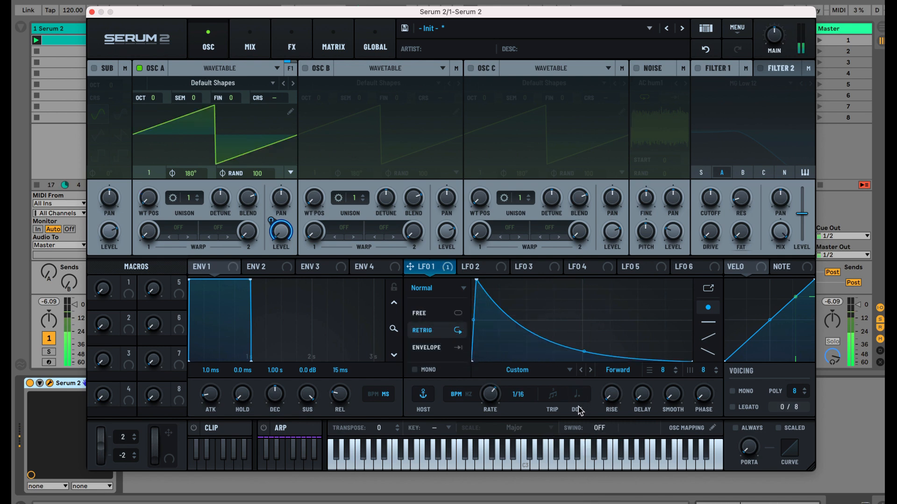
Step: View LFO 1's playback direction options, and load the rhythmic Bar Backbeat Bboy shape into it
left_click(617, 370)
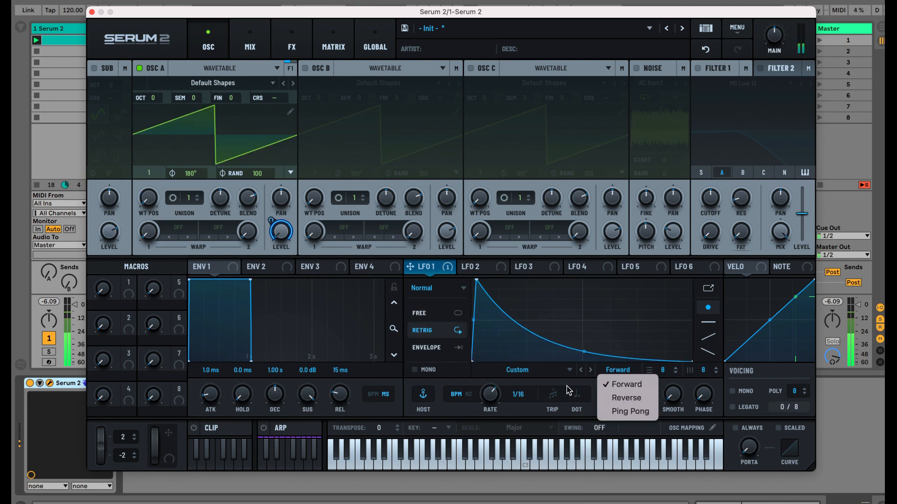
left_click(552, 379)
left_click(552, 371)
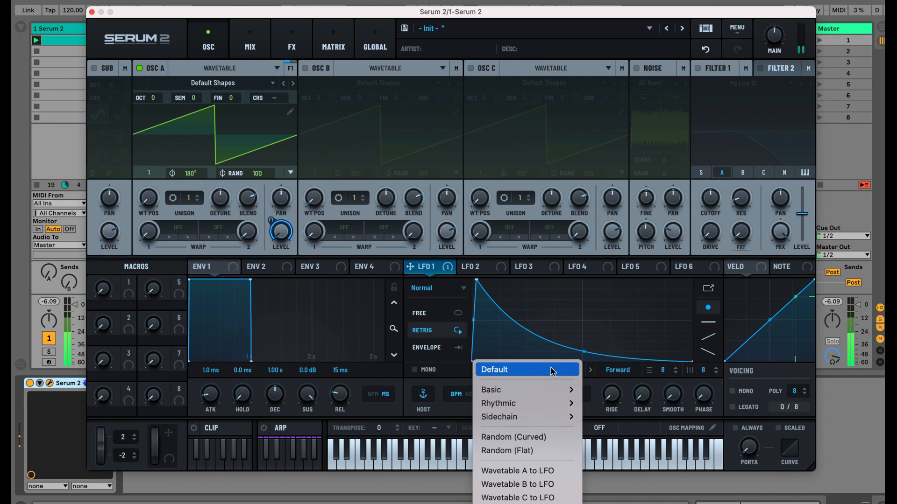
mouse_move(568, 404)
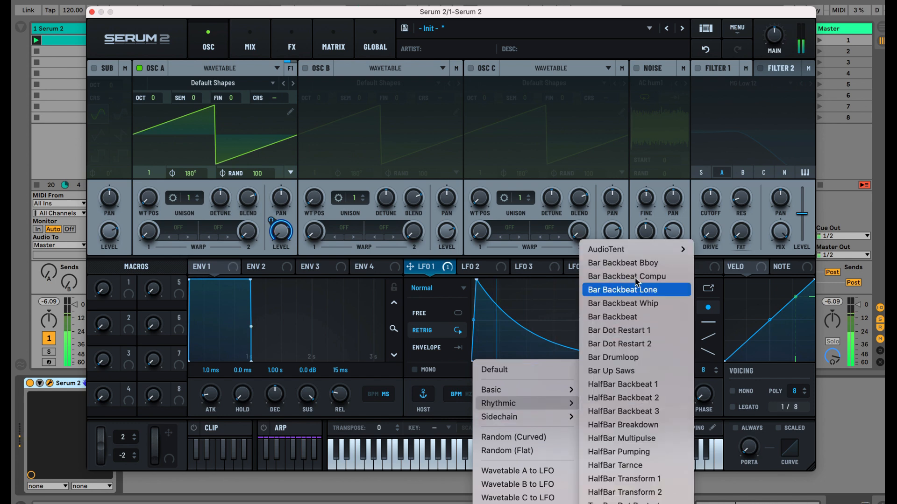
left_click(628, 263)
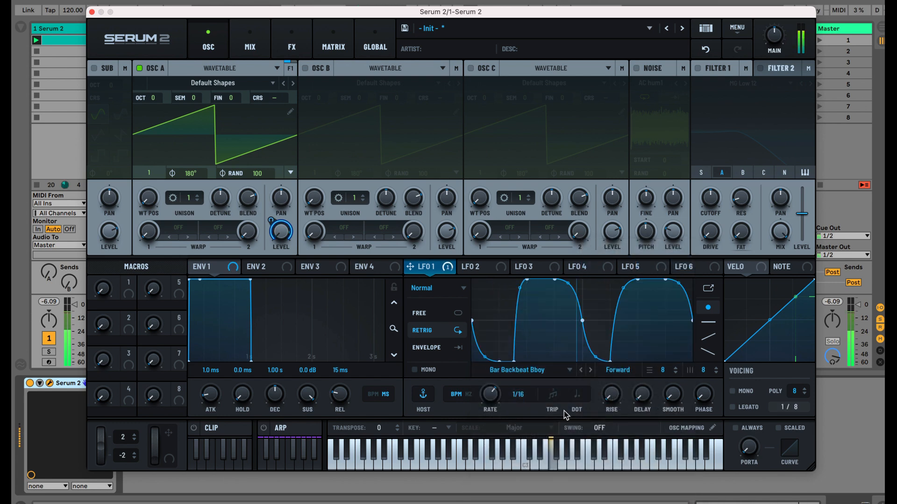
Step: Load the rhythmic HalfBar Backbeat 3 shape into LFO 1 and set its rate to 1/32
left_click(520, 371)
mouse_move(514, 404)
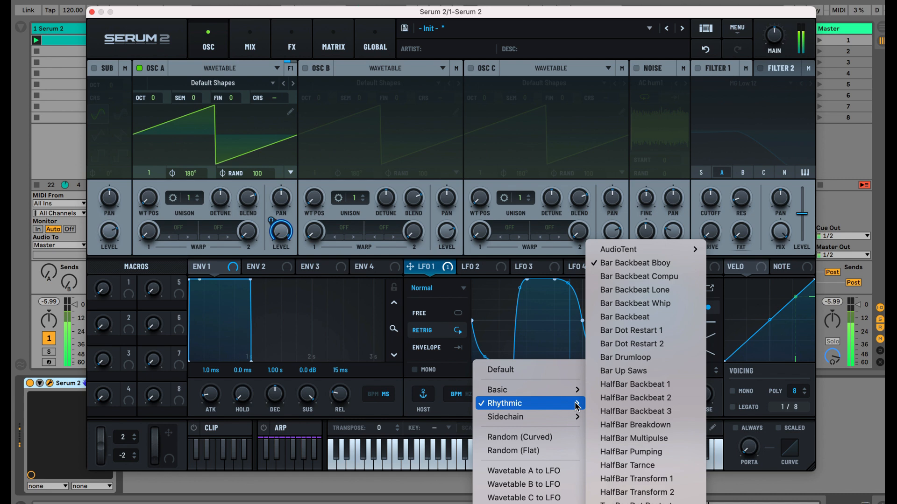
left_click(629, 412)
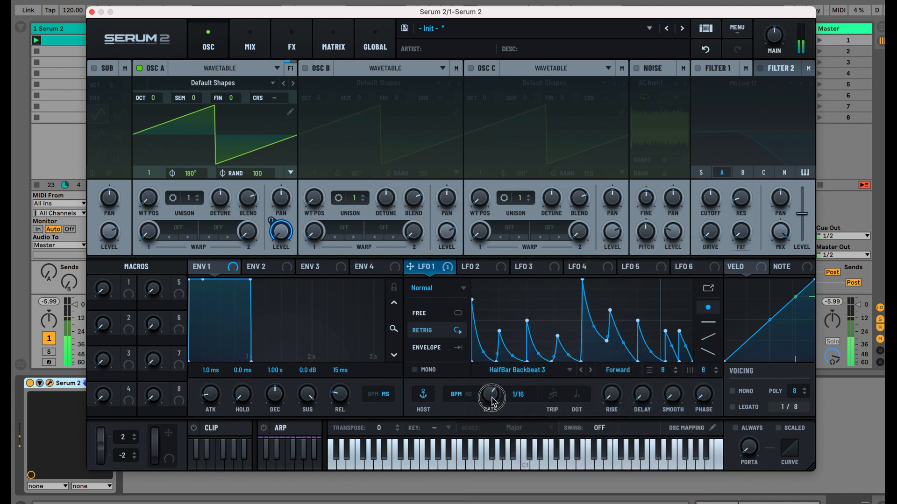
left_click_drag(490, 394, 490, 382)
left_click(512, 396)
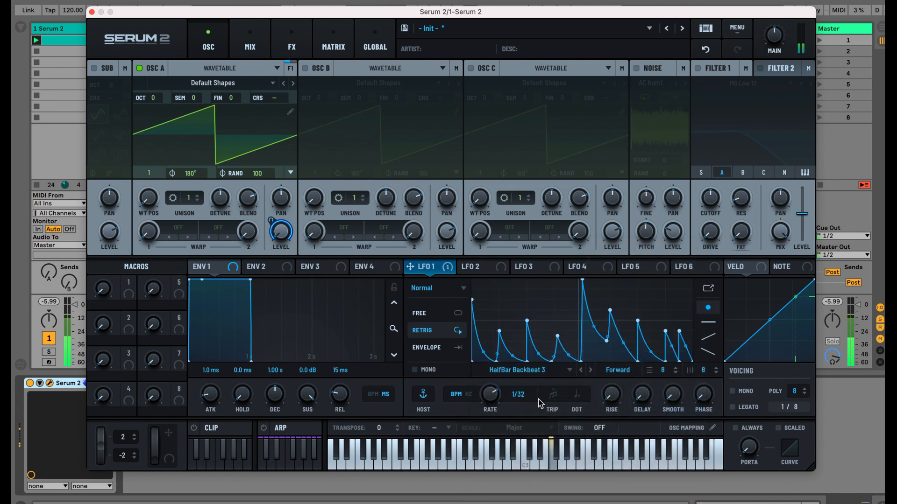
Step: Load the sidechain SC1 shape into LFO 1, set its rate to 1/8 and adjust its start and middle points
left_click(509, 371)
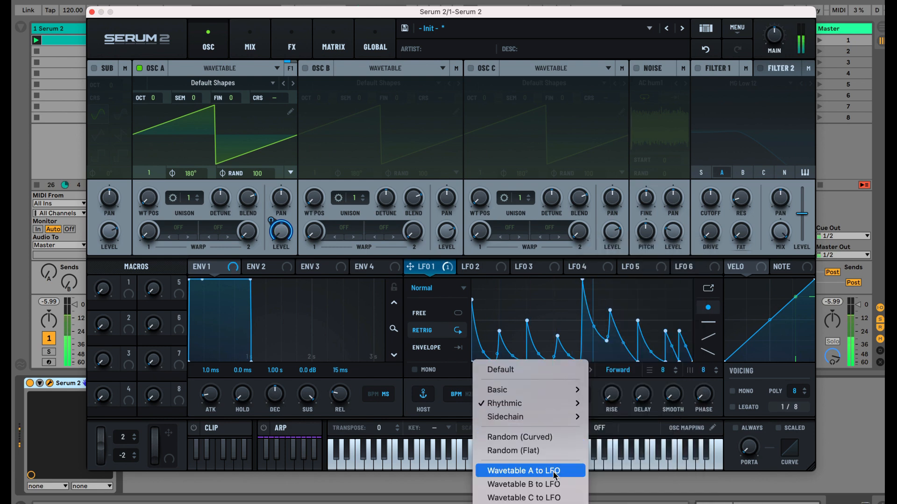
mouse_move(577, 404)
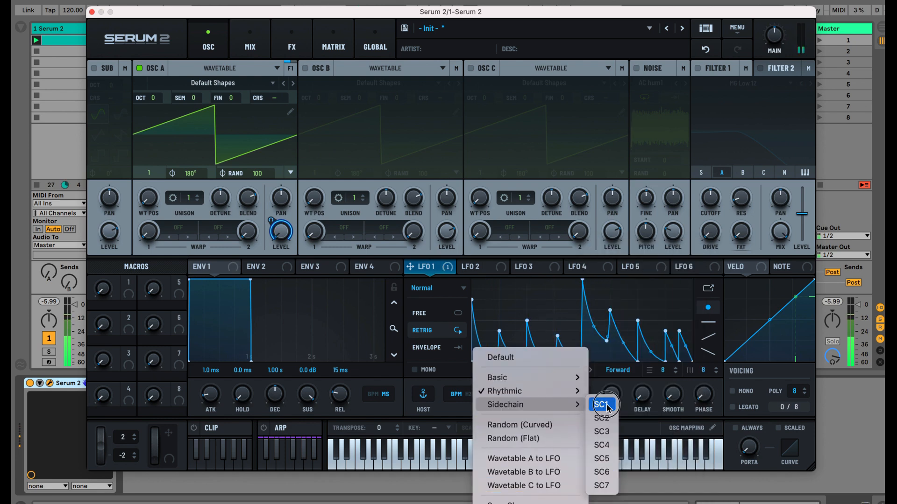
left_click(604, 405)
left_click_drag(490, 397, 490, 420)
left_click_drag(472, 333, 472, 396)
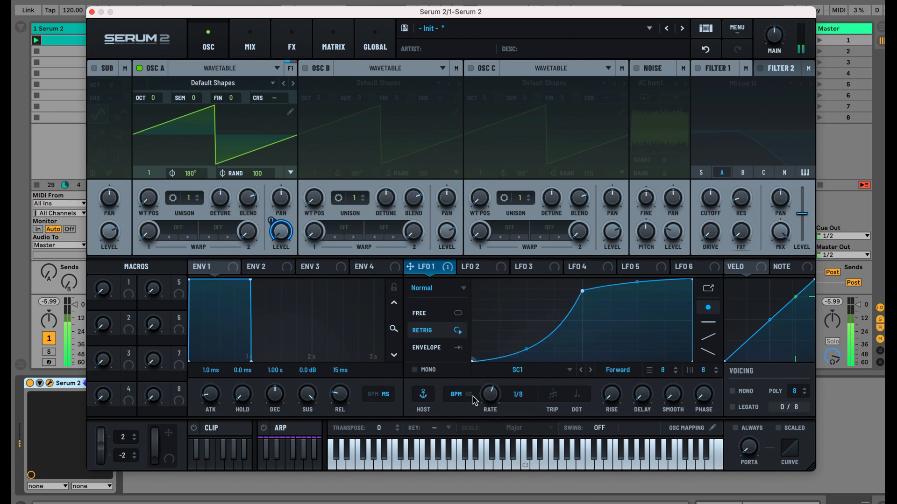
left_click_drag(580, 291, 582, 287)
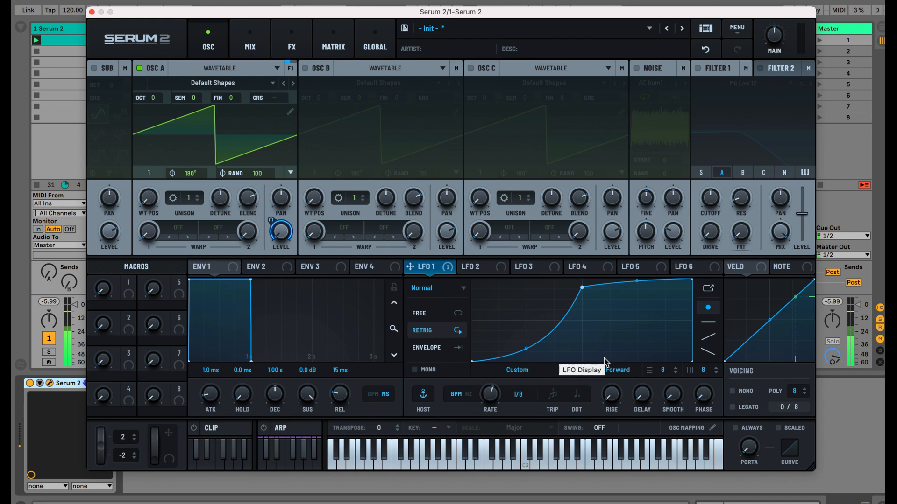
Step: Set LFO 1 to Envelope mode and raise the middle point of its curve to the top
left_click(439, 348)
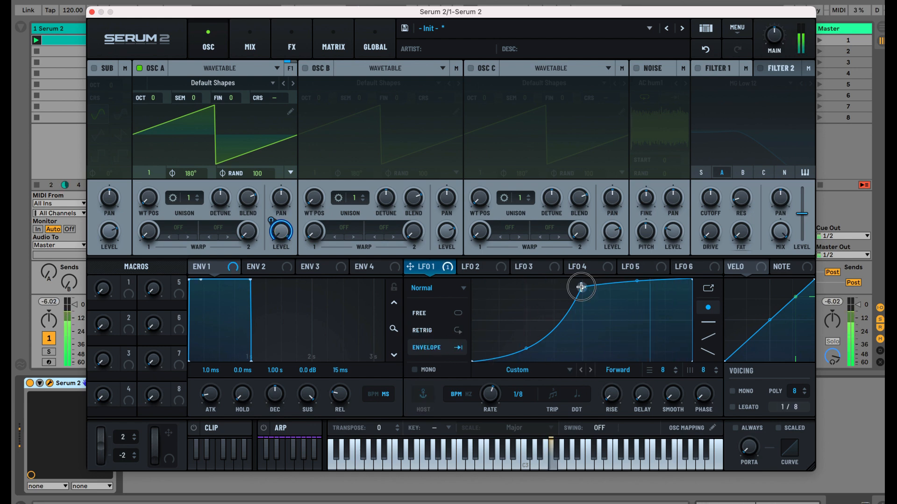
left_click_drag(582, 286, 579, 280)
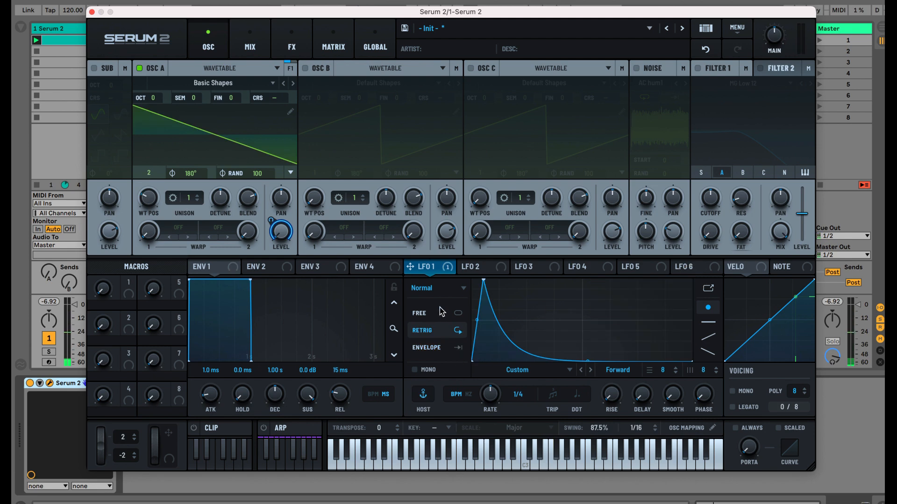
Step: Set LFO 1's rate to 1/16 while trying the Chaos: Lorenz and Chaos: Rossler types
left_click(440, 288)
left_click(447, 331)
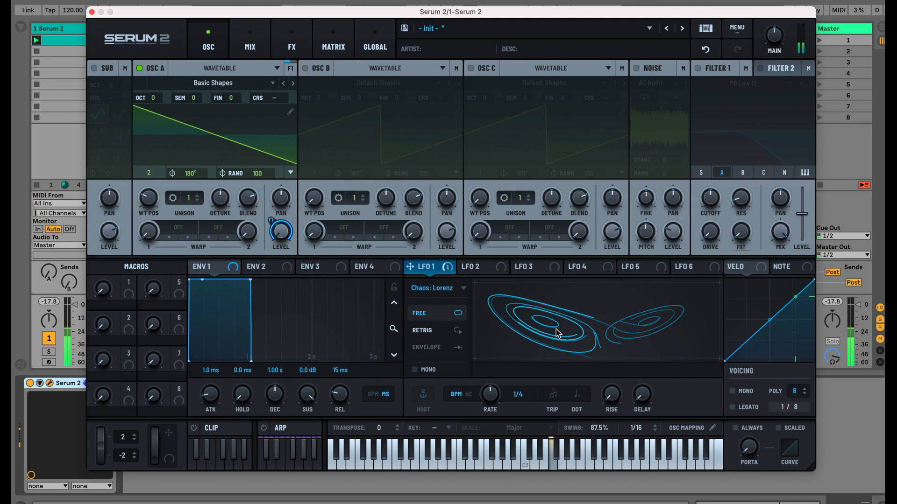
left_click_drag(490, 395, 486, 369)
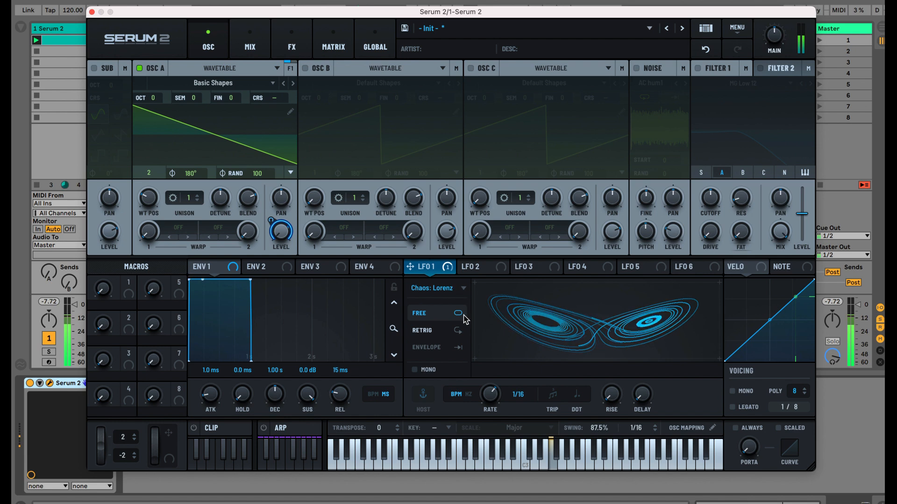
left_click(450, 331)
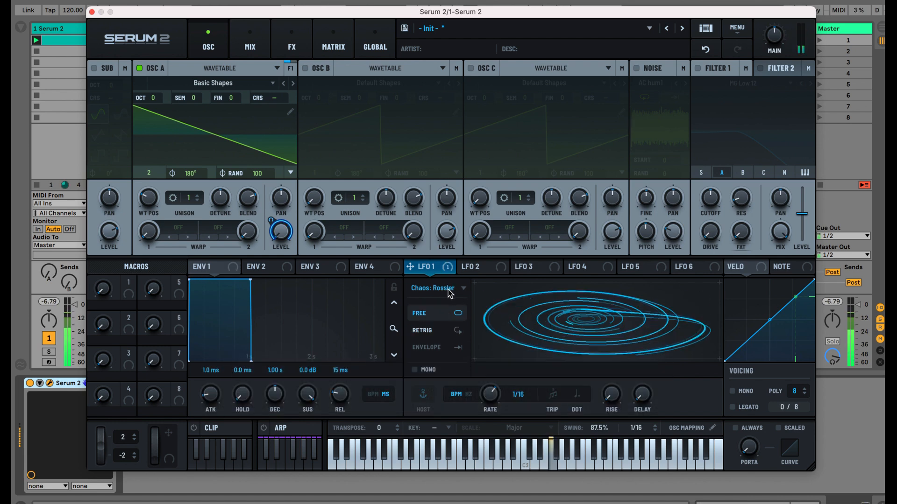
Step: Switch LFO 1 to the Path type and draw a custom multi-point path by adding and moving points across its display
left_click(447, 289)
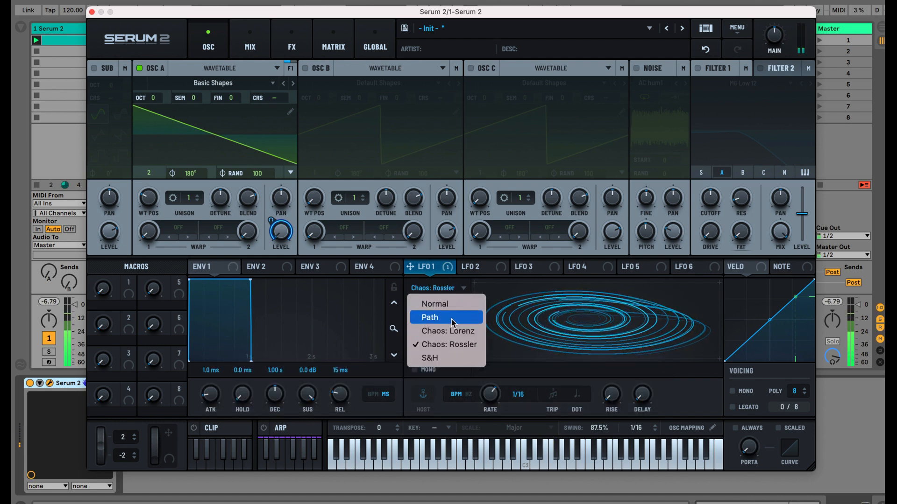
left_click(447, 288)
left_click(445, 285)
left_click(574, 322)
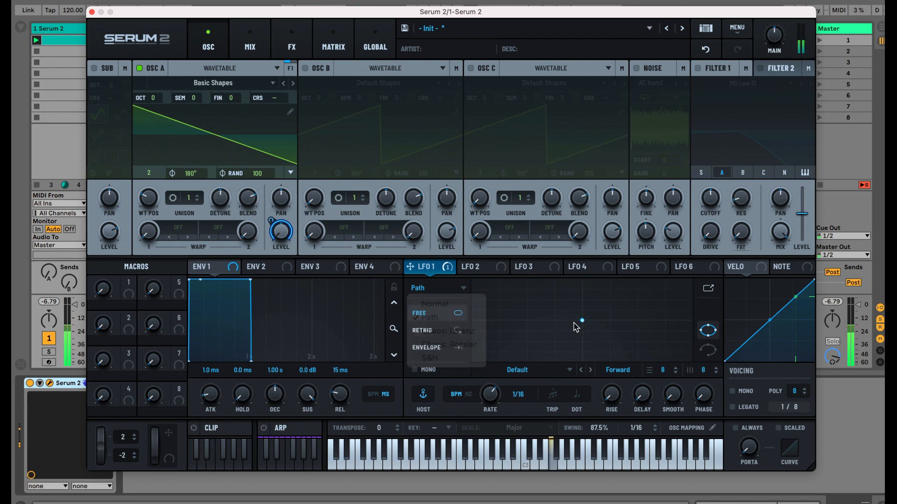
left_click(579, 319)
left_click_drag(582, 320, 523, 295)
left_click(549, 320)
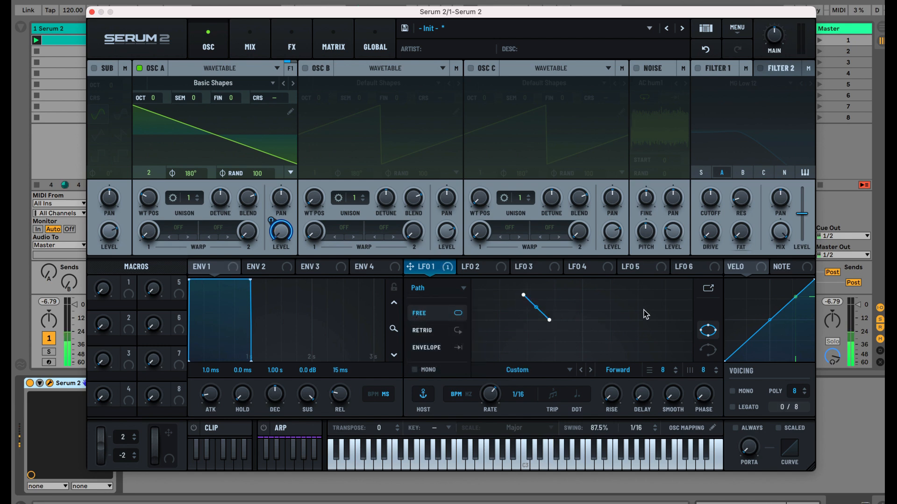
left_click(624, 306)
left_click_drag(549, 320, 521, 360)
left_click_drag(572, 334, 635, 357)
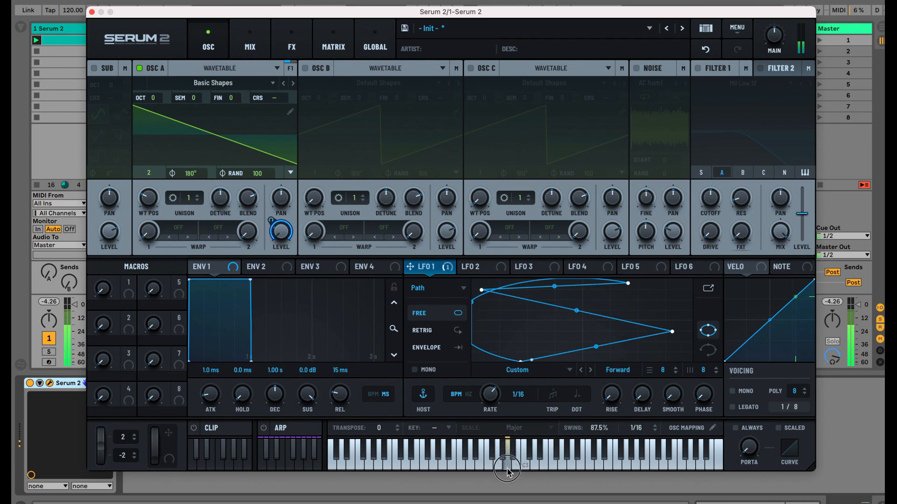
Step: Play several notes on the on-screen keyboard to audition LFO 1's custom path
left_click_drag(506, 471, 499, 467)
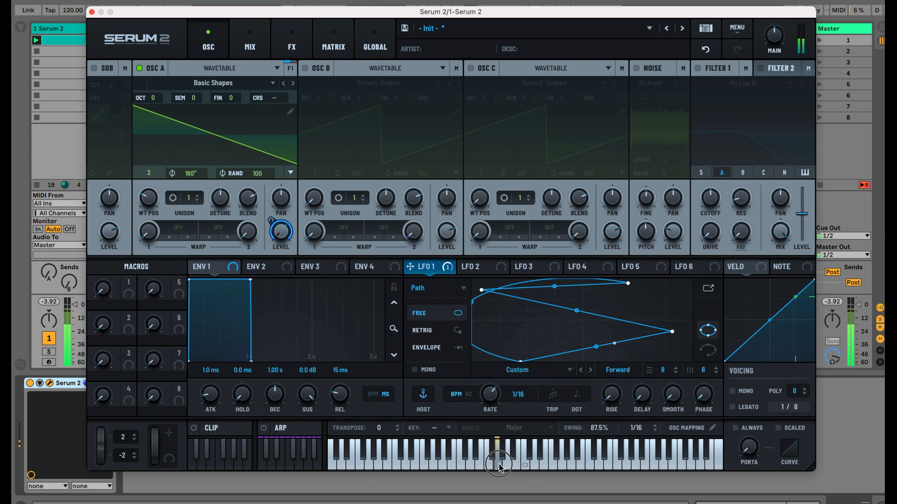
left_click_drag(499, 466, 476, 465)
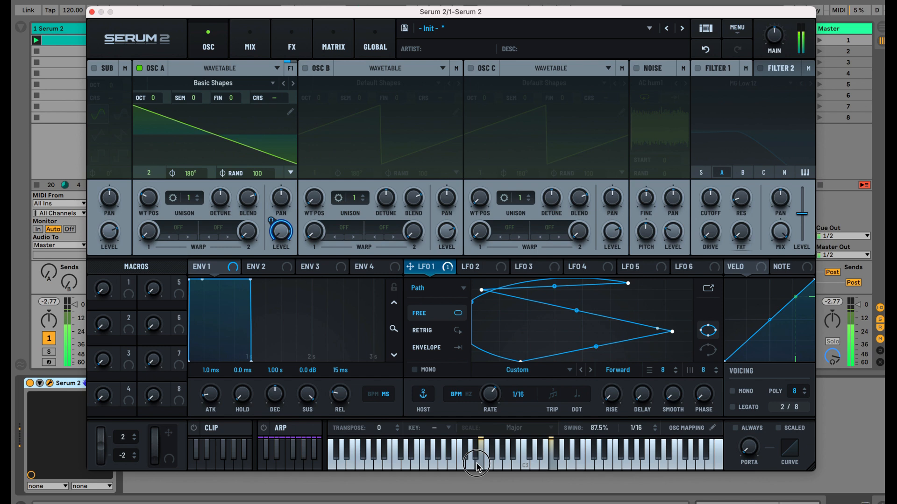
left_click_drag(478, 466, 491, 467)
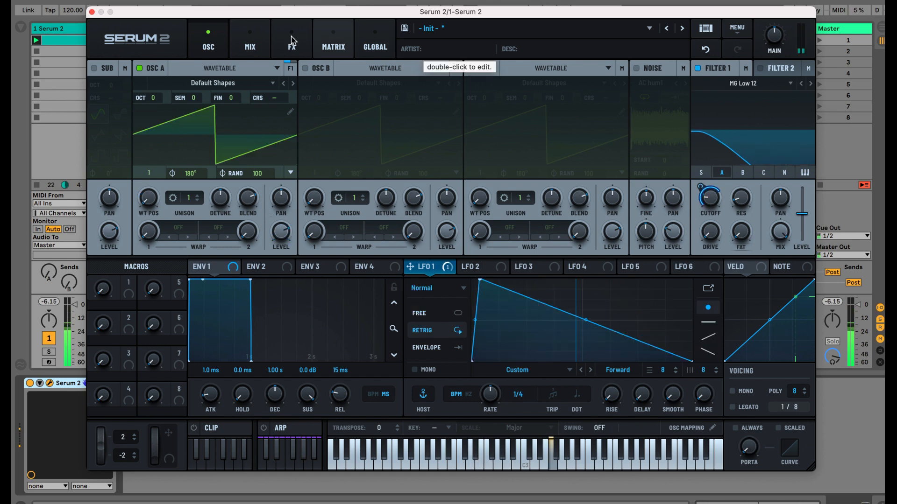
Step: Open the effects rack, review the available effects, and add a Splitter L/H to the main chain
left_click(250, 45)
left_click(291, 46)
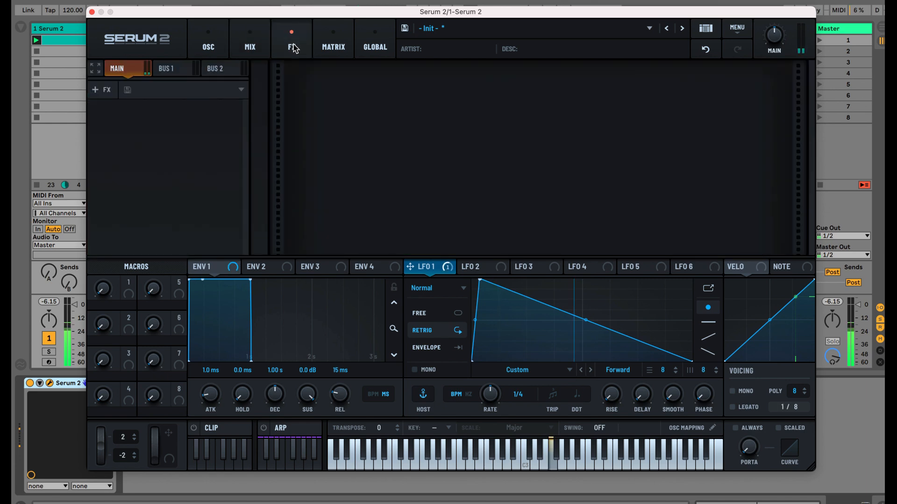
left_click(101, 91)
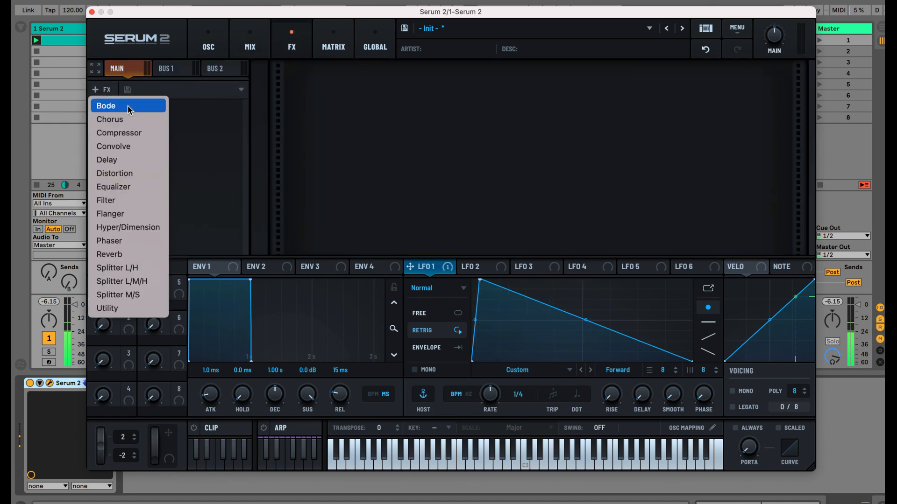
left_click(190, 143)
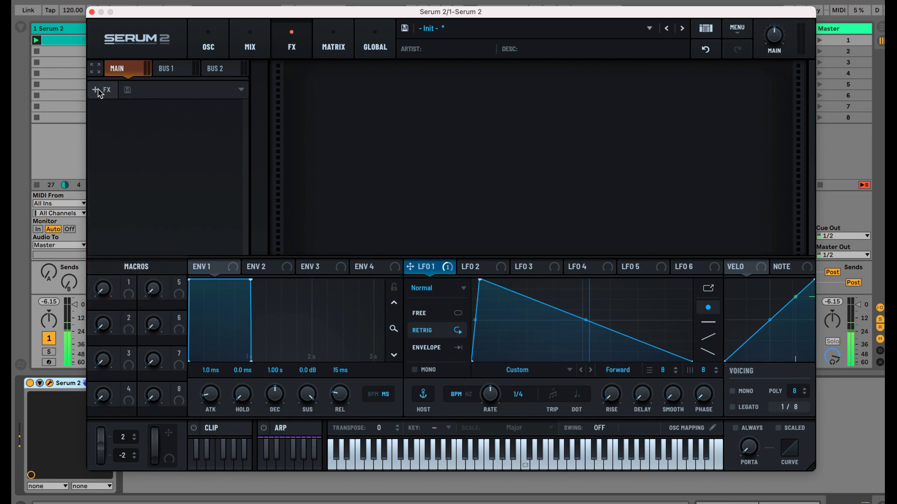
left_click(100, 94)
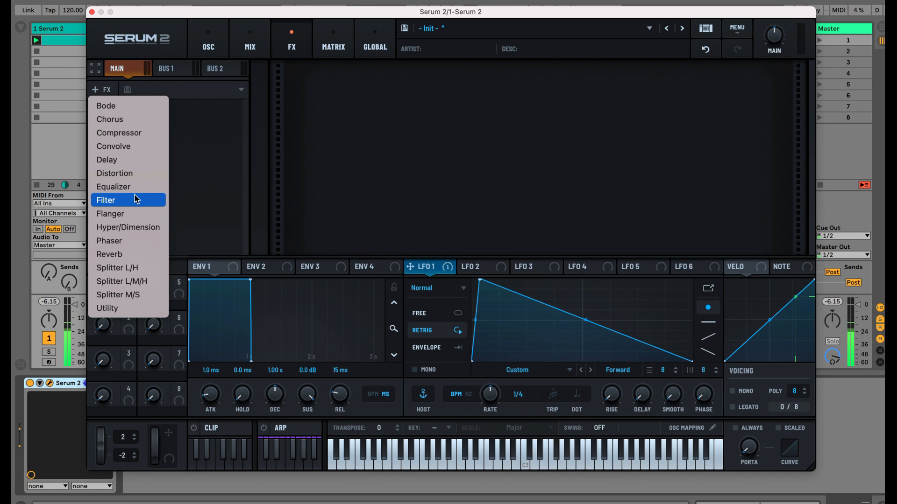
left_click(148, 272)
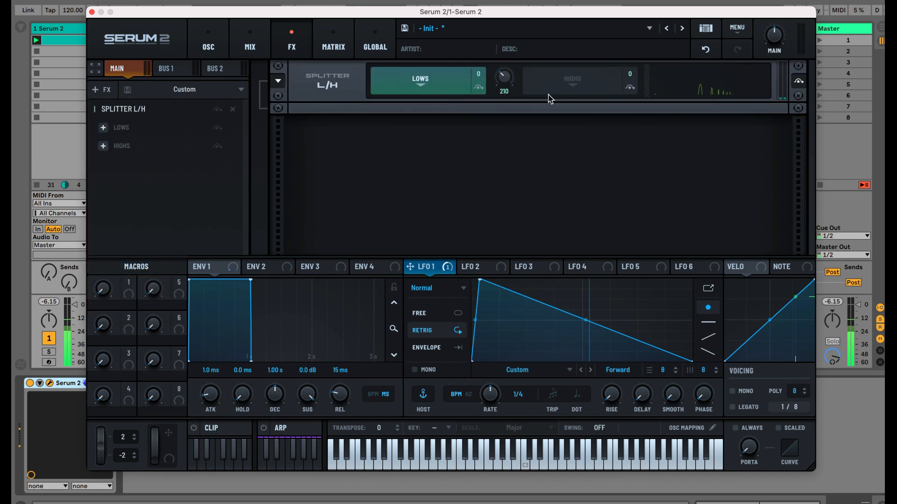
Step: Add a Bode effect to the Lows band with raised shift and a 5000 Hz range, and set the split frequency to 144 Hz
left_click(103, 128)
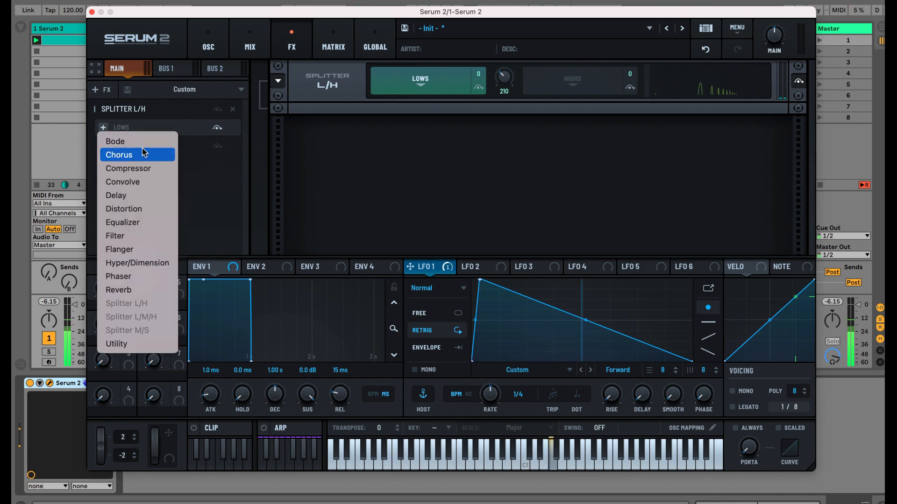
left_click(142, 145)
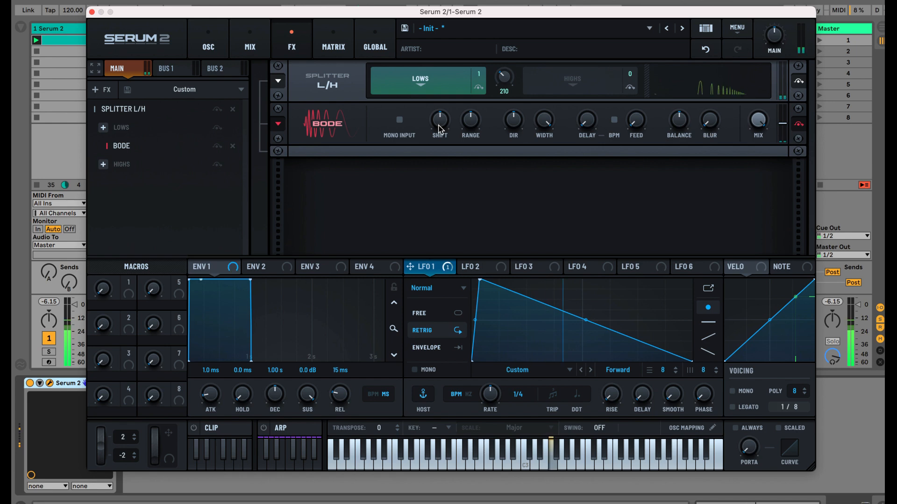
left_click_drag(440, 129, 432, 35)
left_click_drag(470, 120, 465, 16)
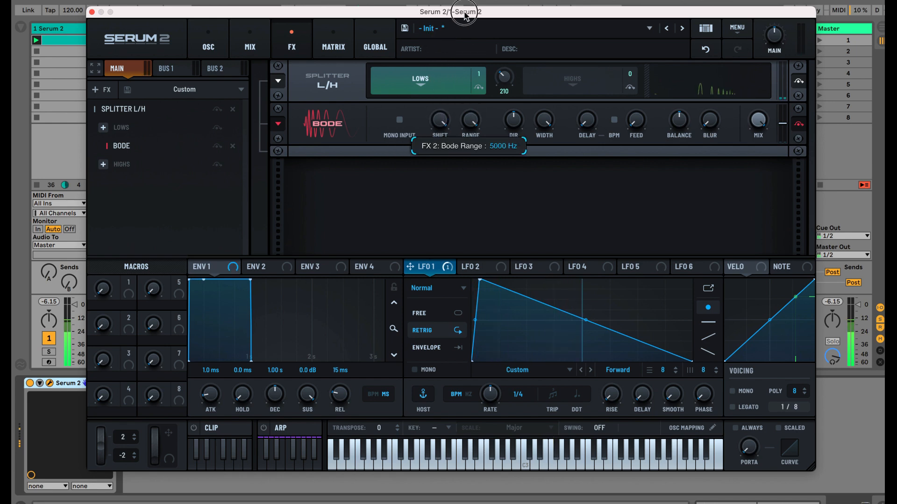
left_click_drag(503, 79, 504, 89)
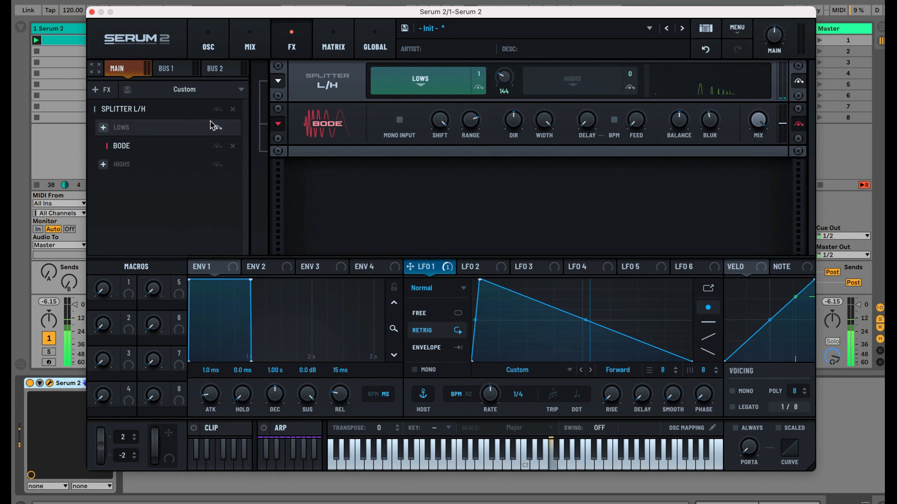
Step: Add a Distortion to the Lows band with its drive at maximum, and lower the Bode range
left_click(103, 128)
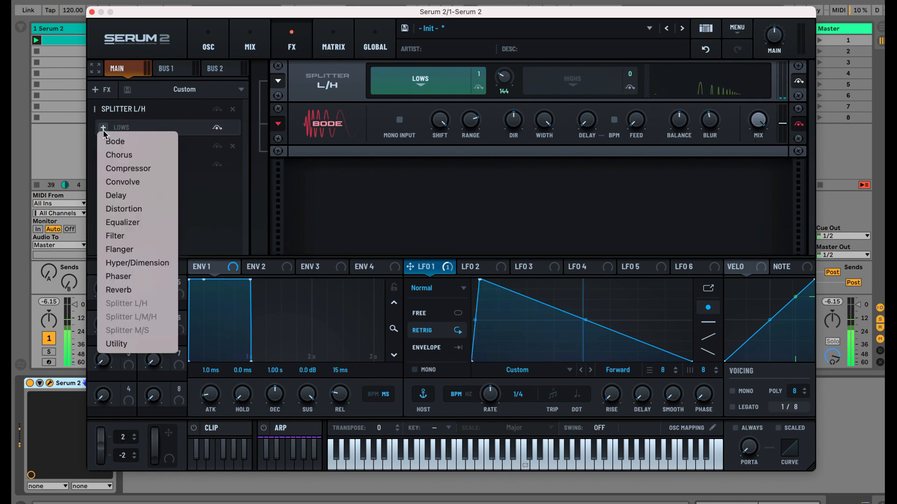
left_click(123, 209)
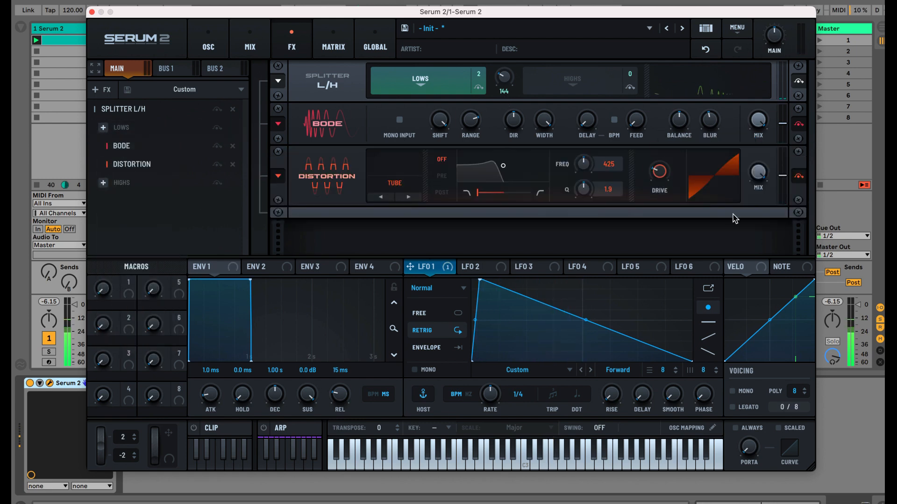
left_click_drag(658, 171, 651, 60)
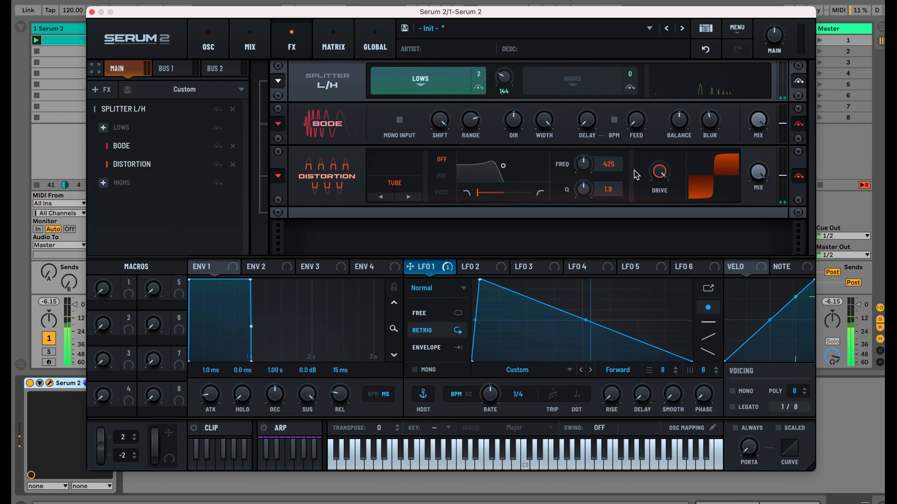
left_click_drag(471, 120, 481, 196)
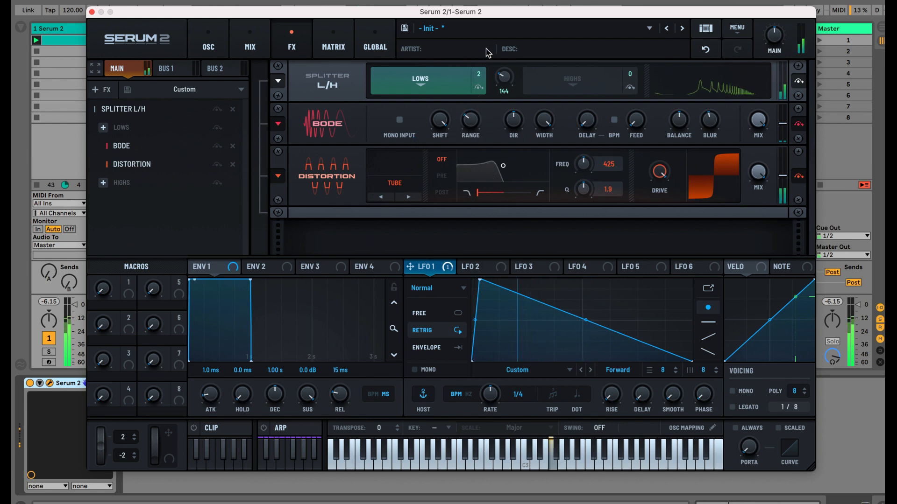
Step: Add Hyper/Dimension to the splitter's Highs band and raise the Hyper detune and Dimension mix
left_click(590, 83)
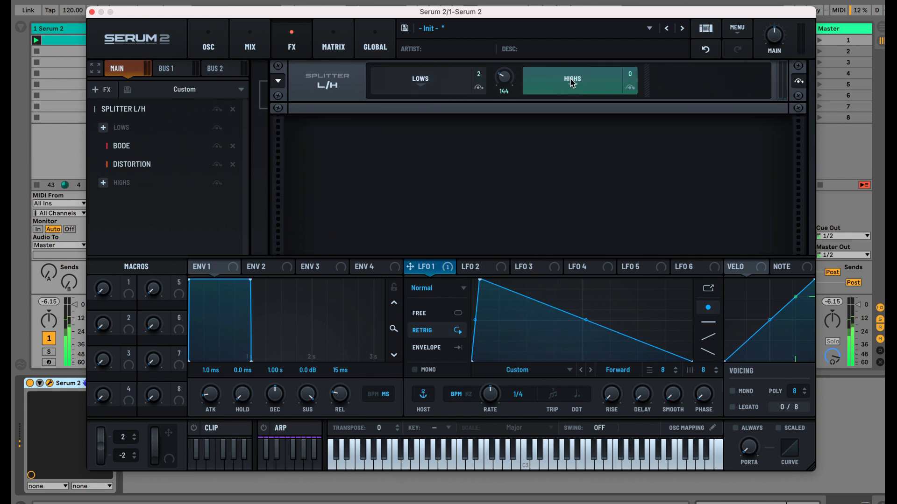
left_click(104, 184)
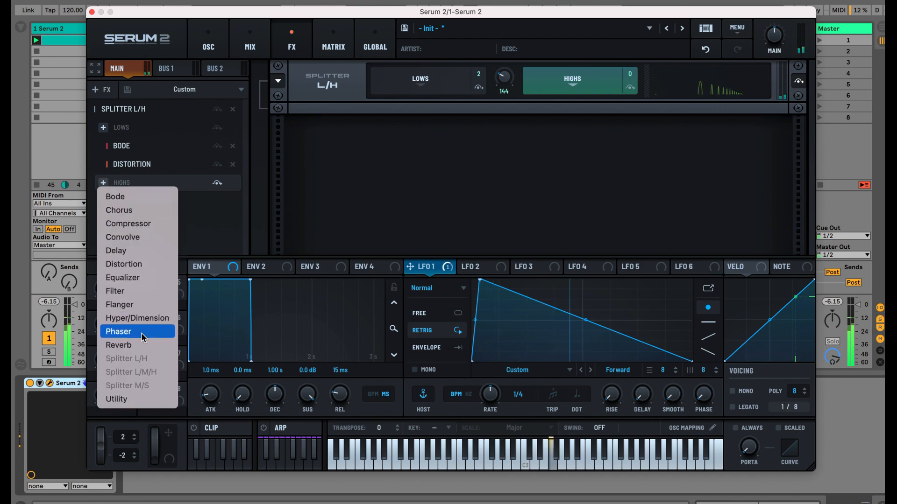
left_click(140, 318)
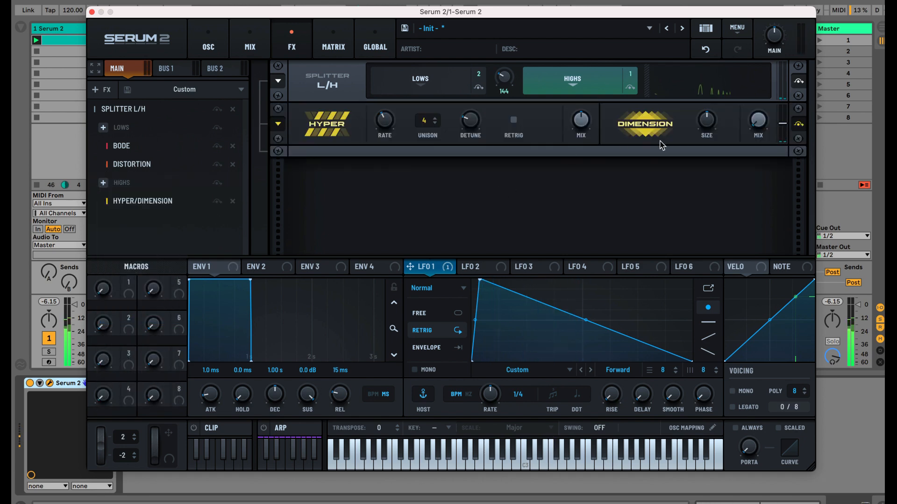
left_click_drag(470, 121, 469, 91)
left_click_drag(766, 130, 766, 108)
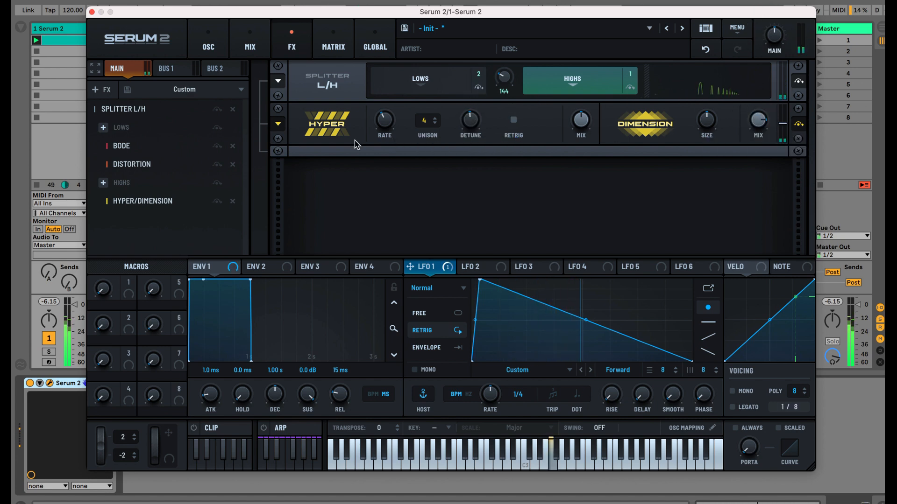
Step: Check the Bus 1 effects chain, and in the main chain bypass the Highs band and lower the split frequency to about 105 Hz
left_click(165, 70)
left_click(127, 71)
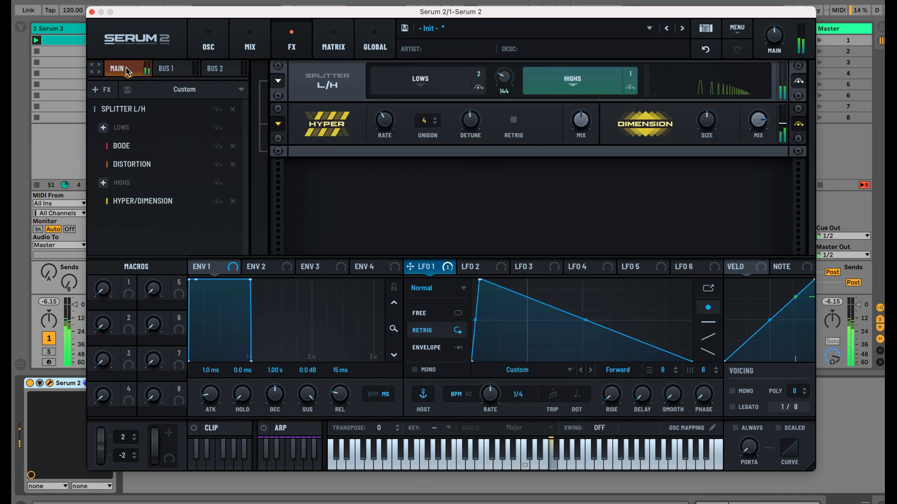
left_click(631, 87)
left_click(630, 88)
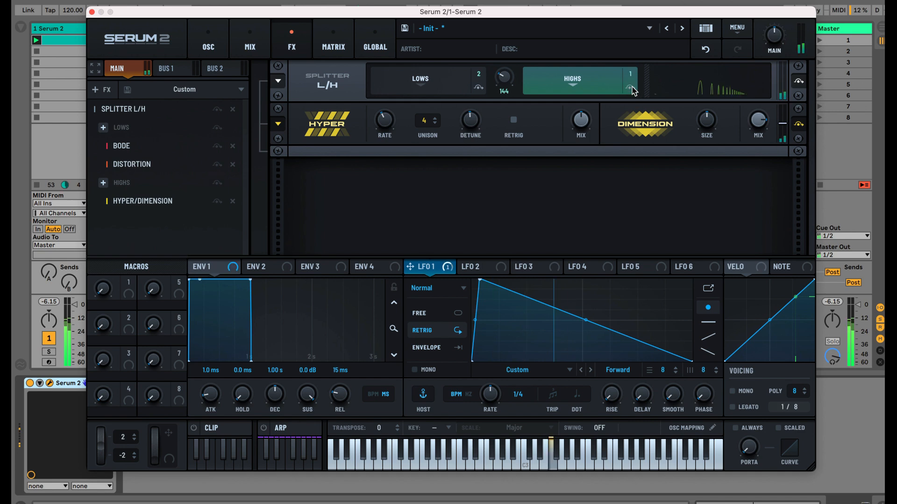
left_click(632, 88)
left_click_drag(504, 77, 503, 98)
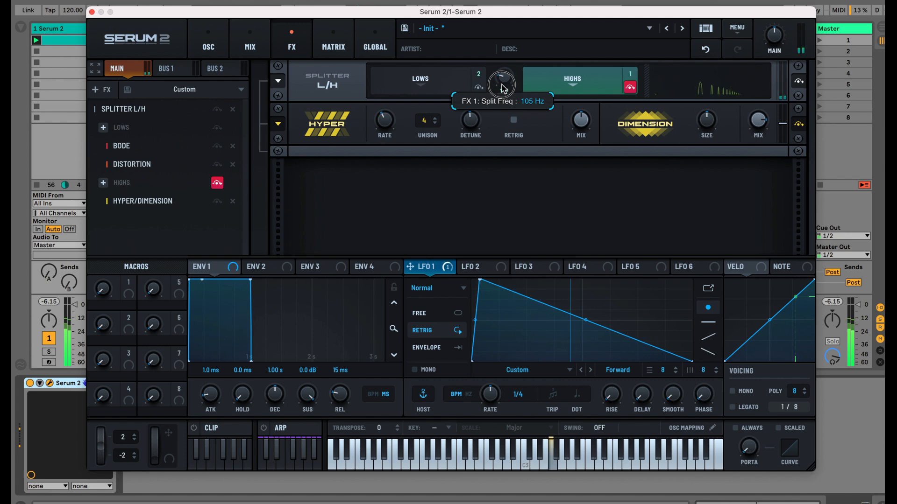
Step: Replace the Splitter L/H in the main chain with a Convolve effect and load the Electric Guitar Cab 1 impulse
left_click(232, 109)
left_click(96, 90)
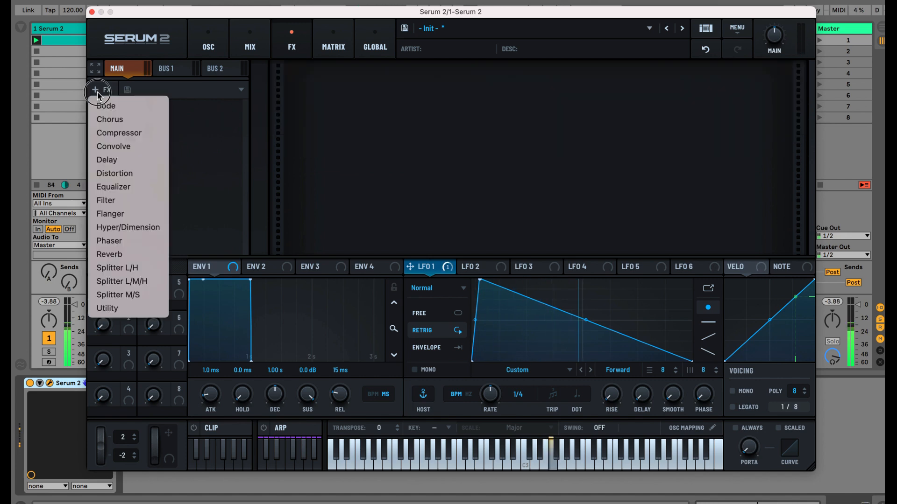
left_click(162, 146)
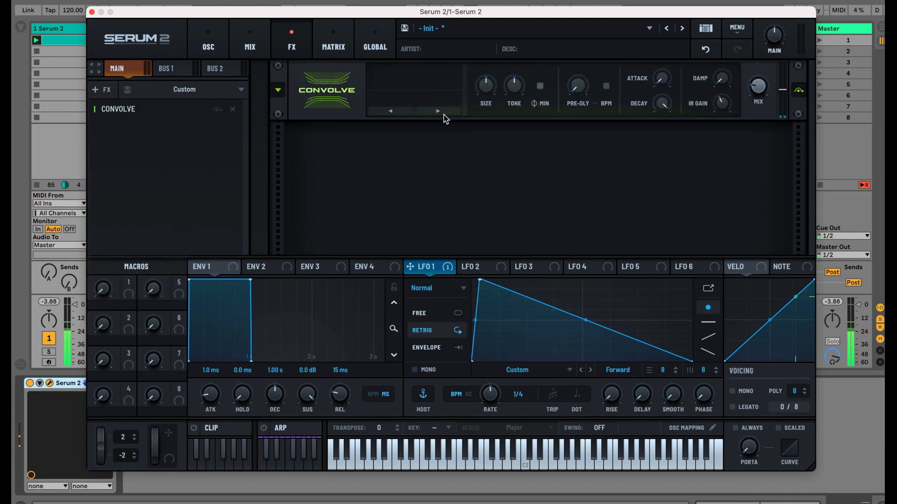
left_click(439, 112)
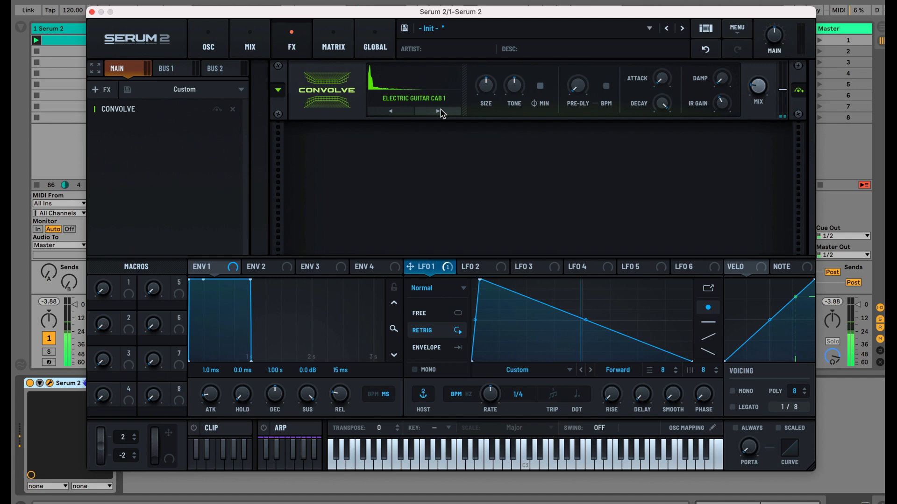
Step: Audition the Electric Guitar Cab 2 impulse in Convolve, and replace it with Woody from the factory Coloration category
left_click_drag(757, 88, 757, 31)
left_click(444, 112)
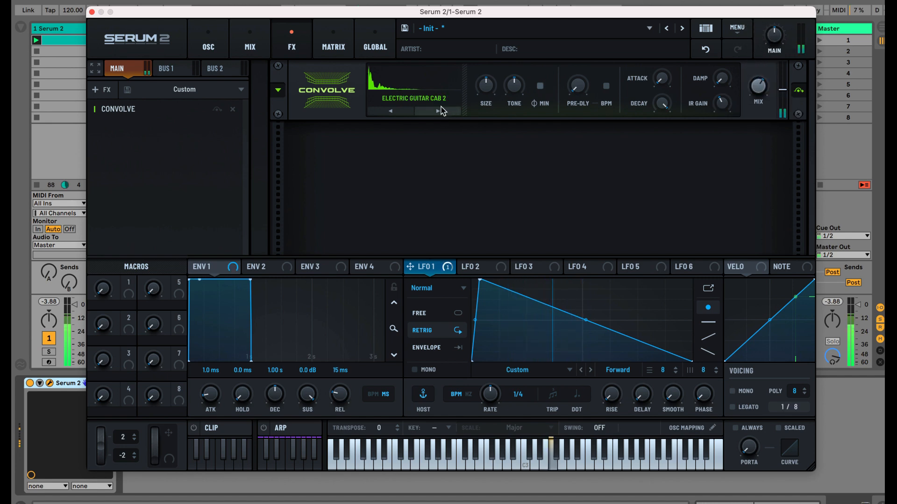
left_click(415, 98)
mouse_move(416, 116)
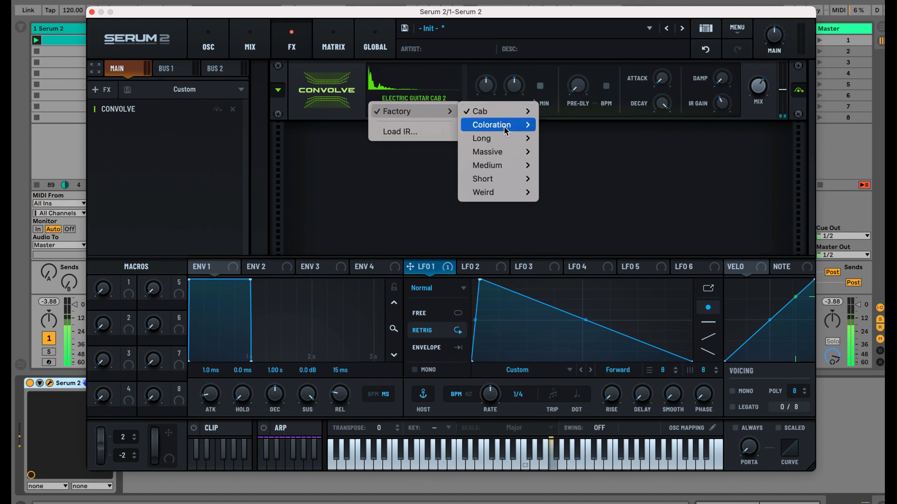
mouse_move(495, 125)
left_click(576, 221)
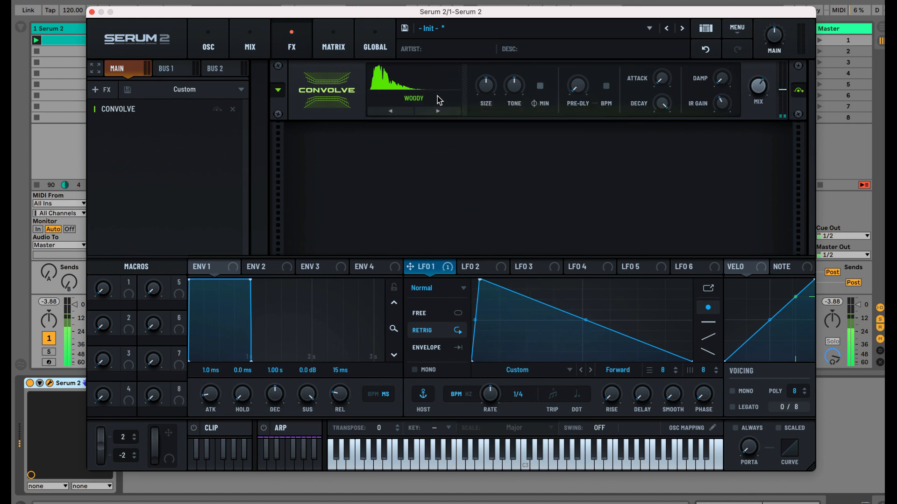
Step: Load the factory 80sVerb Hall A impulse in Convolve, adjust its mix and play test notes on the on-screen keyboard
left_click(413, 84)
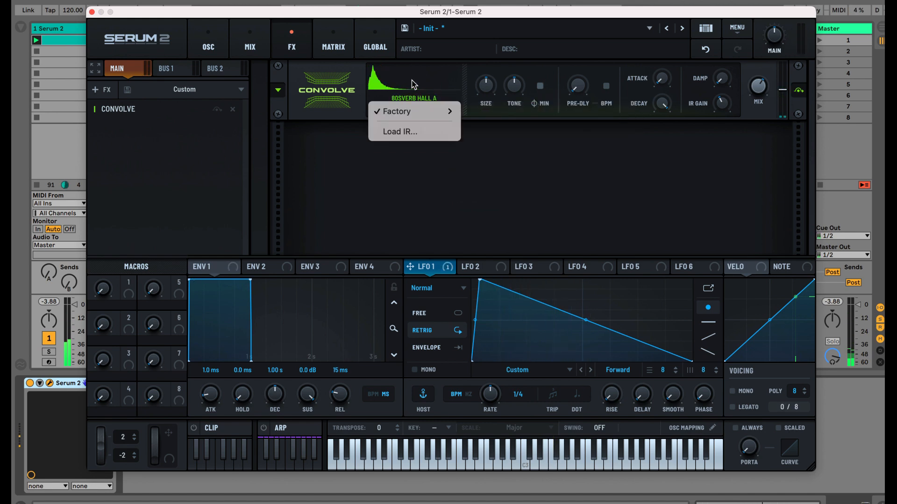
mouse_move(421, 114)
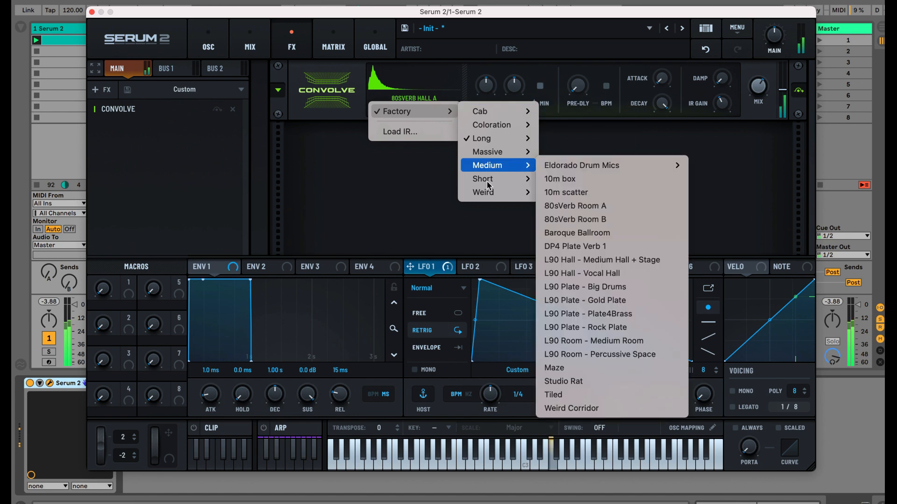
left_click(398, 178)
left_click_drag(761, 84, 758, 120)
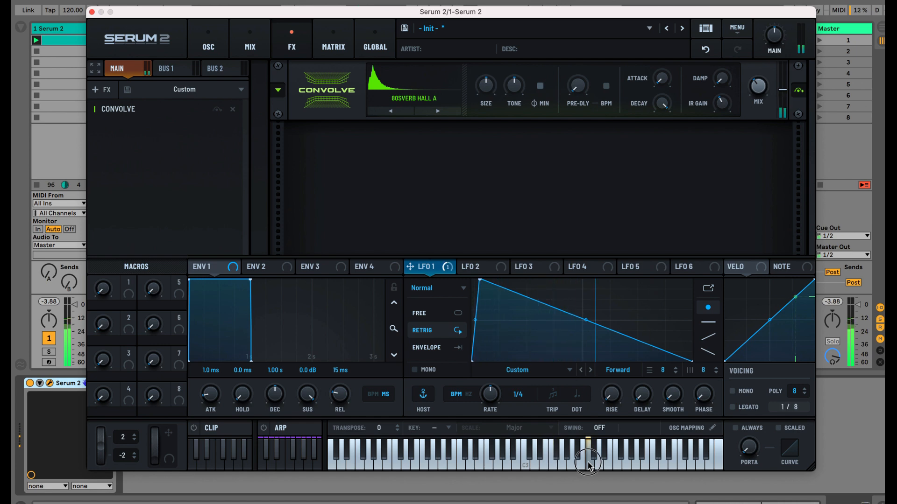
left_click_drag(590, 465, 594, 460)
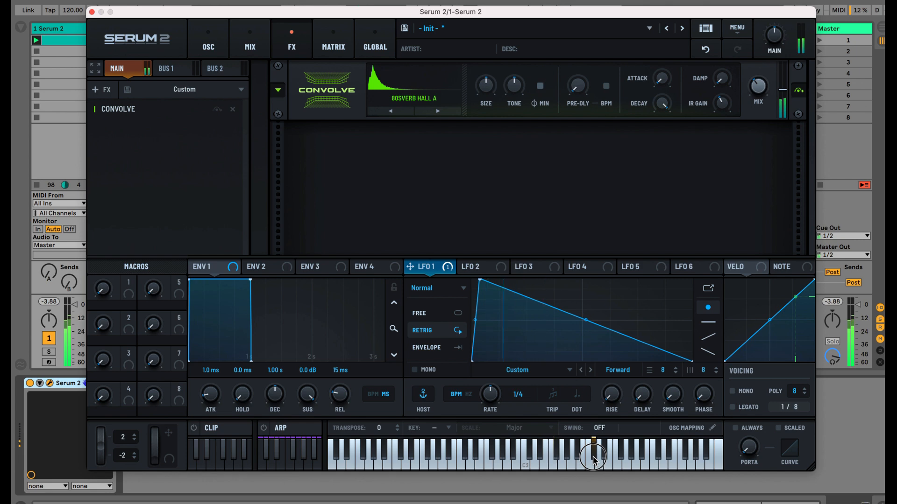
left_click_drag(594, 460, 592, 464)
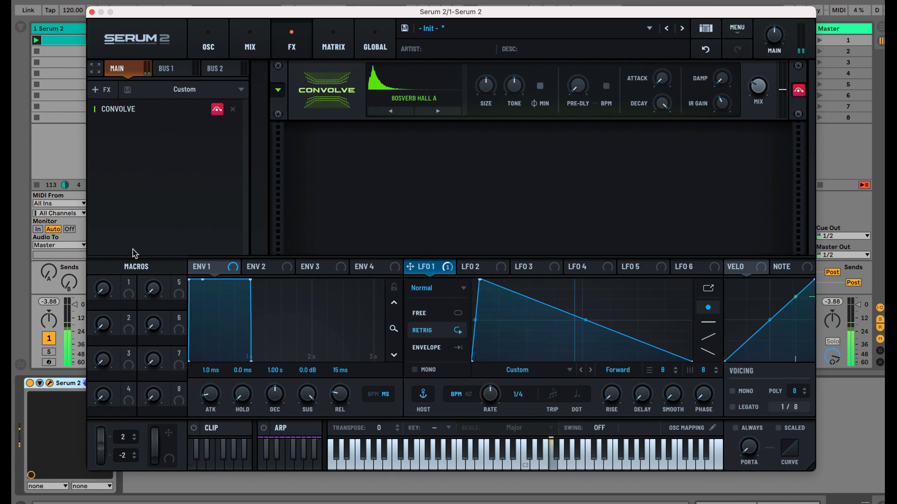
Step: Try a Reverb below the bypassed Convolve, switching its type from Plate through Hall to Vintage with a 31% mix, and remove it
left_click(132, 249)
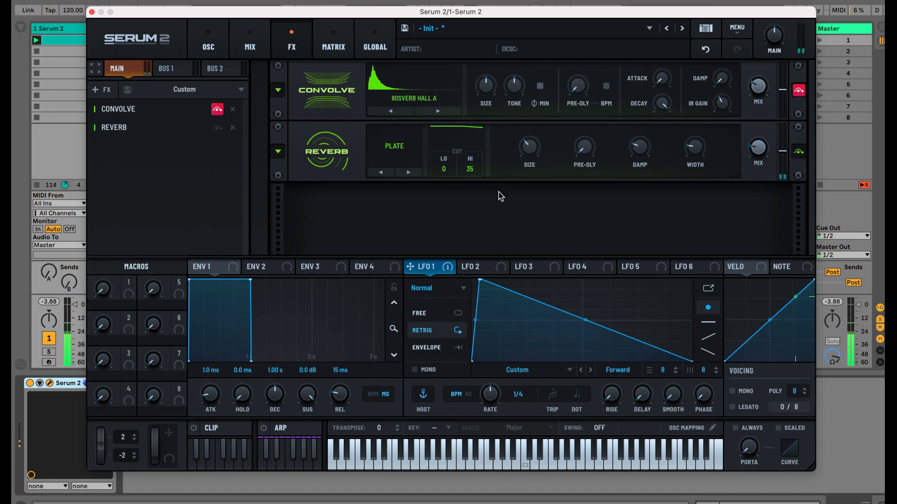
left_click(411, 173)
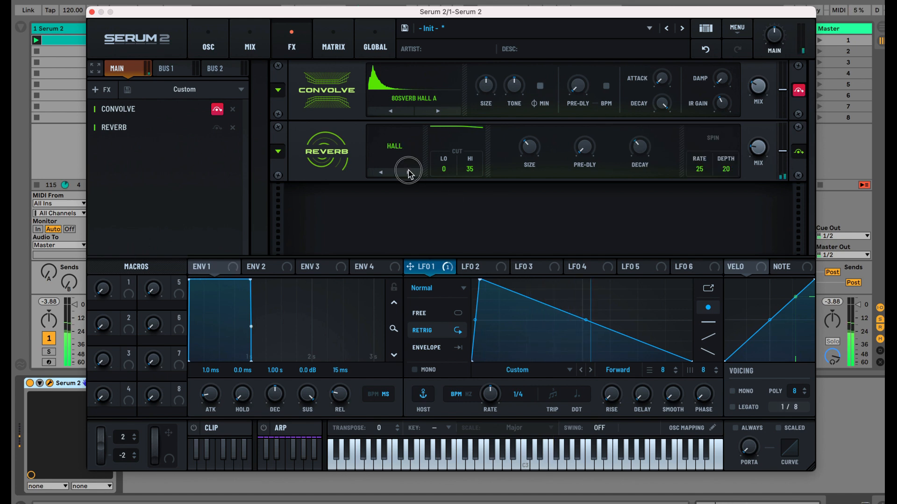
left_click(408, 172)
left_click_drag(761, 152, 761, 133)
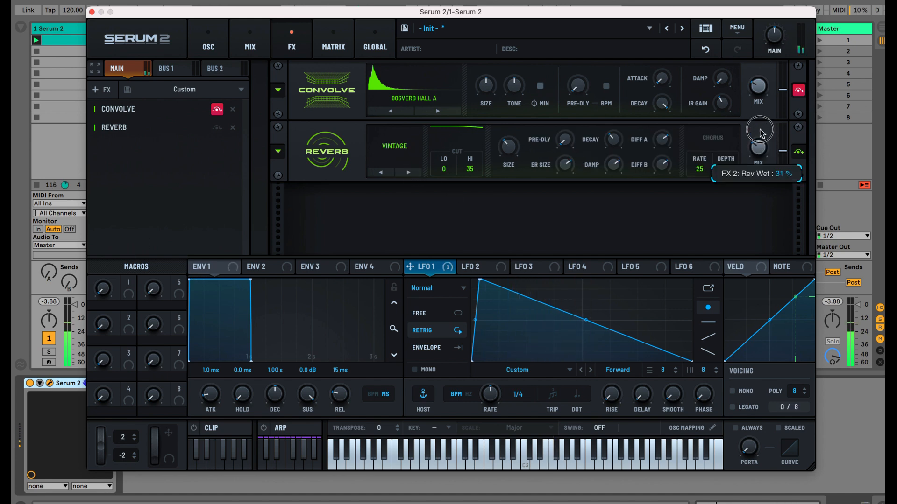
left_click(233, 127)
Step: Add a Delay with the right channel's time offset at 1.171, and place it ahead of Convolve with Convolve switched back on
left_click(96, 90)
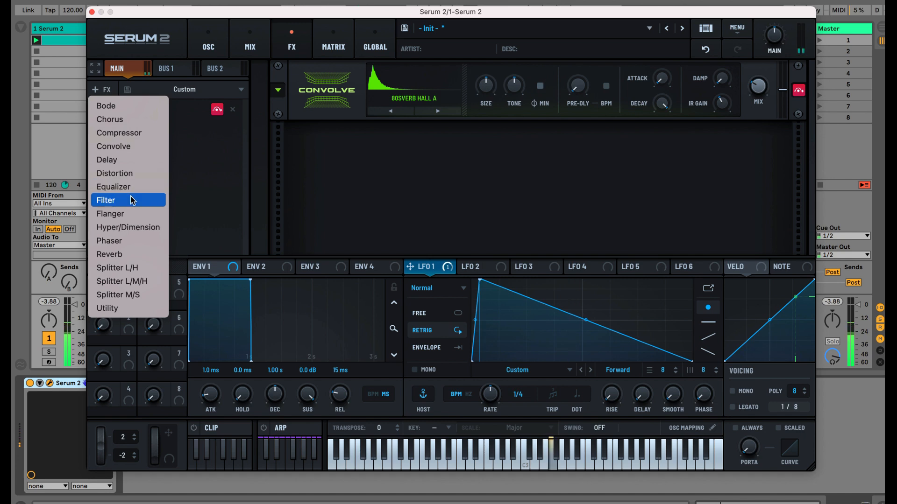
left_click(127, 161)
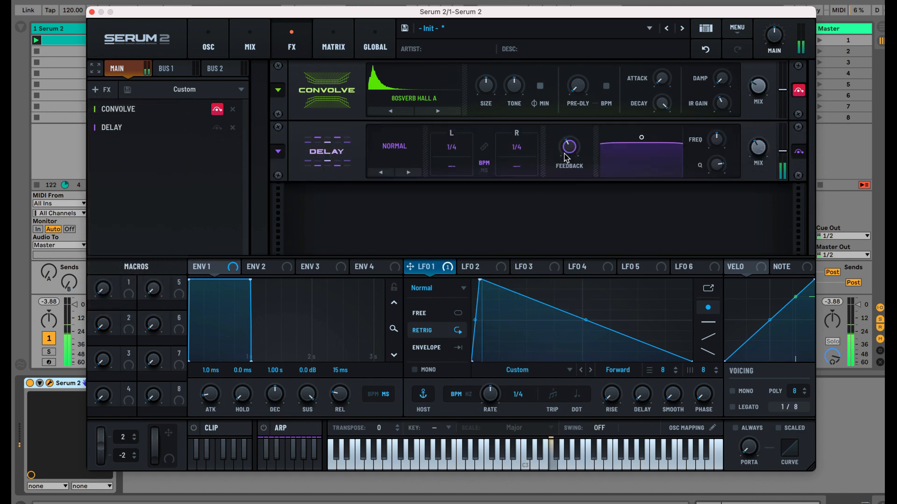
left_click_drag(523, 168, 524, 151)
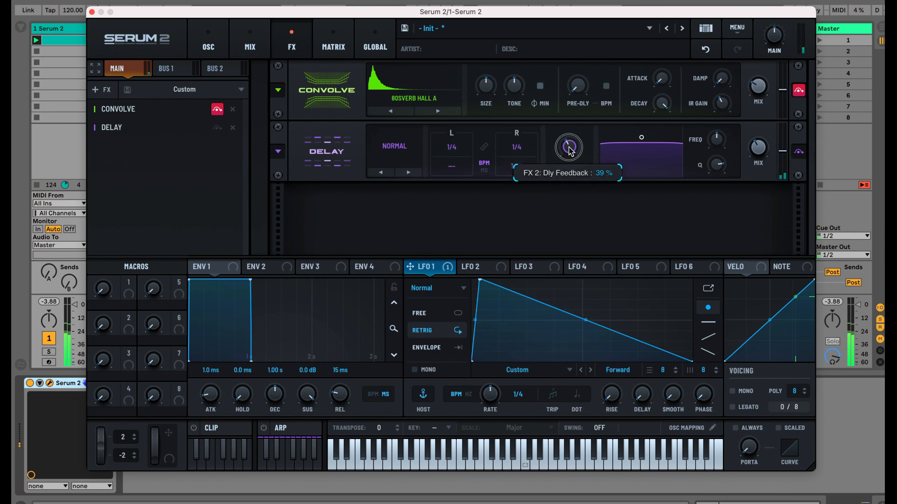
left_click_drag(569, 157, 568, 161)
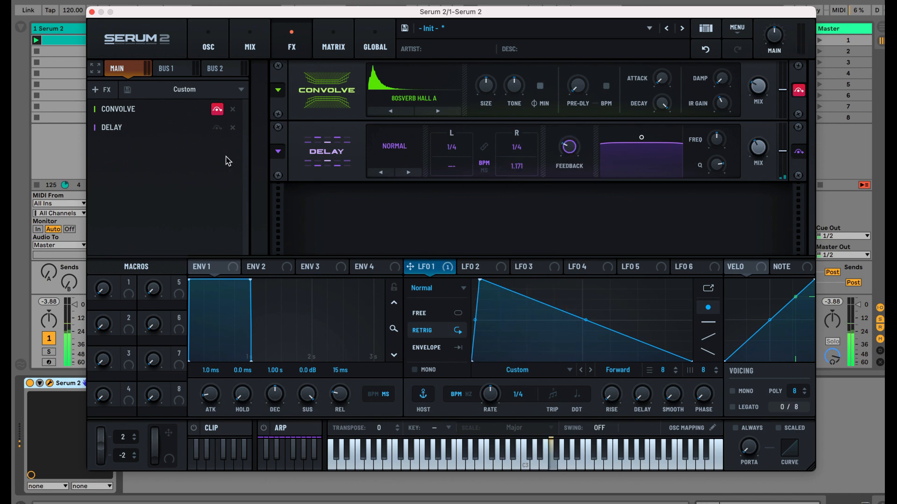
left_click_drag(112, 127, 110, 110)
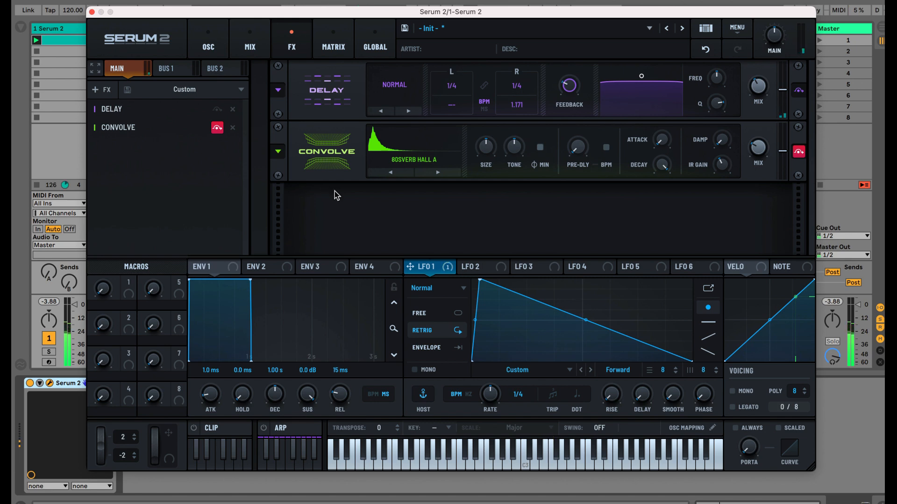
left_click(217, 128)
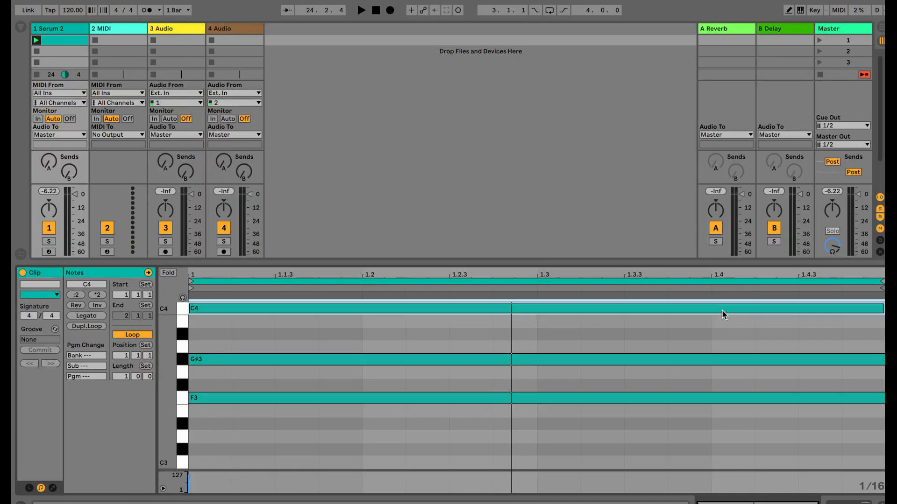
Step: Open Serum 2 on the first track and set the arpeggiator's pattern shape to Thumb Up at a 1/16 rate
left_click(58, 30)
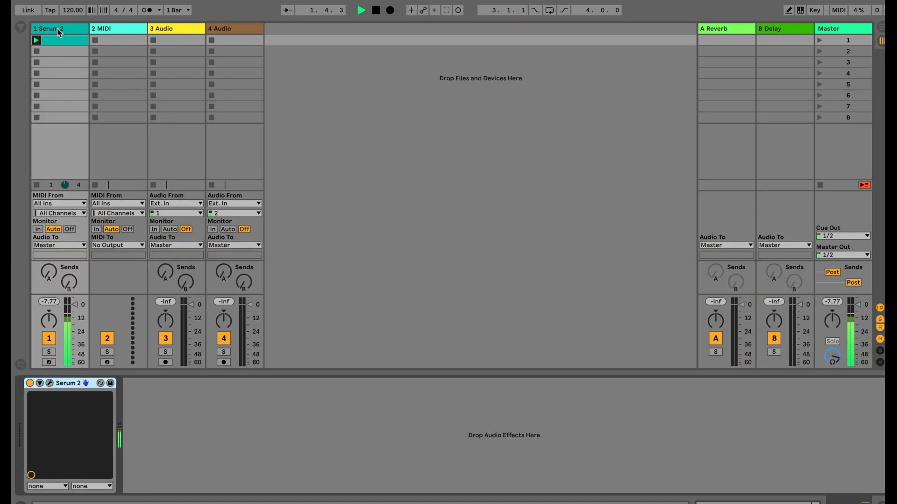
left_click(50, 383)
right_click(358, 307)
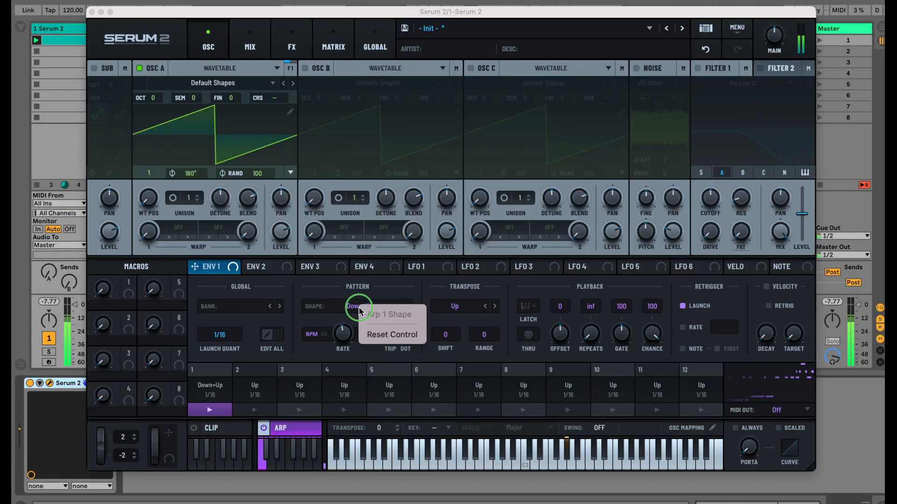
left_click(409, 306)
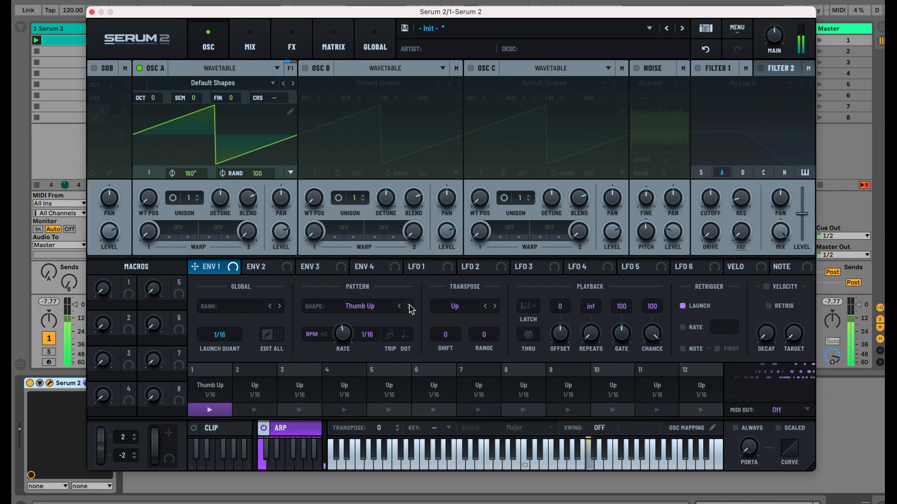
mouse_move(344, 340)
left_mouse_down()
mouse_move(340, 351)
mouse_move(341, 333)
left_mouse_up()
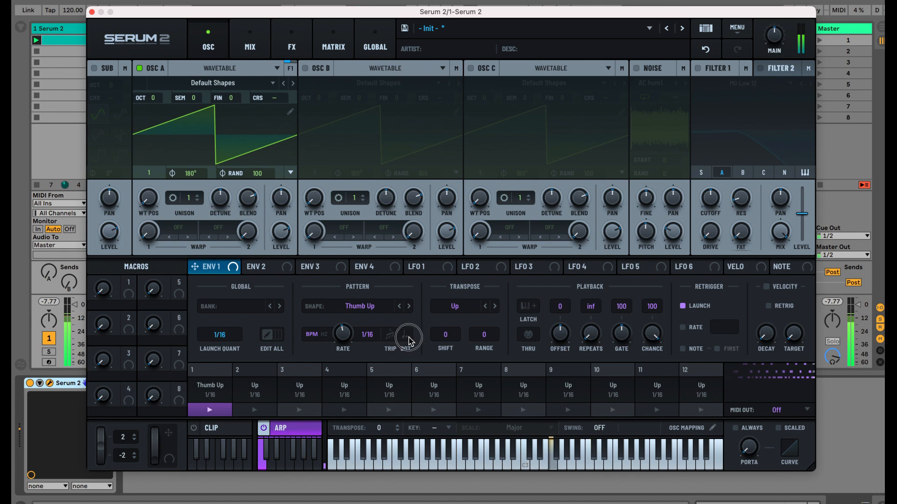
Step: Switch arpeggiator playback between slots 1 and 2, finishing with slot 3
left_click(255, 414)
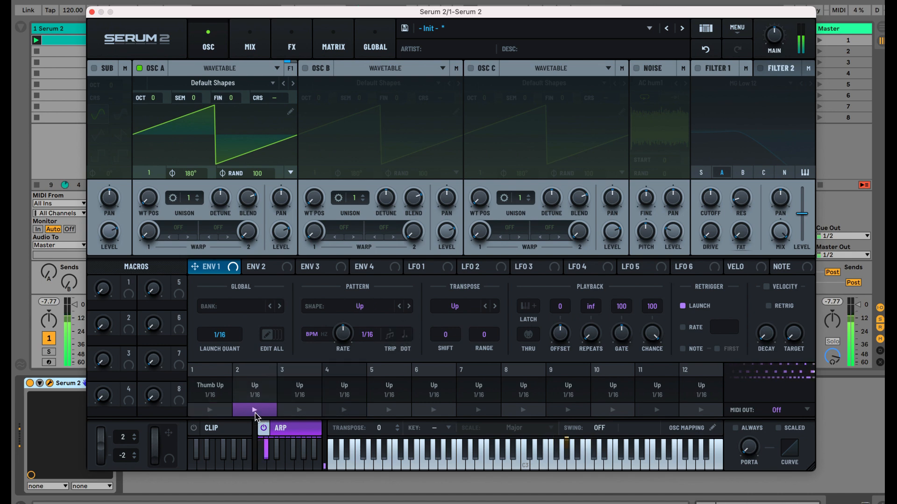
left_click(209, 411)
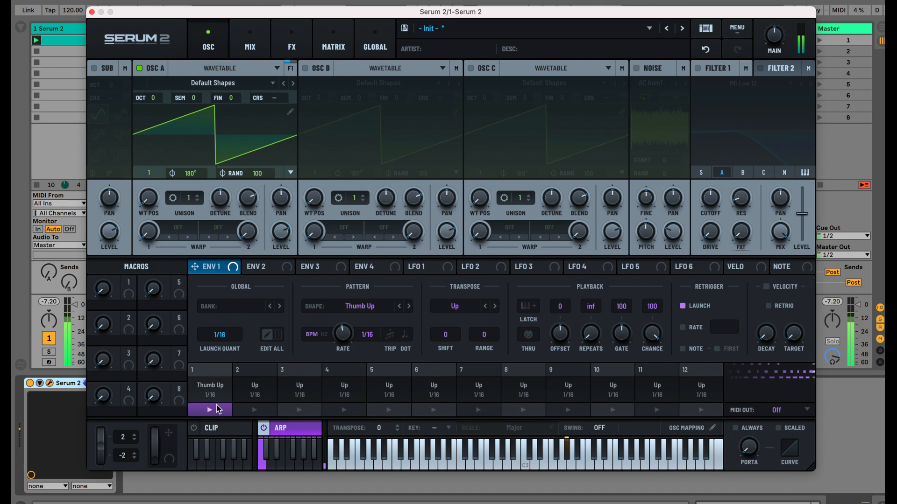
left_click(255, 412)
left_click(303, 413)
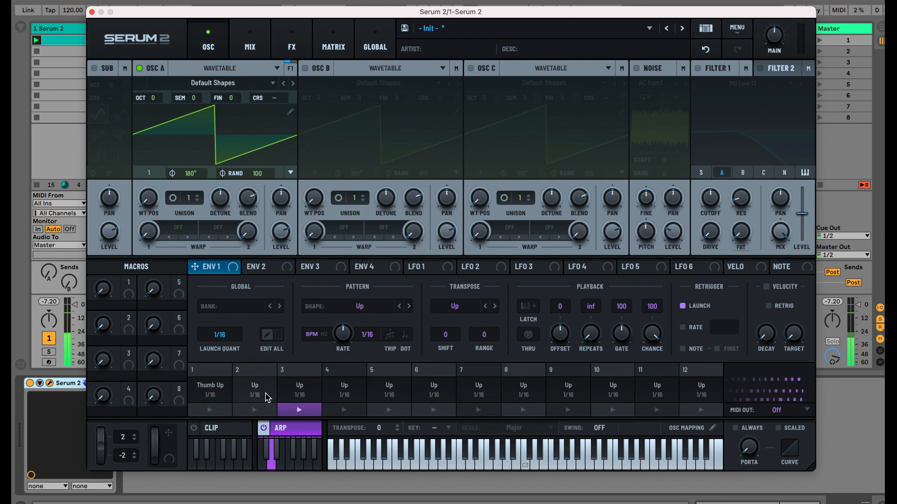
Step: Open the clip sequencer and draw consecutive 1/16 notes F3, G#3 and G#3 at the start of clip 1
left_click(212, 429)
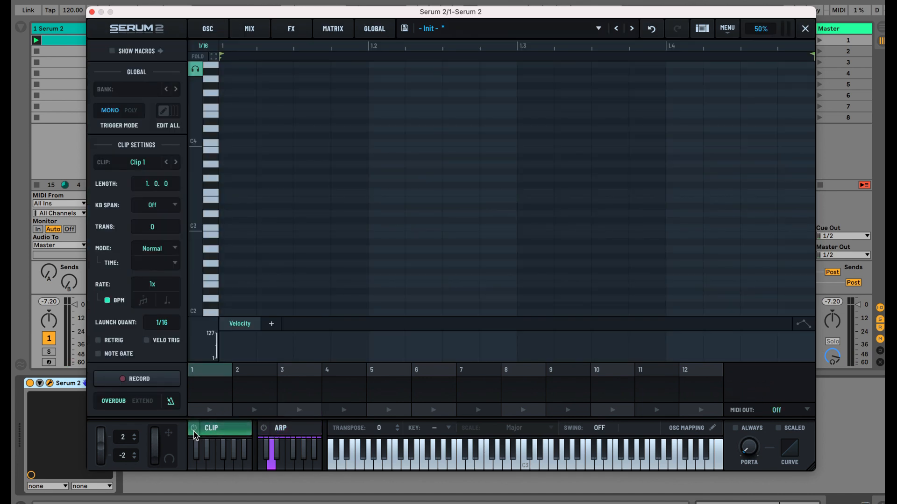
left_click(225, 193)
left_click(280, 178)
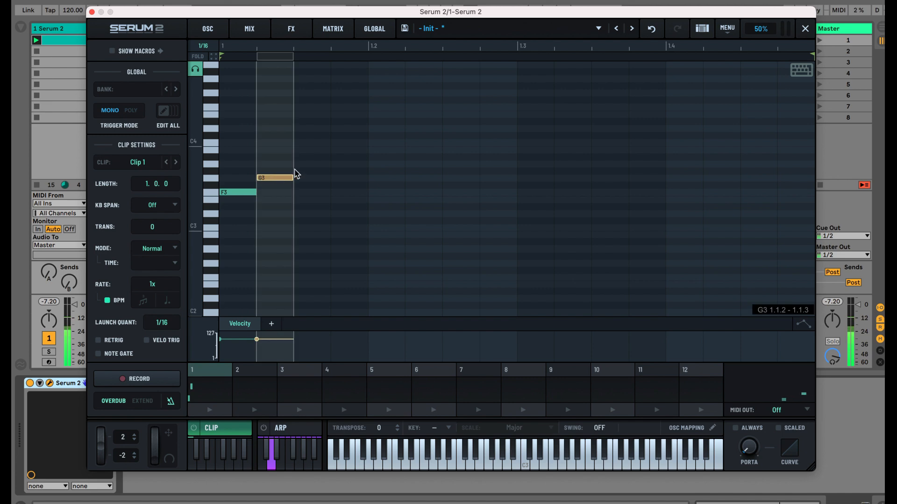
left_click(297, 171)
left_click_drag(274, 180, 274, 173)
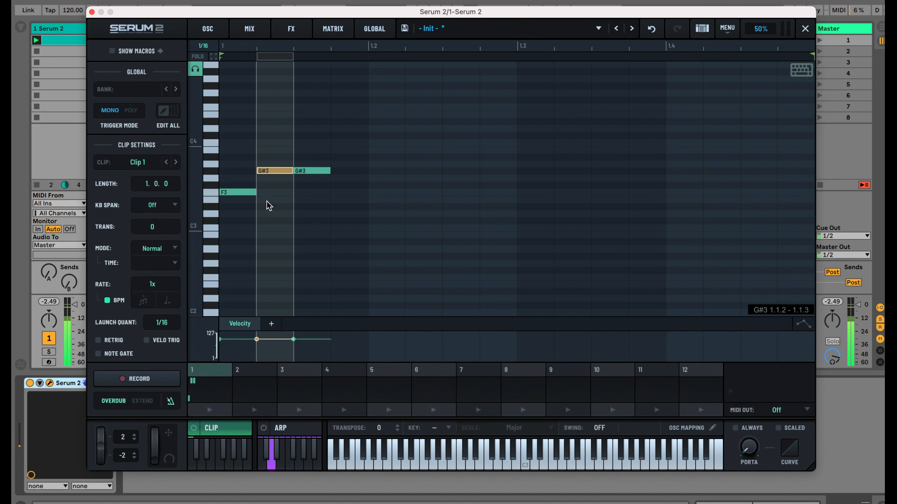
Step: Launch clip 1 in the clip sequencer and delete the MIDI clip from the host's first track
left_click(207, 414)
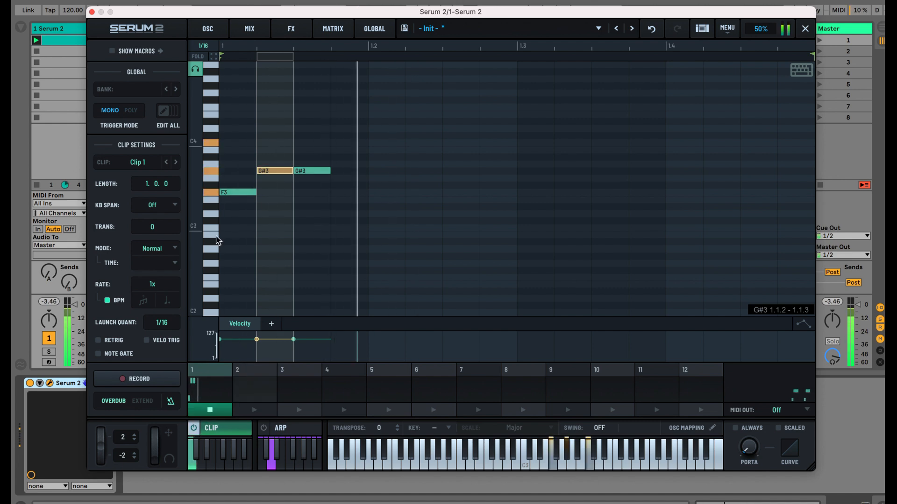
left_click(60, 43)
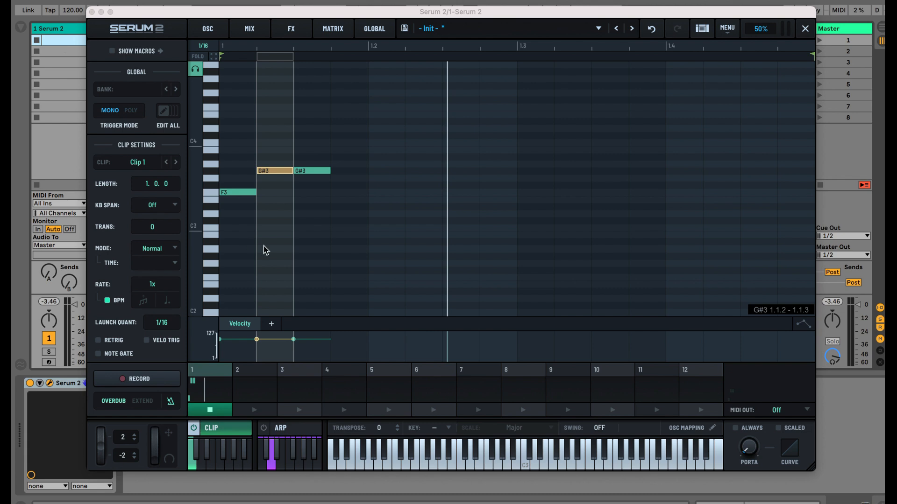
left_click(229, 196)
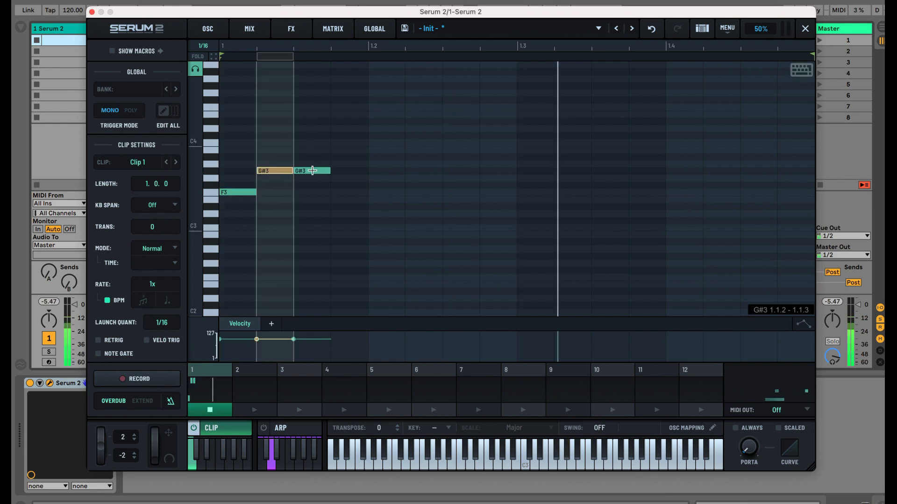
Step: Move clip 1's third note to C4, and place C#4, G#3 and F#3 as consecutive 1/16 notes in the second beat
left_click_drag(306, 170, 351, 158)
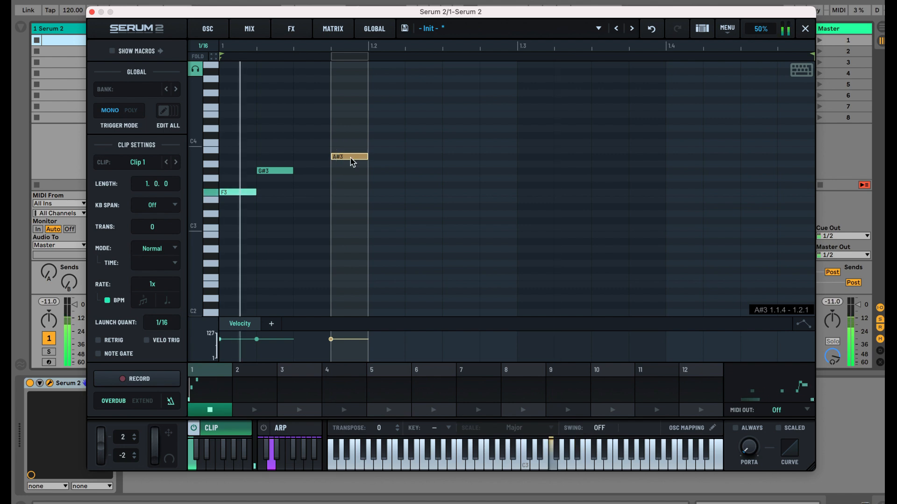
key("Up")
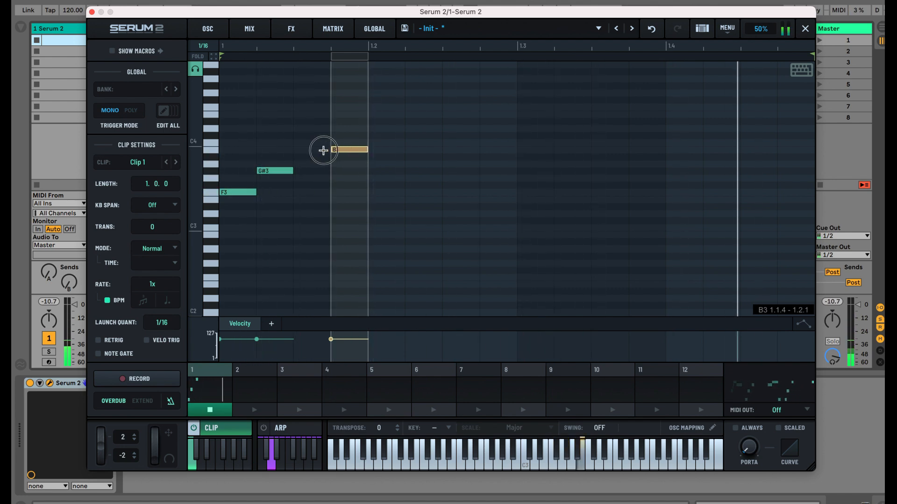
left_click_drag(337, 152, 309, 145)
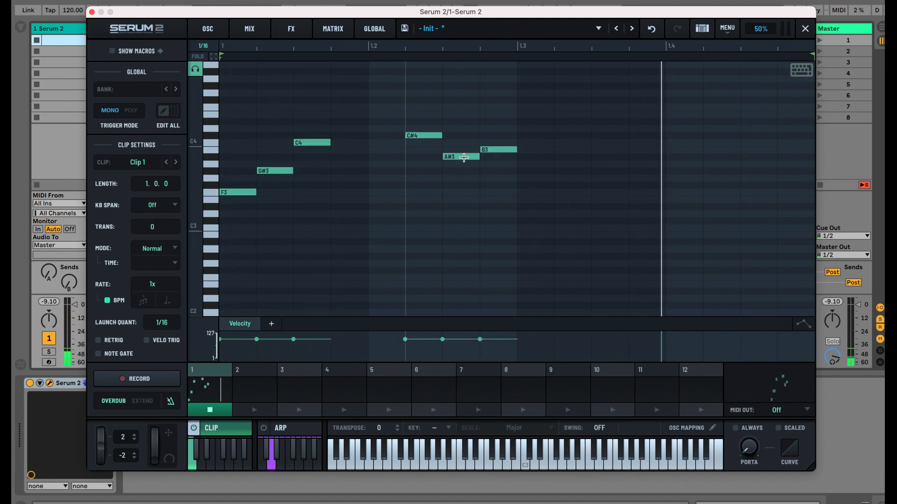
left_click_drag(463, 168, 495, 193)
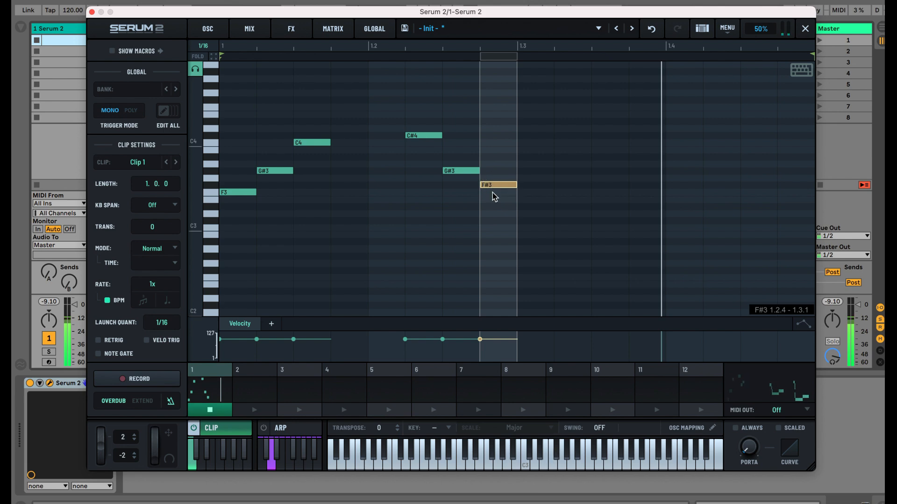
Step: In clip 2, place 1/16 notes G#3, A#3 and C4 from the start, and D#4 and C#4 at the end of the second beat
left_click(250, 398)
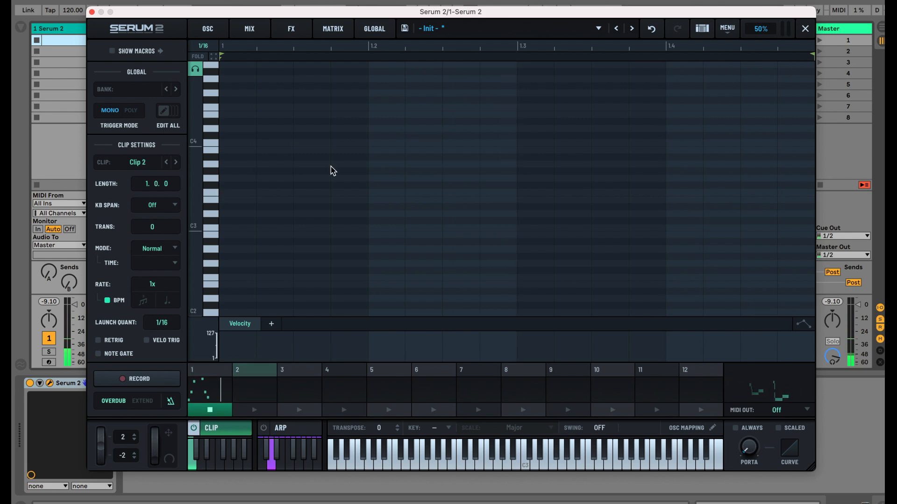
double_click(234, 171)
double_click(265, 157)
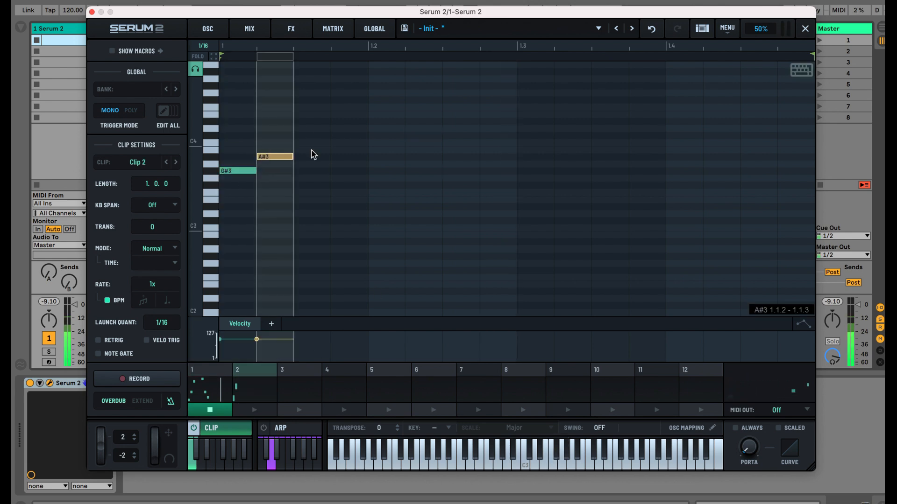
double_click(301, 143)
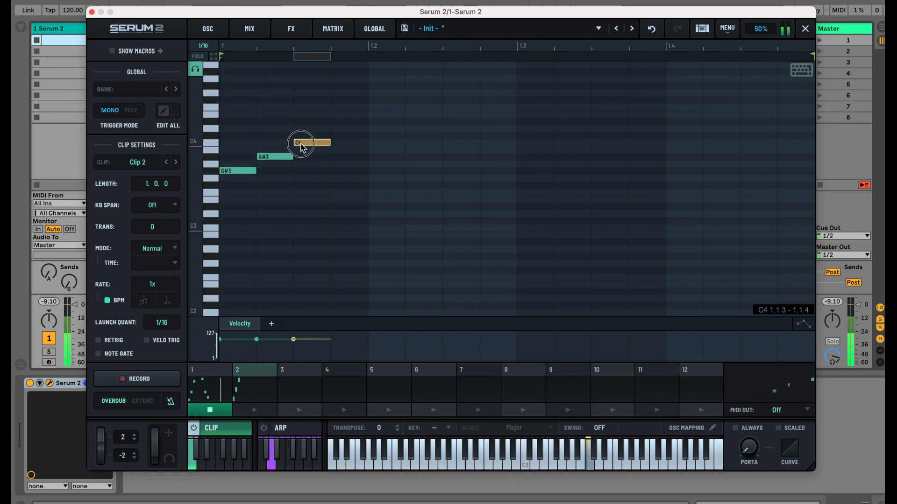
double_click(450, 122)
double_click(491, 137)
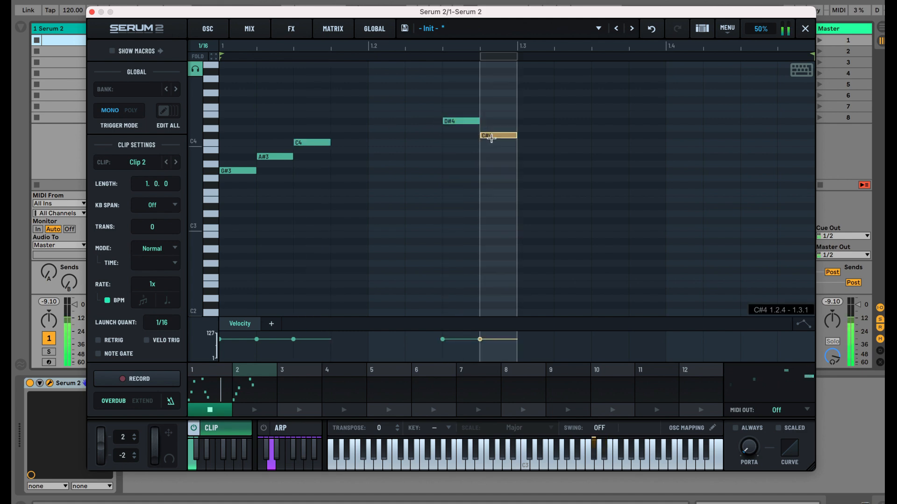
Step: Switch clip playback from clip 1 to clip 2 and back, finishing with clip 3
left_click(209, 410)
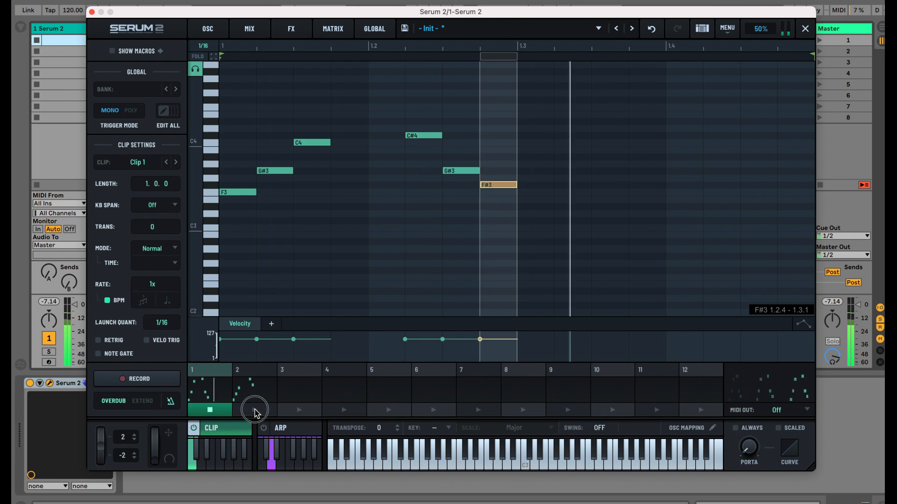
left_click(255, 410)
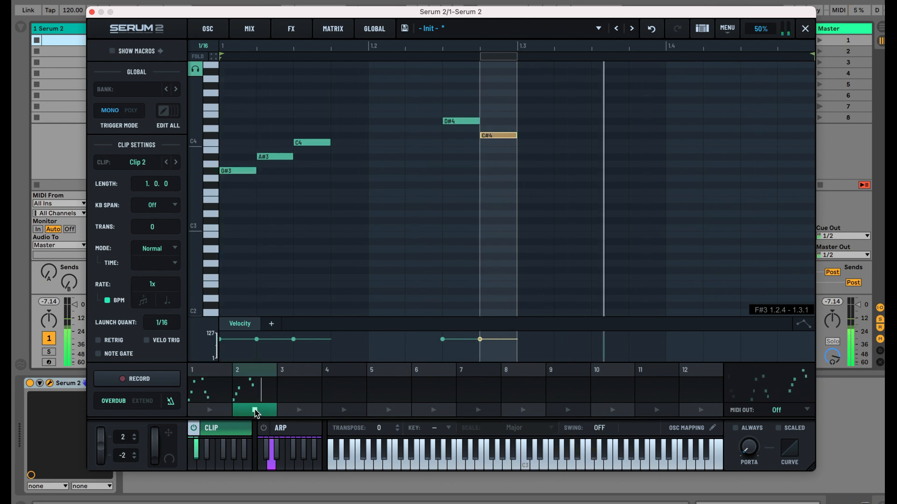
left_click(209, 412)
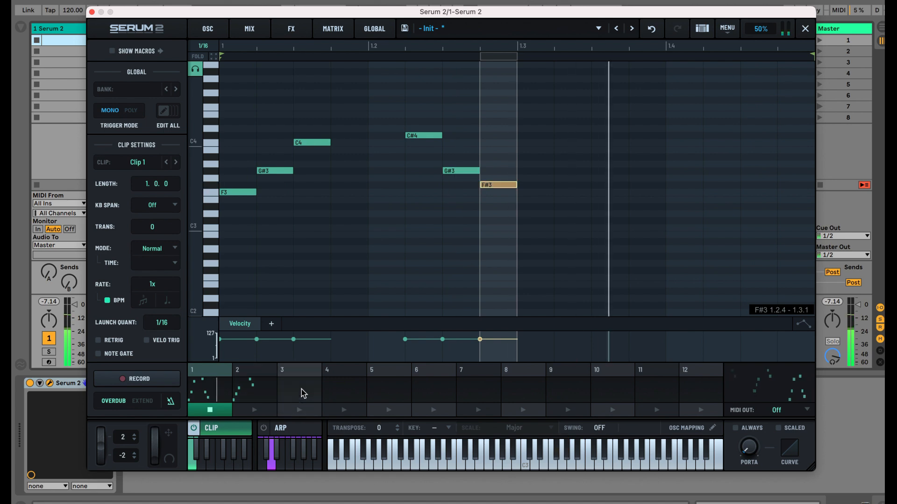
left_click(298, 411)
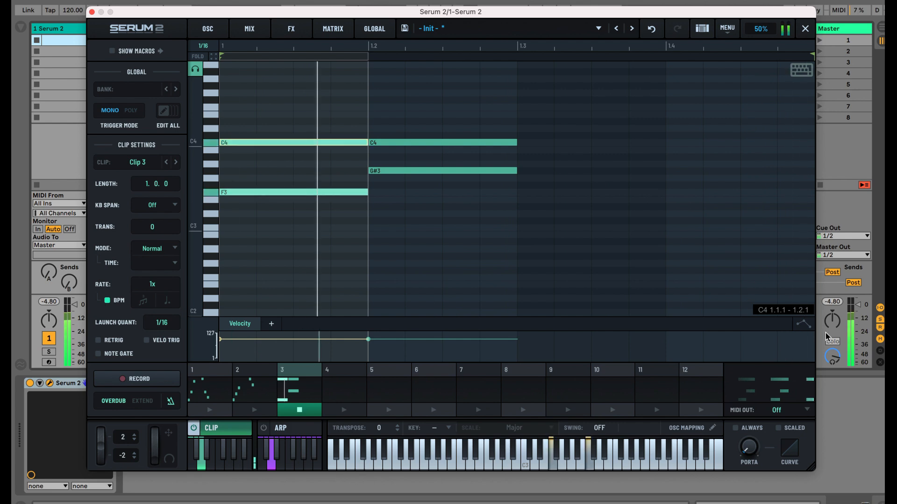
Step: Turn on curve editing for clip 3's notes, select the second beat's notes, and turn curve editing off again
left_click(803, 325)
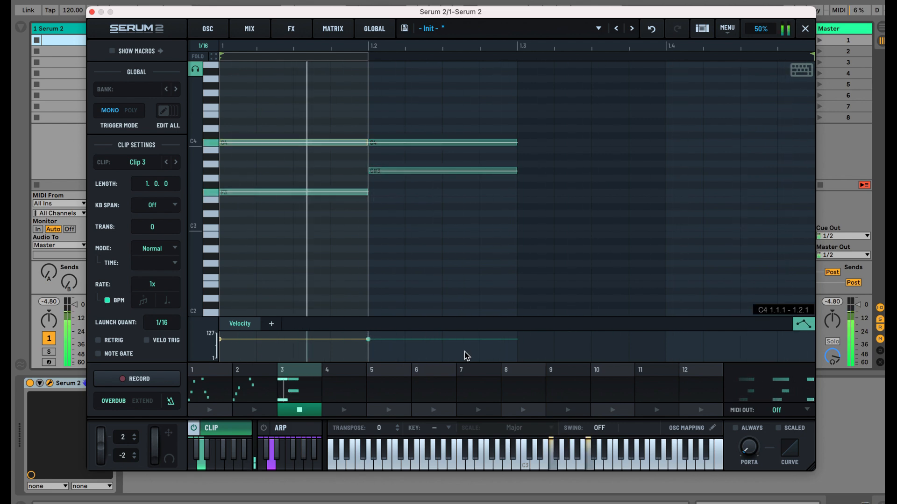
left_click_drag(473, 355, 360, 334)
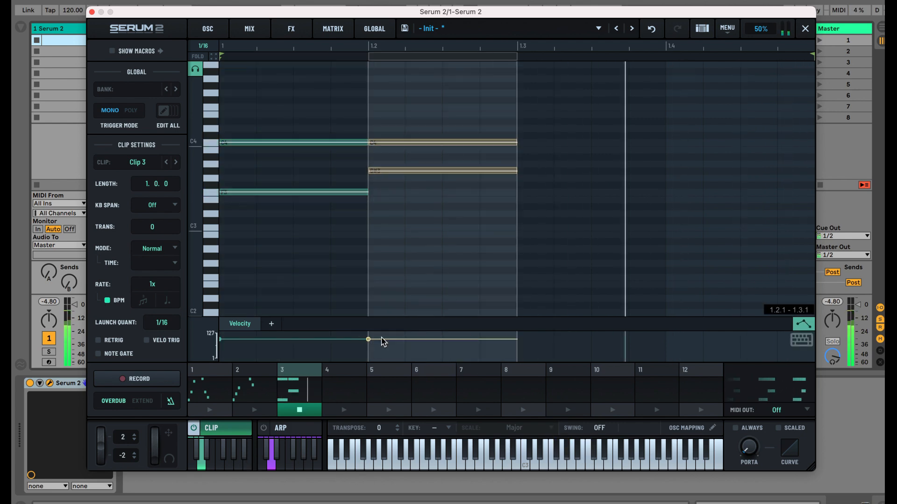
left_click(803, 324)
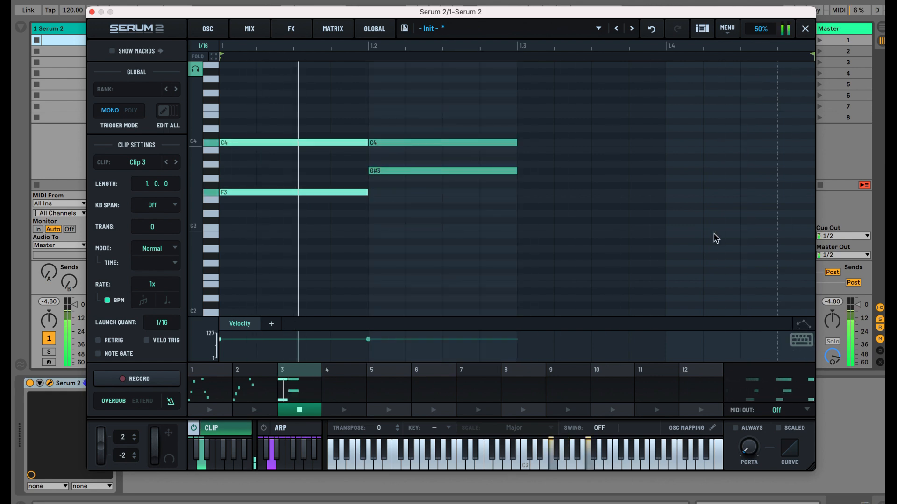
Step: Add one-beat notes to clip 3: D#3 and C4 on the third beat, F3 and C4 on the fourth
left_click(522, 193)
mouse_move(522, 193)
left_mouse_down()
mouse_move(662, 192)
mouse_move(641, 192)
mouse_move(640, 206)
left_mouse_up()
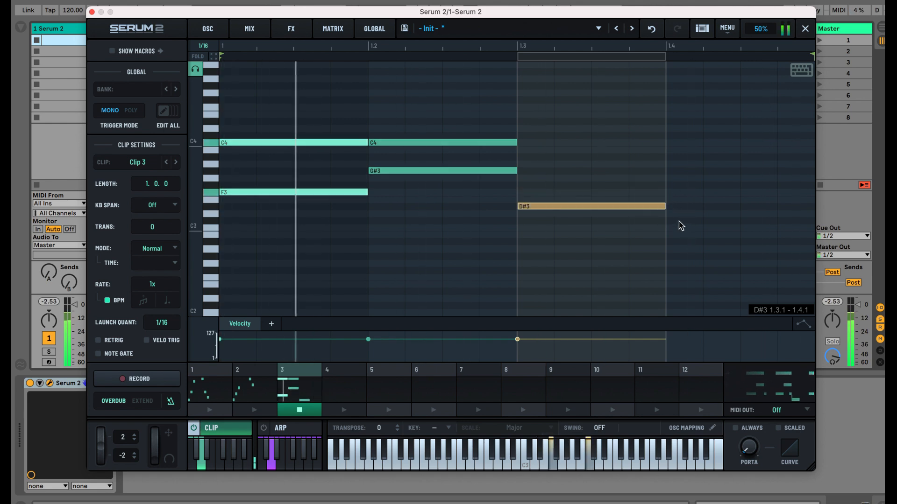
left_click(672, 196)
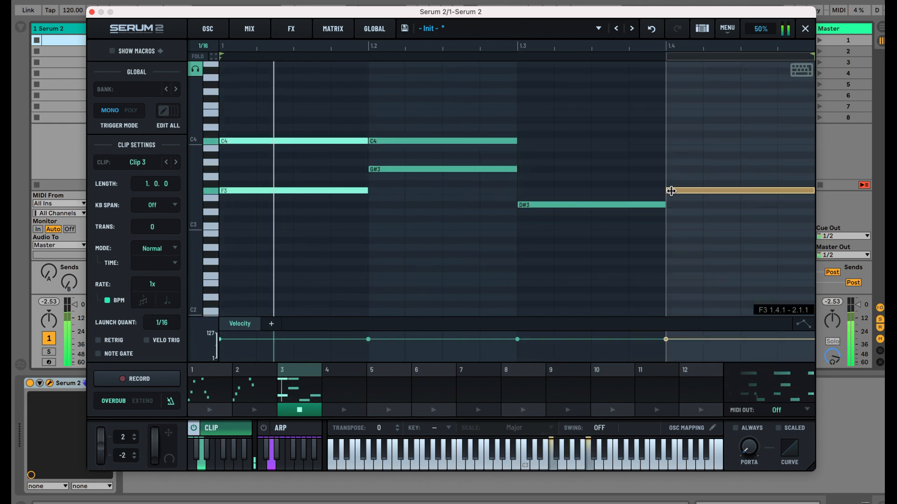
left_click(524, 141)
left_click(675, 141)
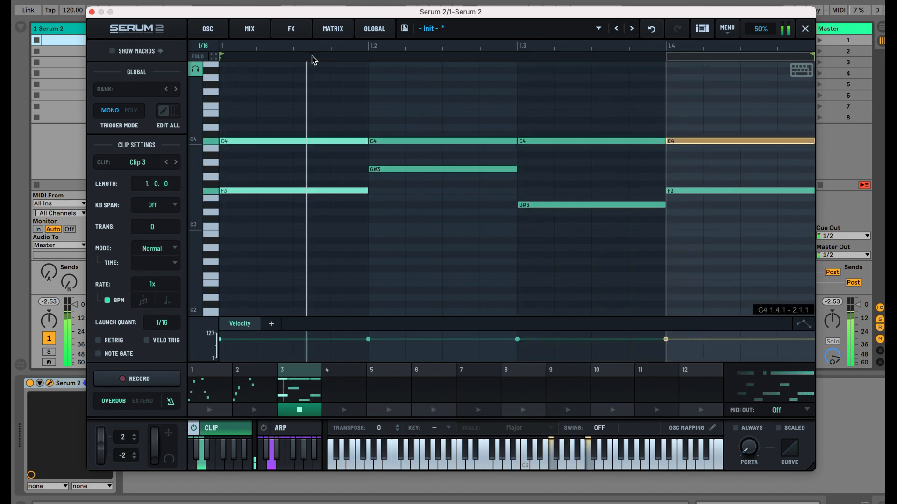
Step: Set oscillator A's random phase to 0 and its phase to 0°
left_click(208, 28)
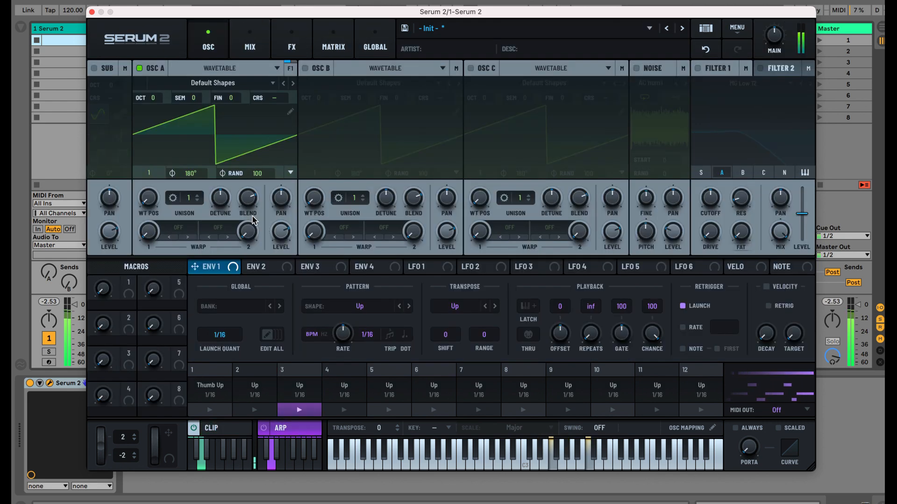
left_click_drag(258, 176, 301, 372)
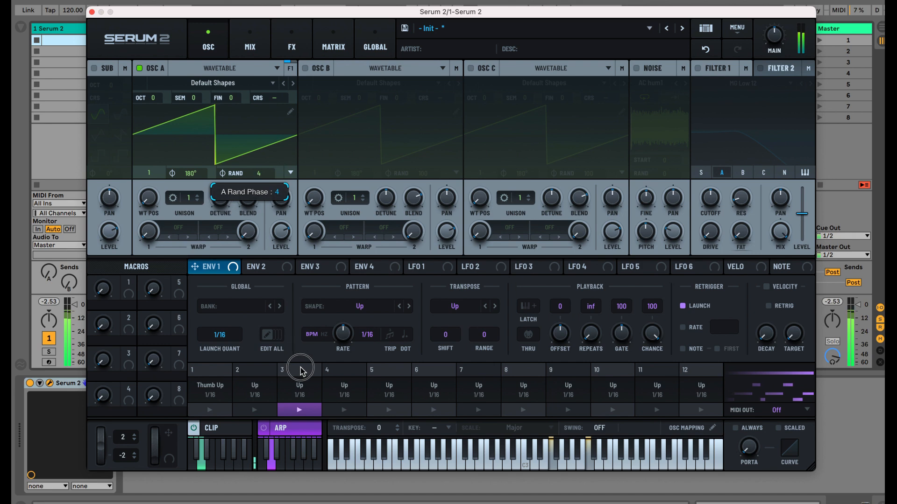
left_click_drag(313, 465, 289, 388)
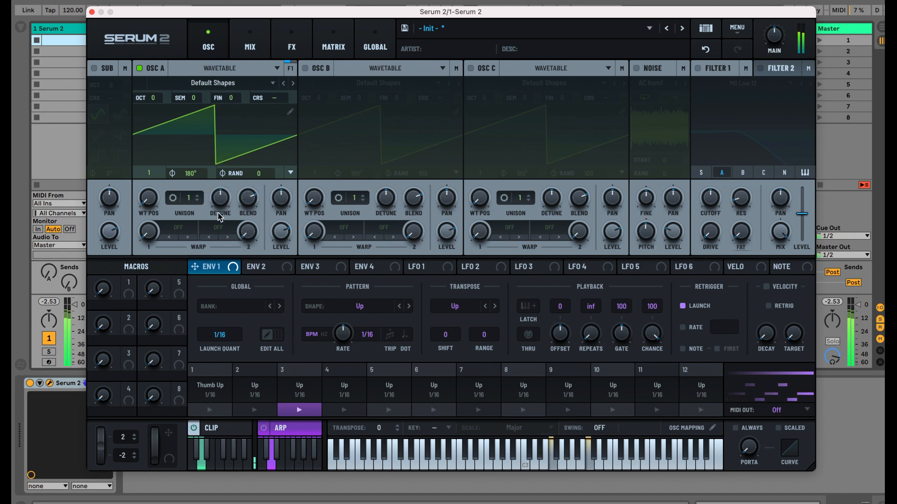
mouse_move(190, 174)
left_mouse_down()
mouse_move(195, 263)
mouse_move(193, 65)
mouse_move(226, 382)
mouse_move(252, 390)
mouse_move(269, 358)
left_mouse_up()
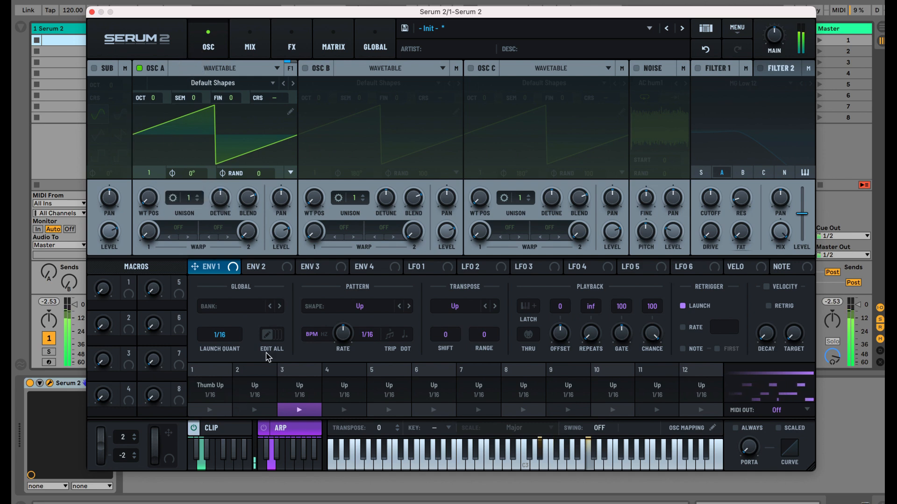
Step: Launch clip 2 in the clip sequencer and draw a long C3 note beneath its melody from the start
left_click(231, 435)
left_click(255, 410)
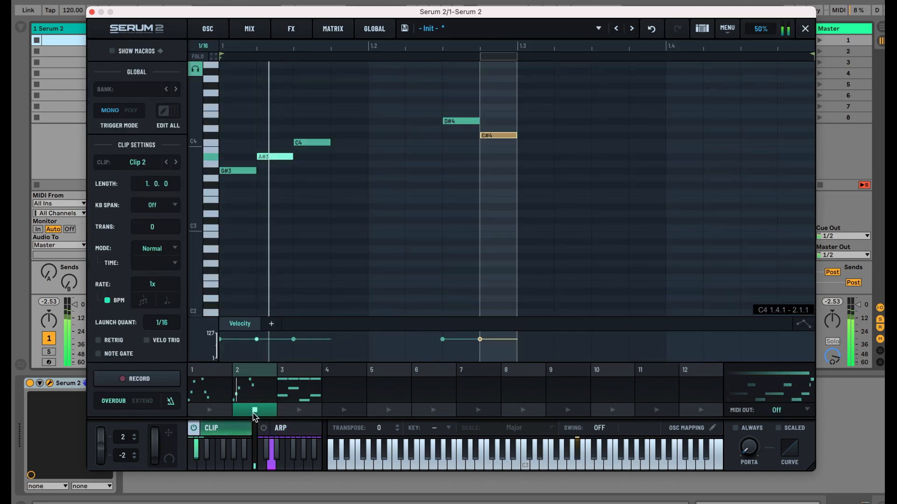
left_click(227, 234)
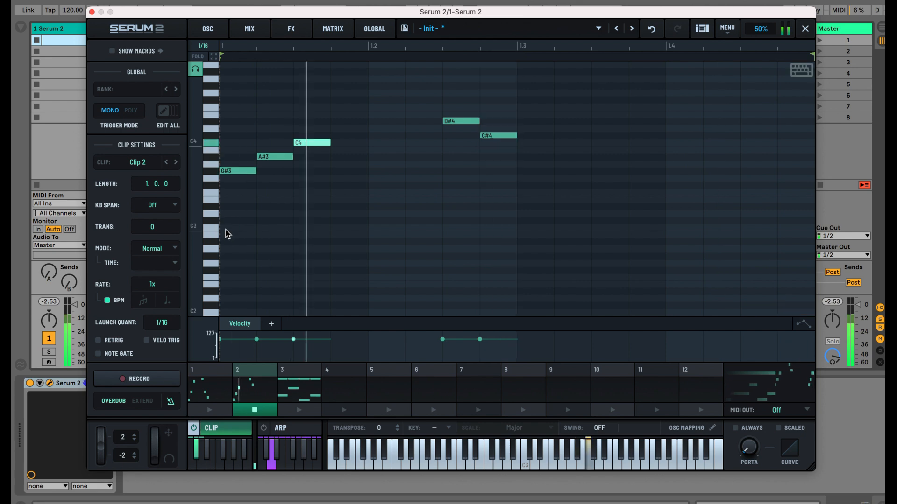
left_click(227, 234)
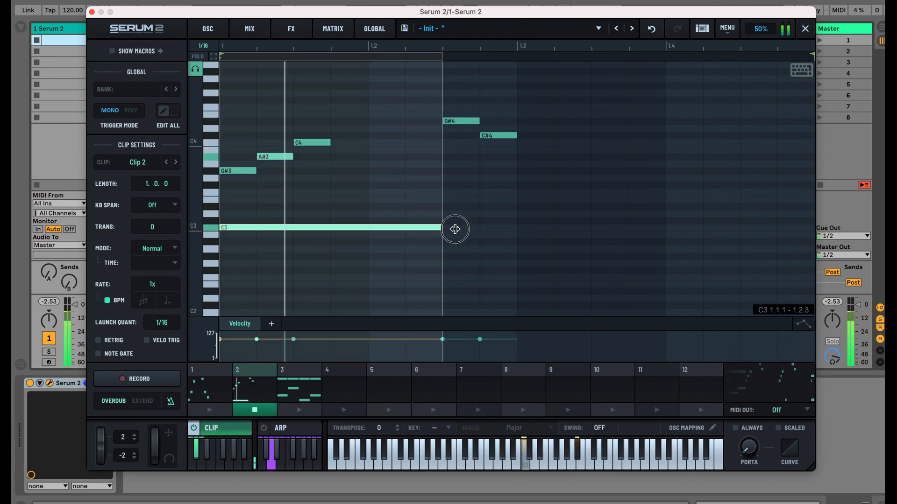